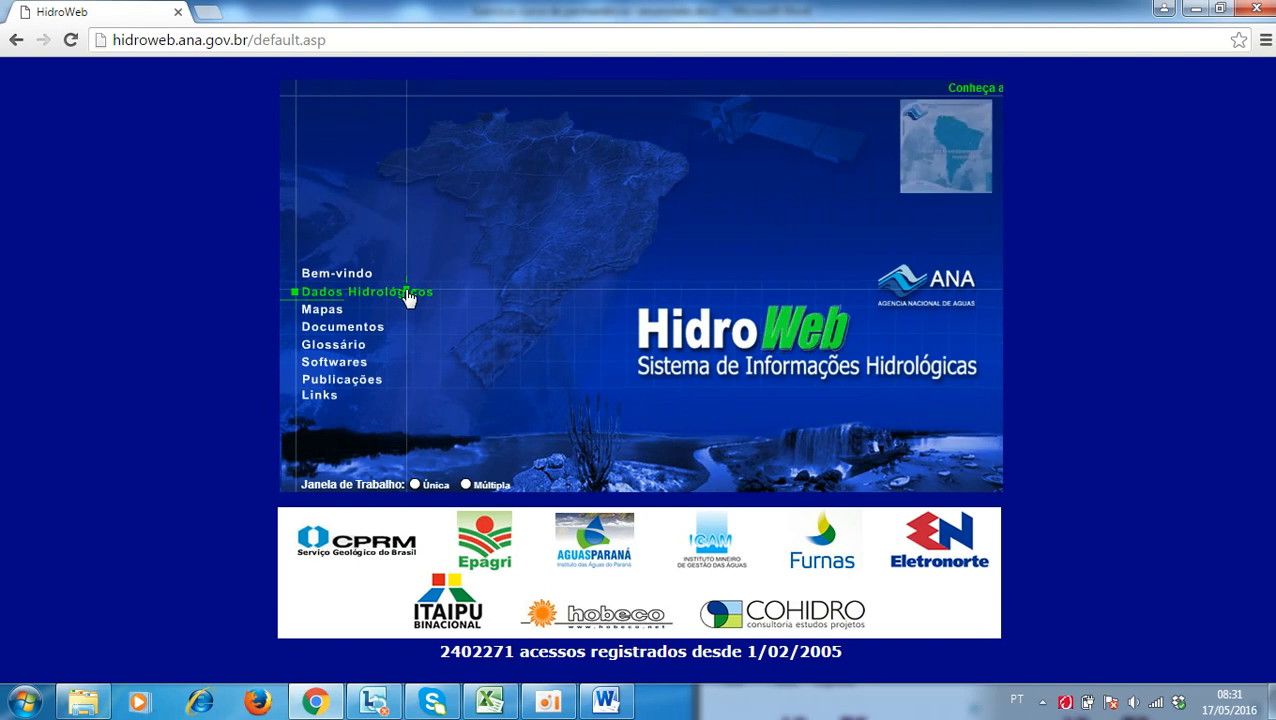
- Open the Séries Históricas query form and list the Fluviométrica stations with the name descoberto
{"action": "left_click", "coordinate": [472, 376]}
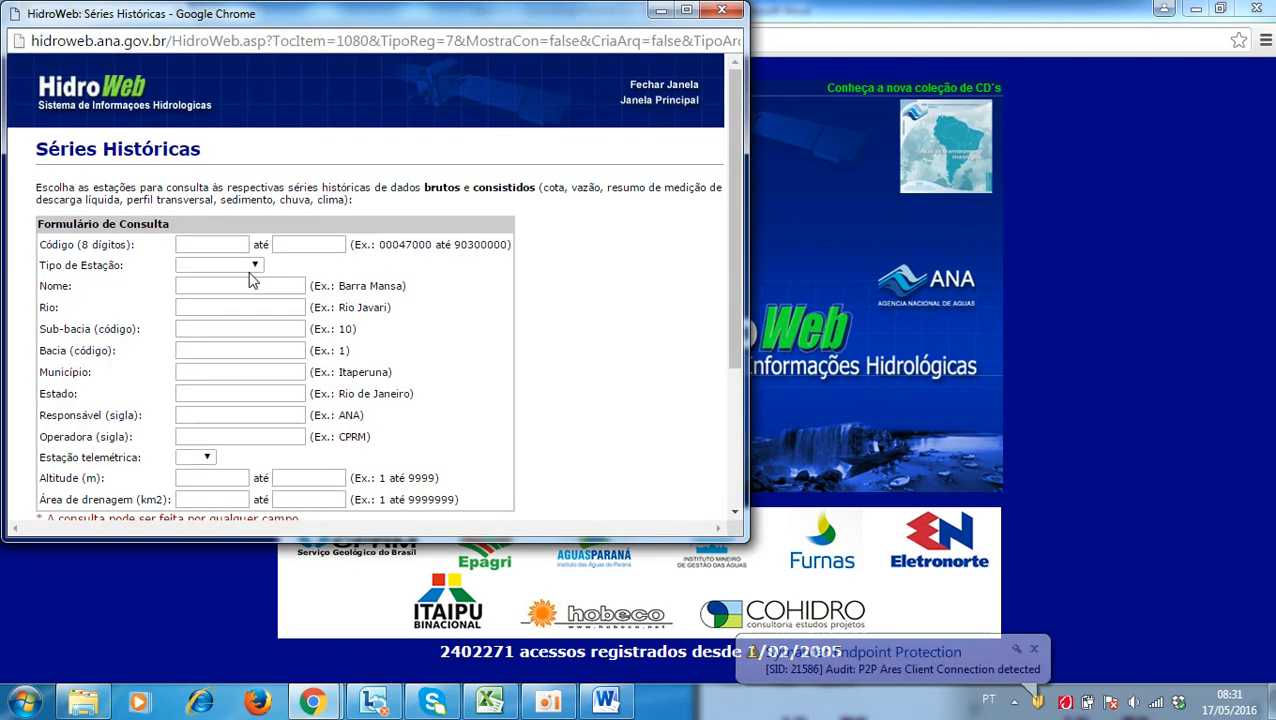
{"action": "left_click", "coordinate": [254, 265]}
{"action": "left_click", "coordinate": [231, 294]}
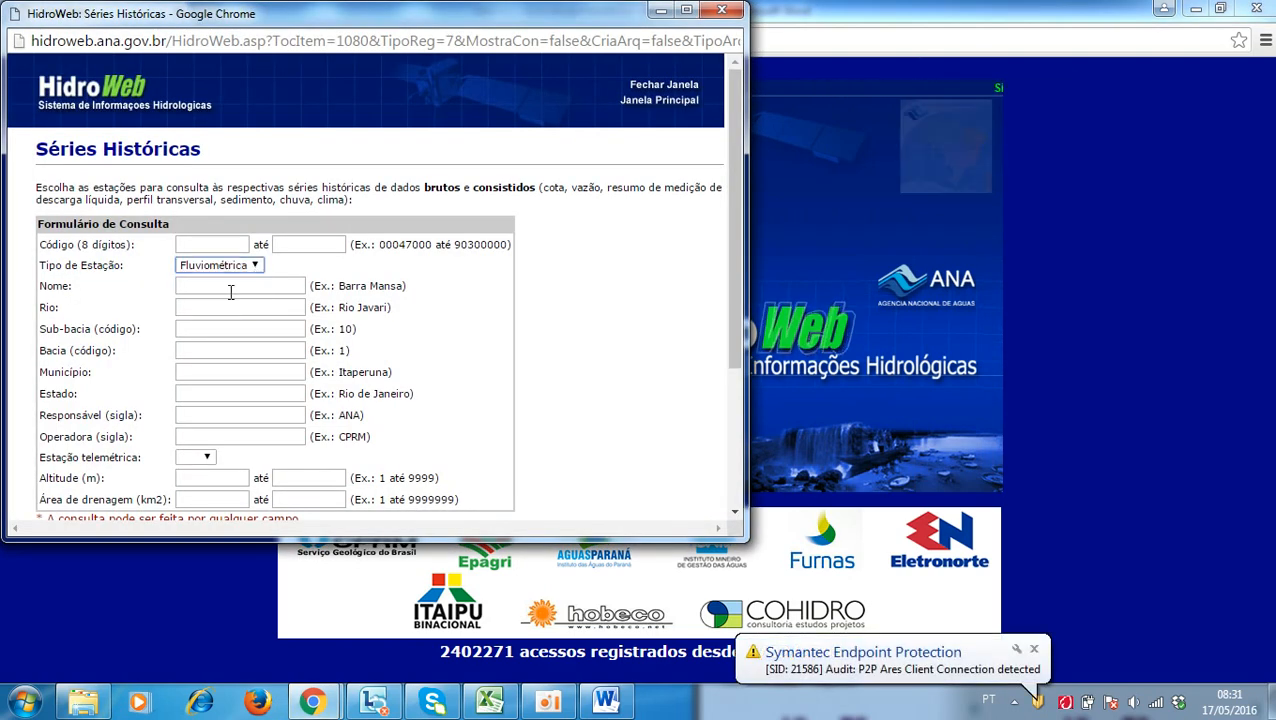
{"action": "left_click", "coordinate": [218, 285]}
{"action": "type", "text": "descober"}
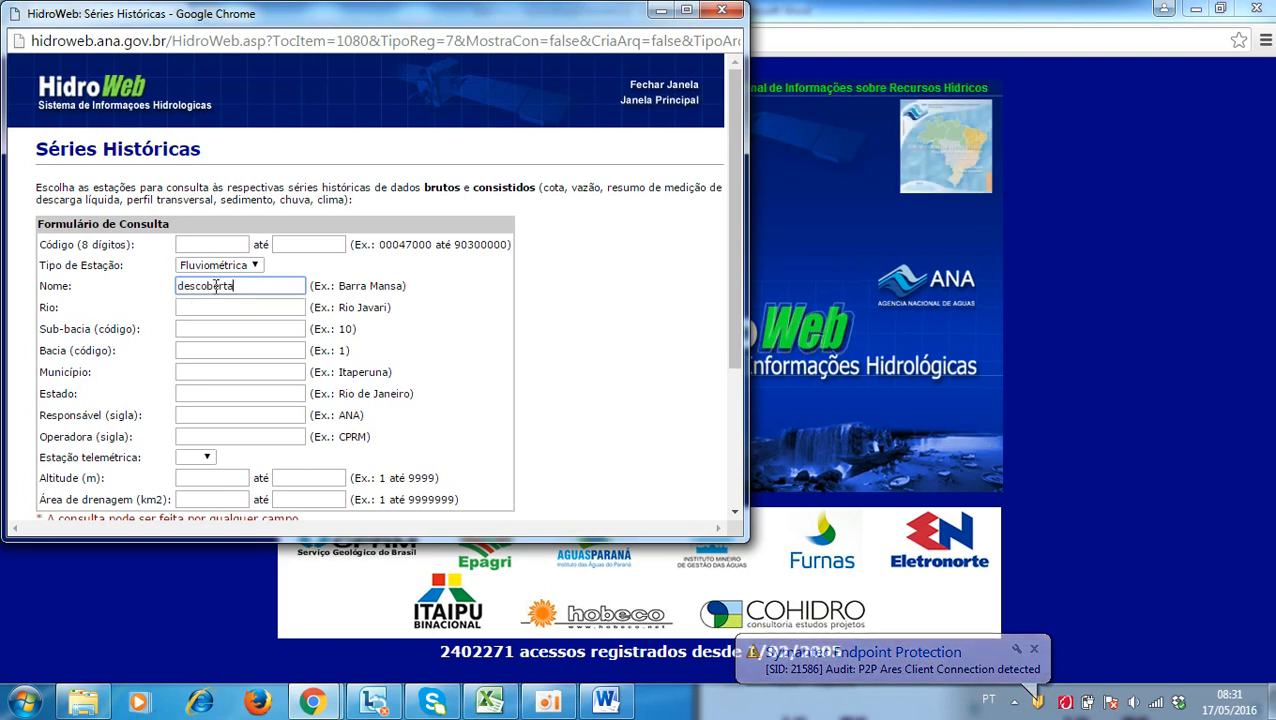
{"action": "type", "text": "to"}
{"action": "left_click", "coordinate": [578, 359]}
{"action": "scroll", "coordinate": [578, 359], "scroll_direction": "down", "scroll_amount": 1}
{"action": "left_click", "coordinate": [146, 456]}
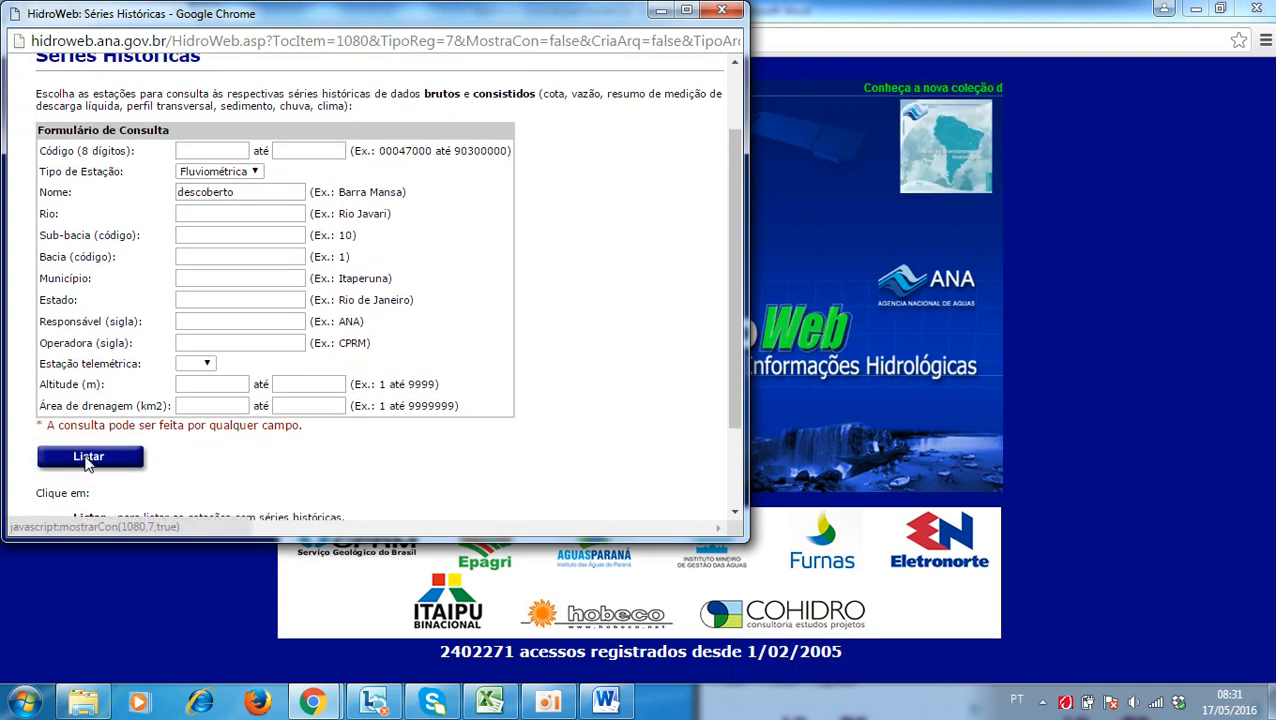
- Open the record of station DESCOBERTO - CHACARA 89 (code 60435000) from the query results and maximize its window
{"action": "scroll", "coordinate": [194, 328], "scroll_direction": "down", "scroll_amount": 1}
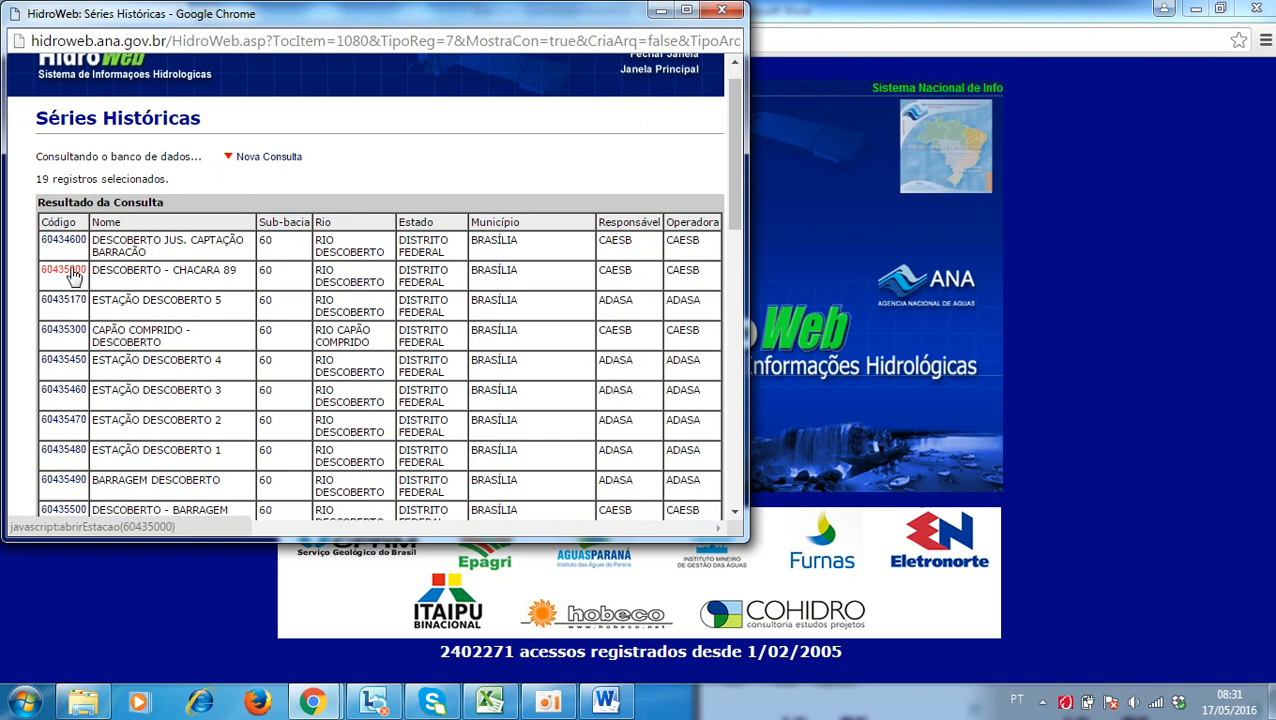
{"action": "left_click", "coordinate": [72, 272]}
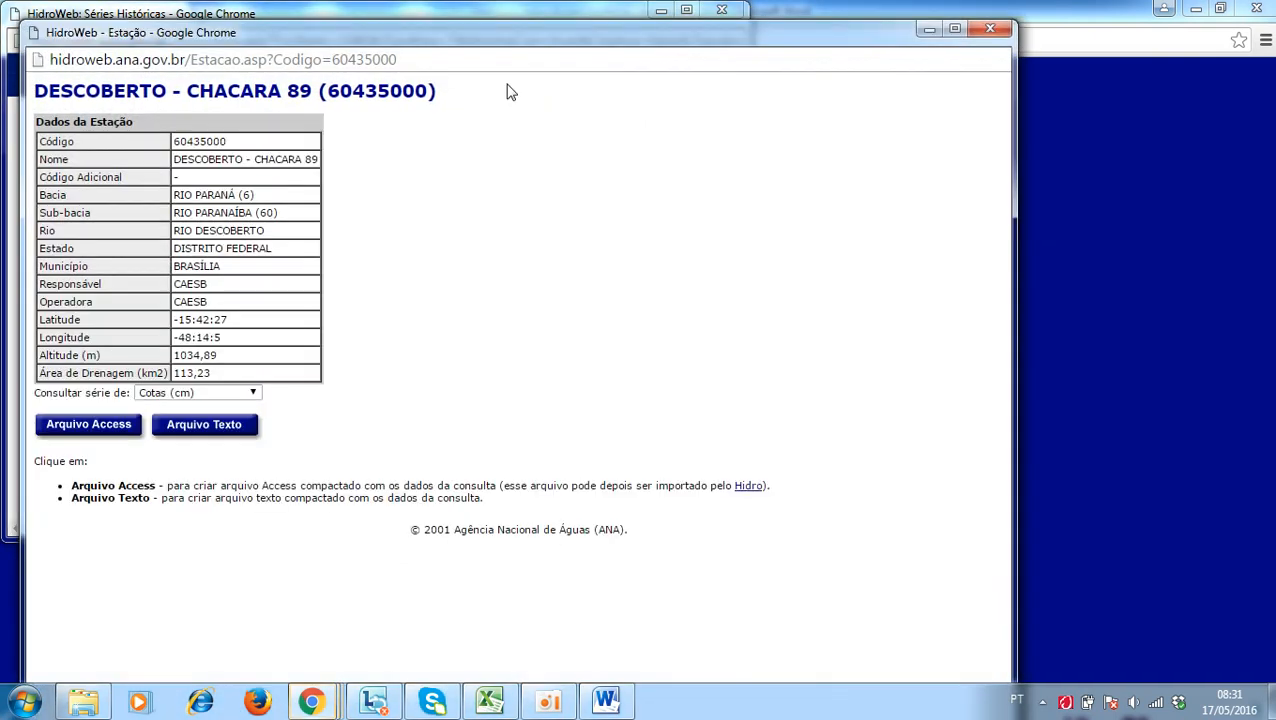
{"action": "left_click", "coordinate": [955, 30]}
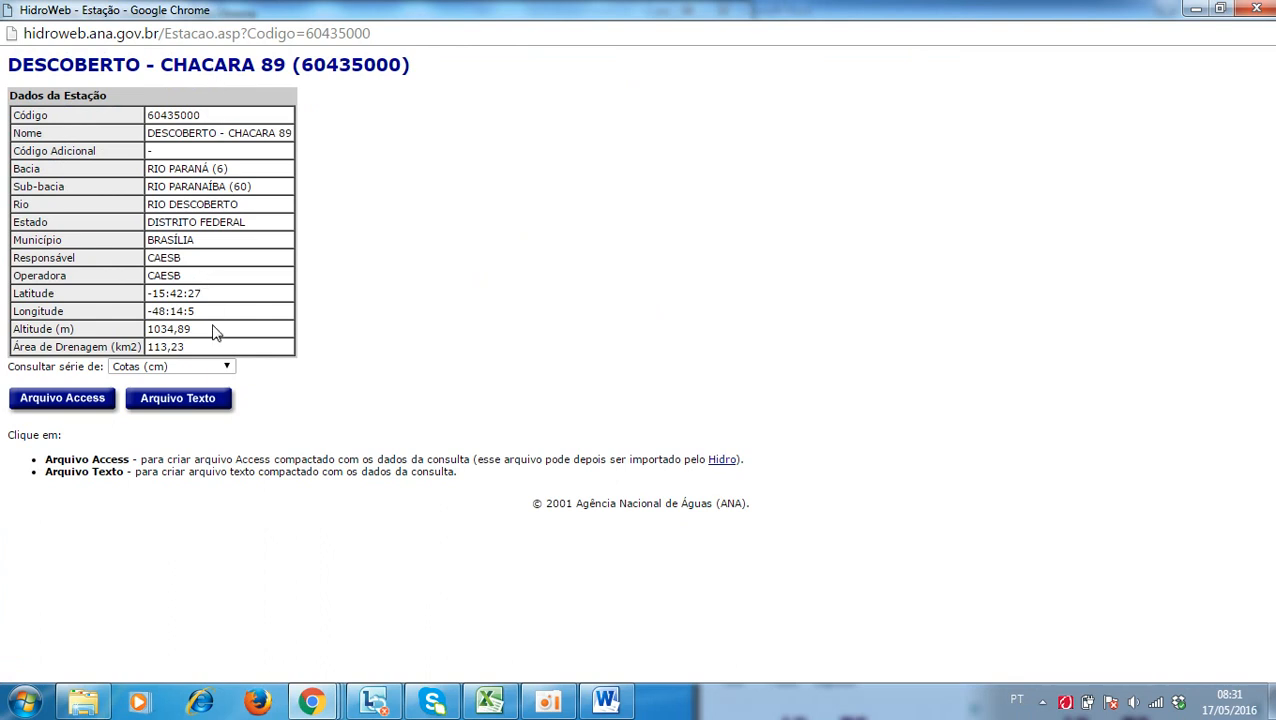
- Generate the station's Vazões (m³/s) series as a text file and download VAZOES.ZIP
{"action": "left_click", "coordinate": [228, 366]}
{"action": "left_click", "coordinate": [185, 396]}
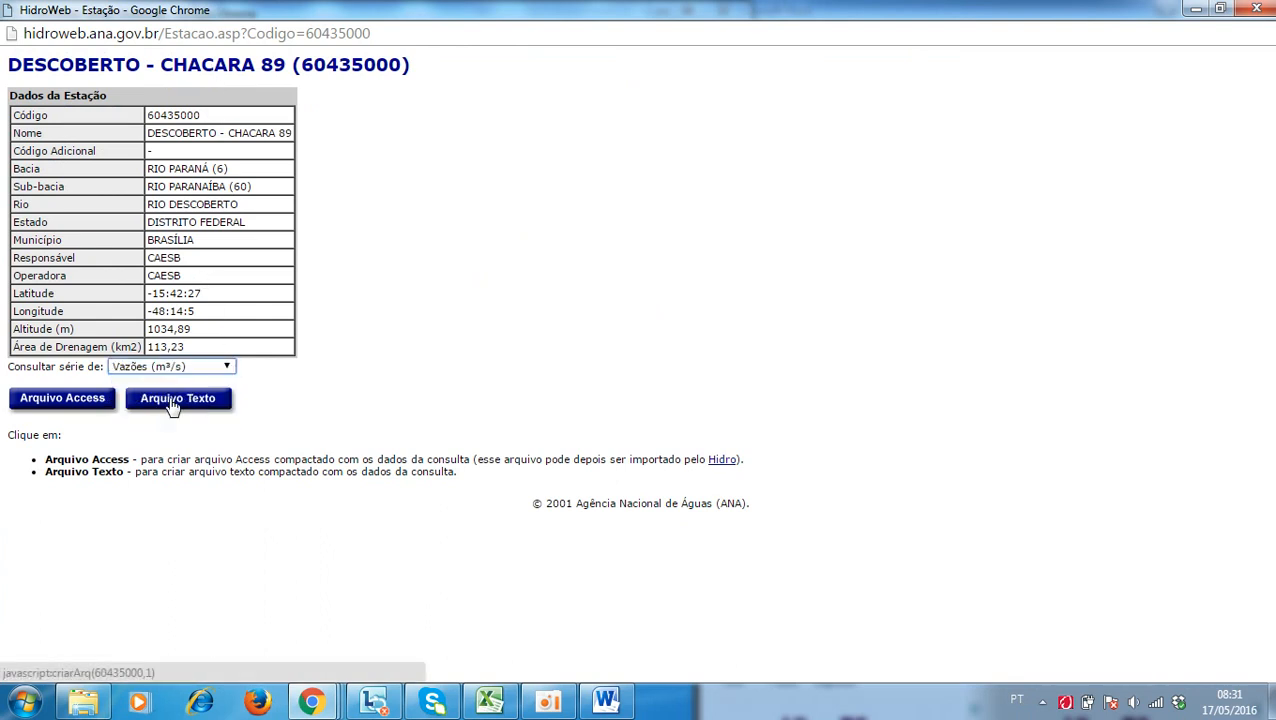
{"action": "left_click", "coordinate": [158, 398]}
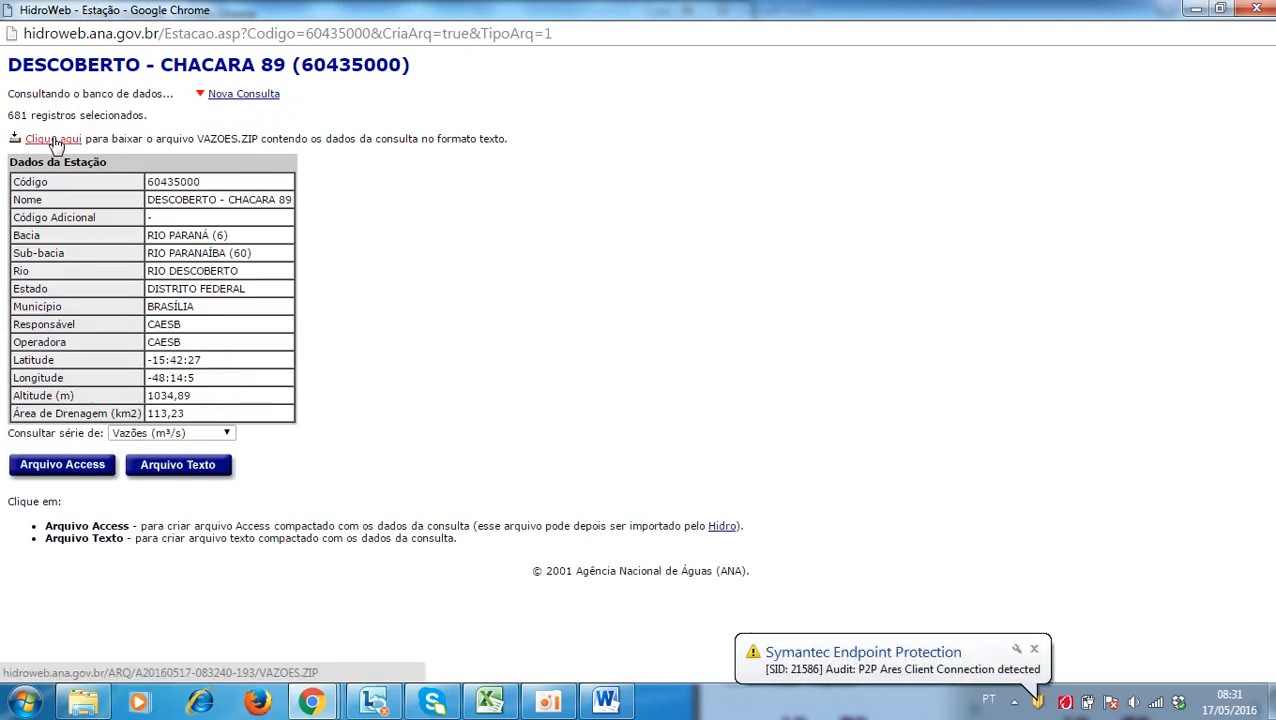
{"action": "left_click", "coordinate": [55, 140]}
{"action": "left_click", "coordinate": [56, 143]}
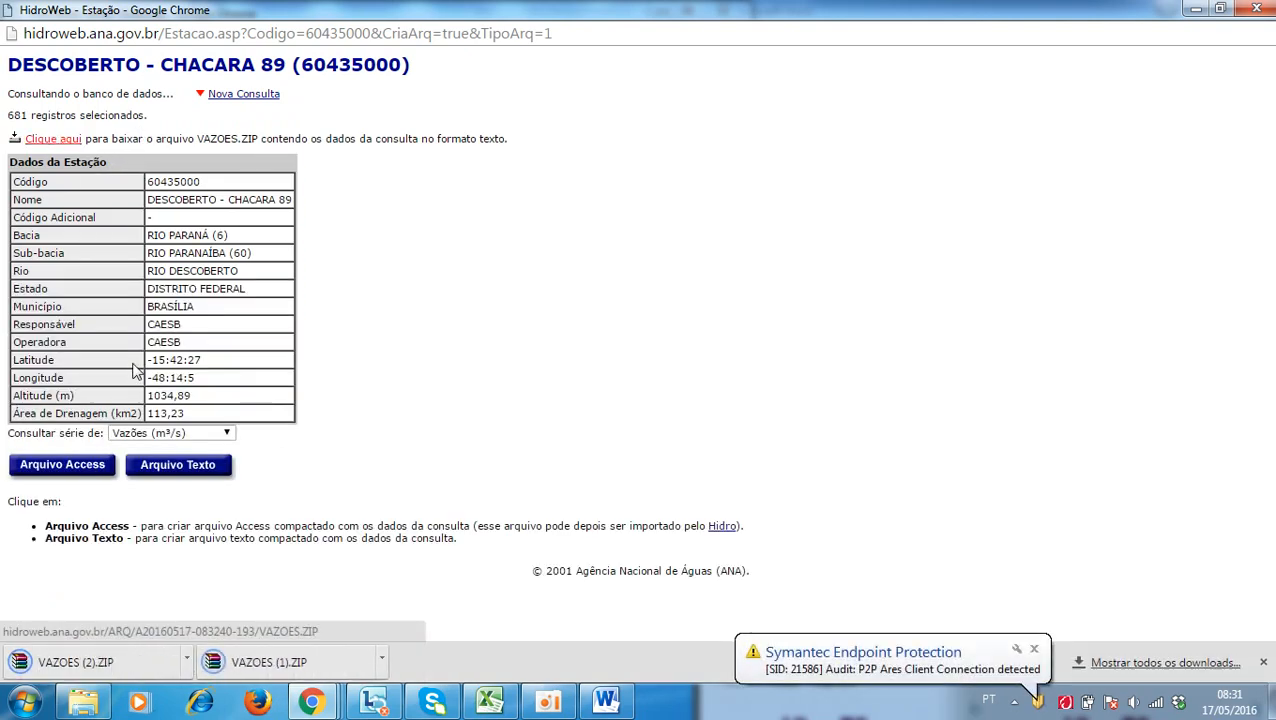
- Open the downloaded archive VAZOES (1).ZIP and the file VAZOES.TXT inside it
{"action": "left_click", "coordinate": [270, 668]}
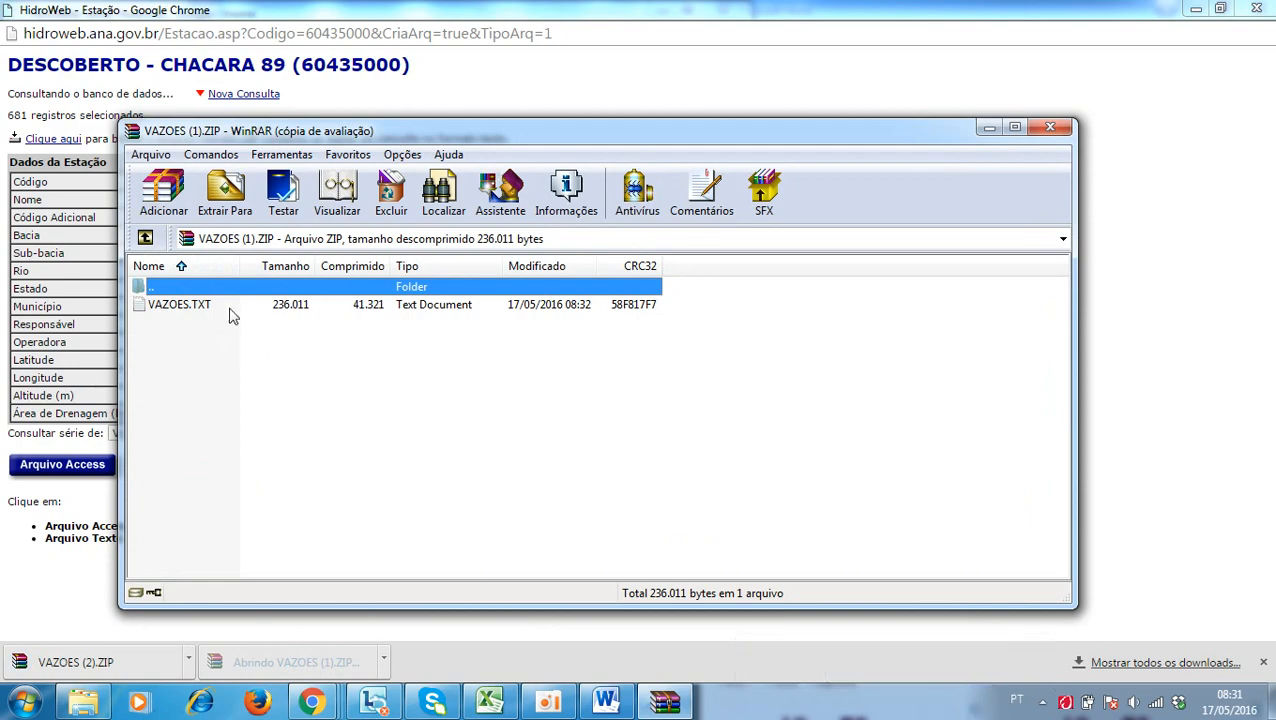
{"action": "left_click", "coordinate": [729, 290]}
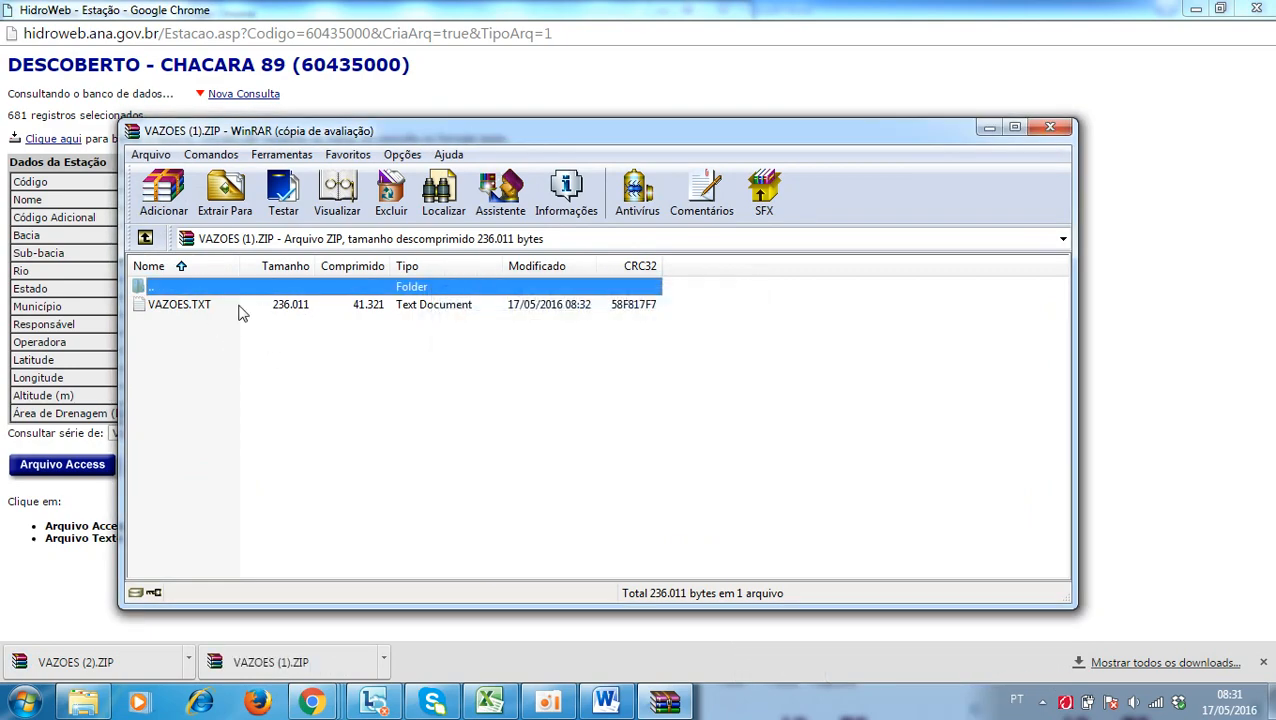
{"action": "double_click", "coordinate": [205, 306]}
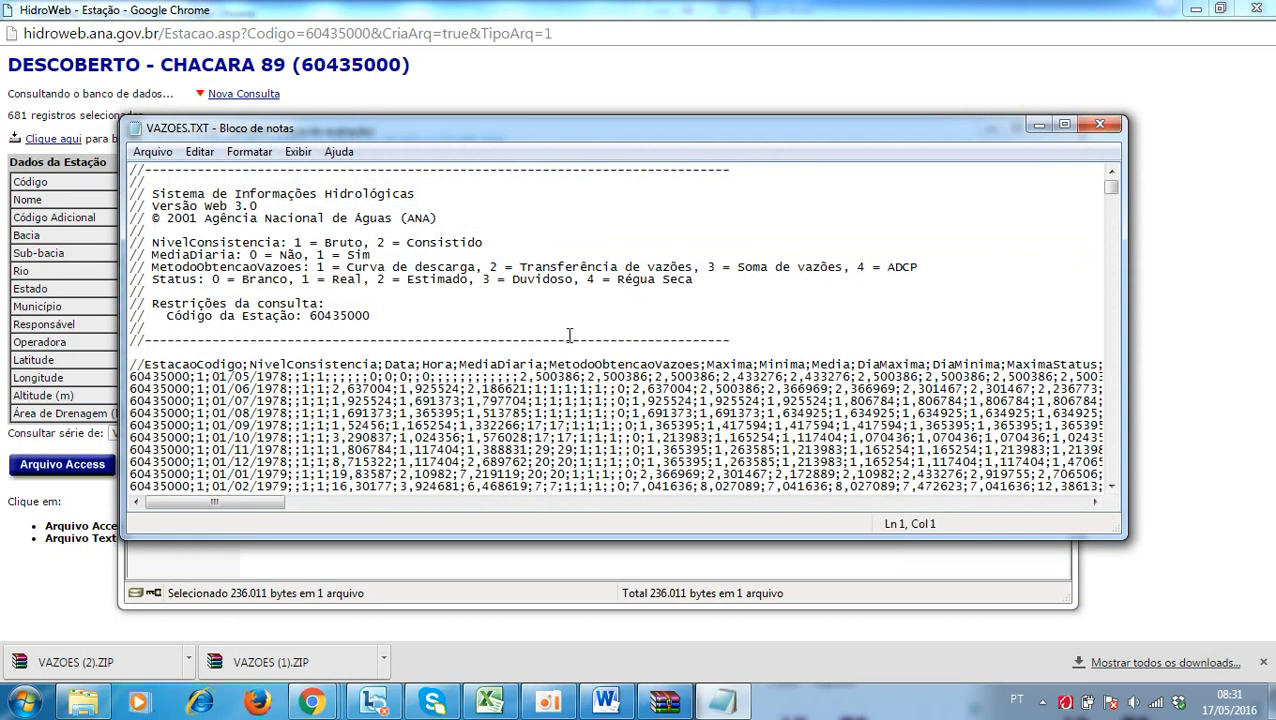
- Select and copy the text of VAZOES.TXT from the //EstacaoCodigo header line through the last record
{"action": "scroll", "coordinate": [544, 316], "scroll_direction": "down", "scroll_amount": 1}
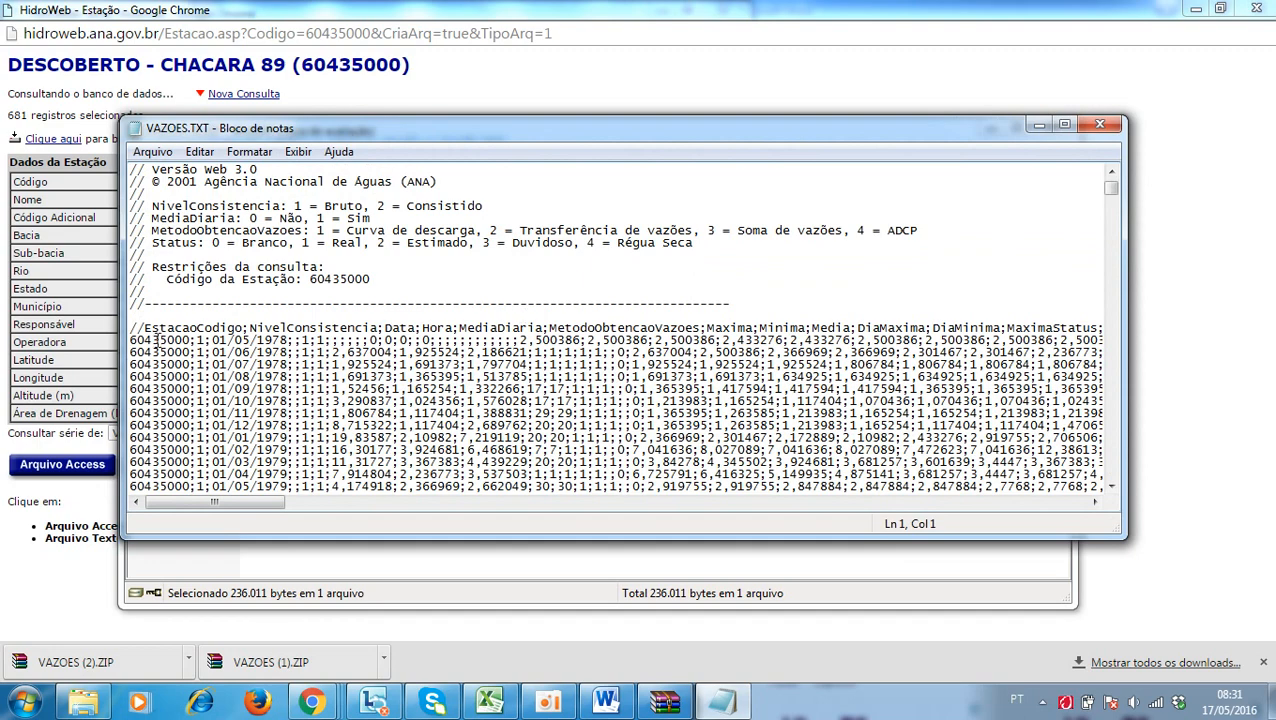
{"action": "left_click_drag", "start_coordinate": [131, 327], "coordinate": [173, 327]}
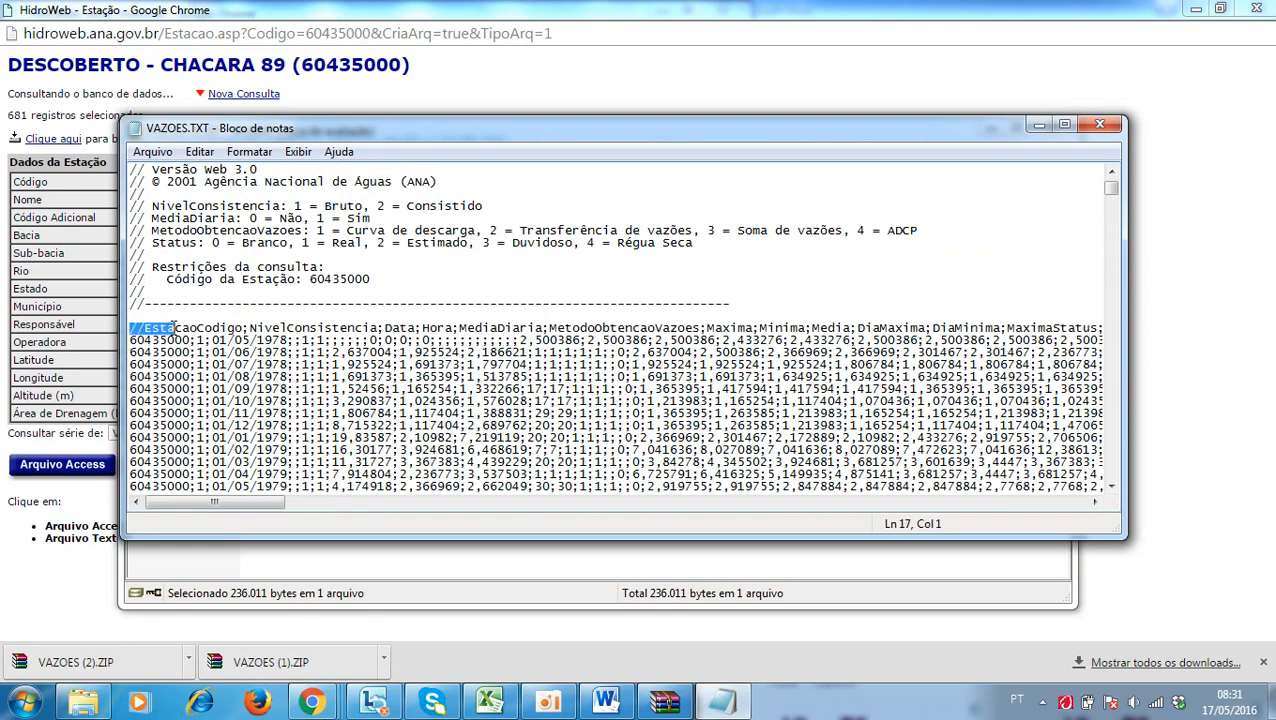
{"action": "key", "text": "ctrl+shift+End"}
{"action": "scroll", "coordinate": [741, 350], "scroll_direction": "up", "scroll_amount": 4}
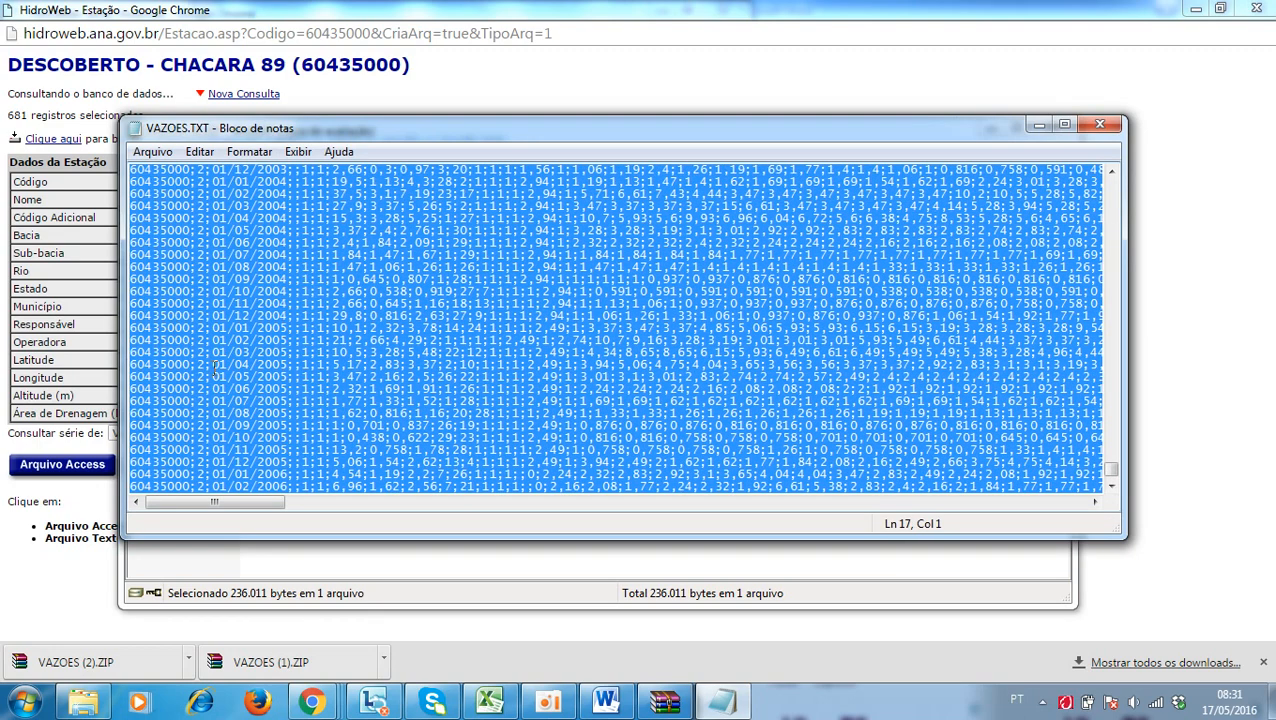
{"action": "left_click_drag", "start_coordinate": [1105, 460], "coordinate": [1133, 489]}
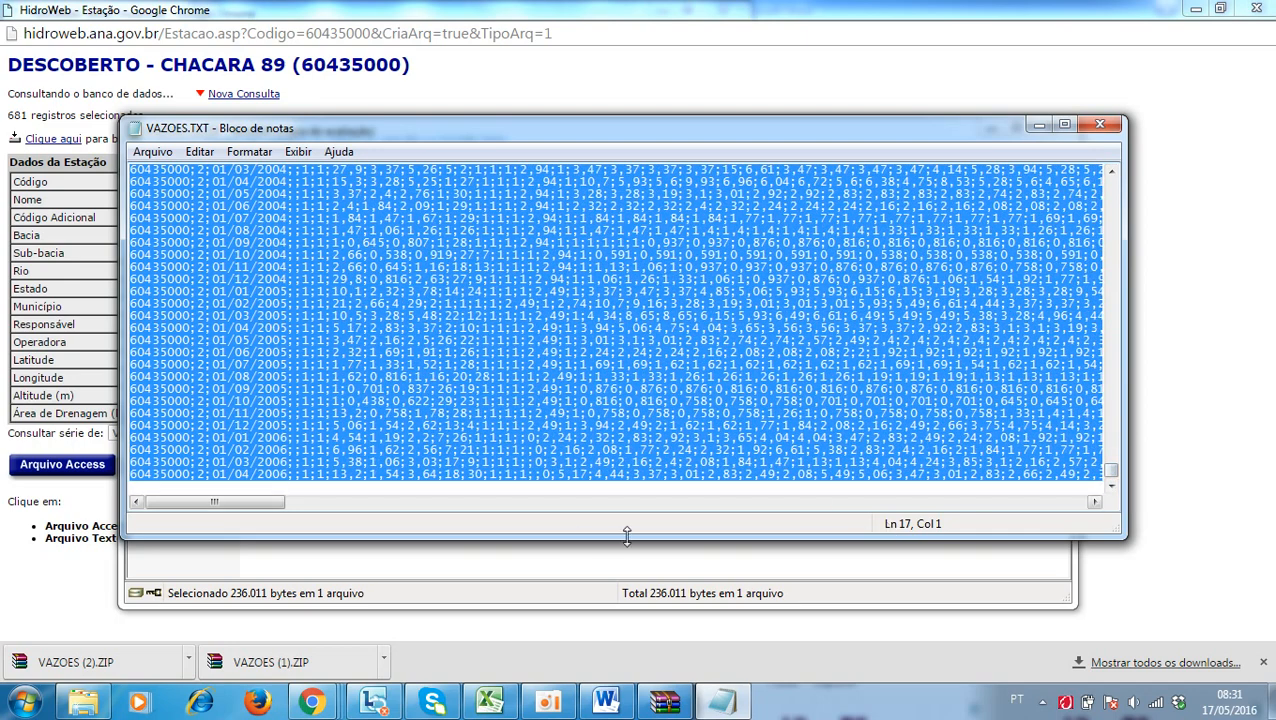
- Switch to the blank Excel workbook and paste the copied flow data at cell A1 of Plan1
{"action": "left_click", "coordinate": [490, 700]}
{"action": "left_click", "coordinate": [37, 178]}
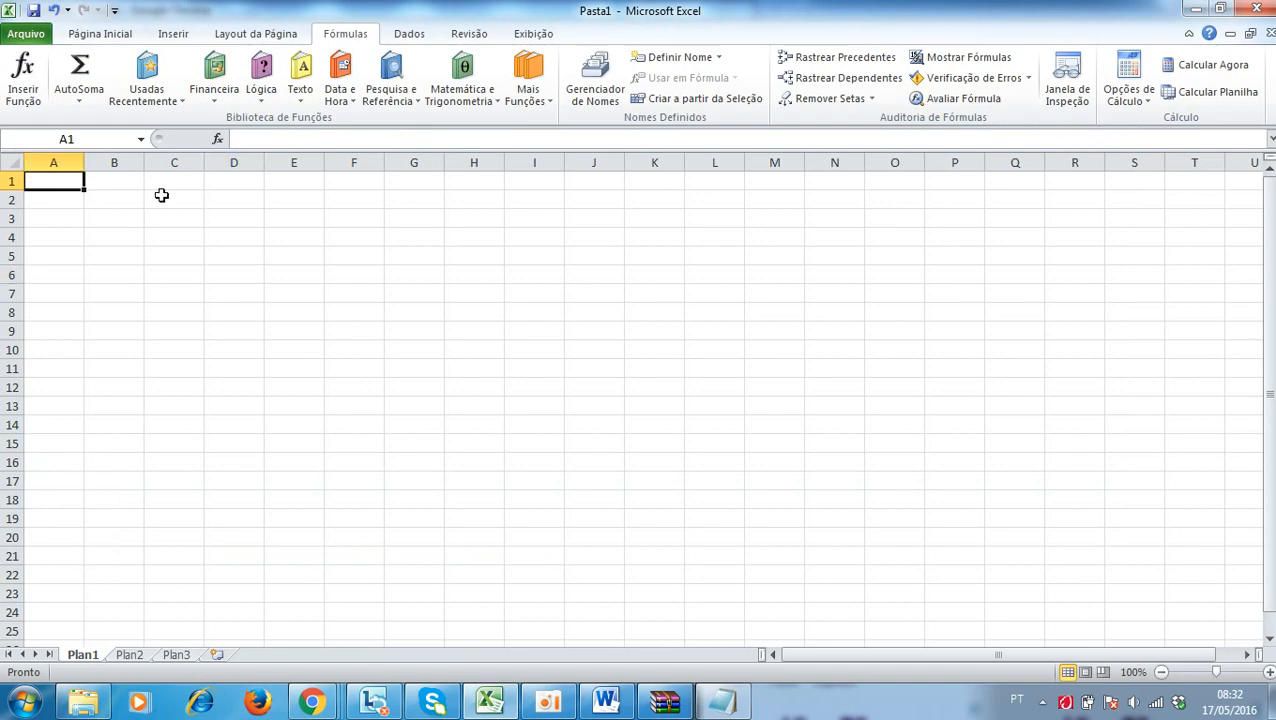
{"action": "key", "text": "ctrl+v"}
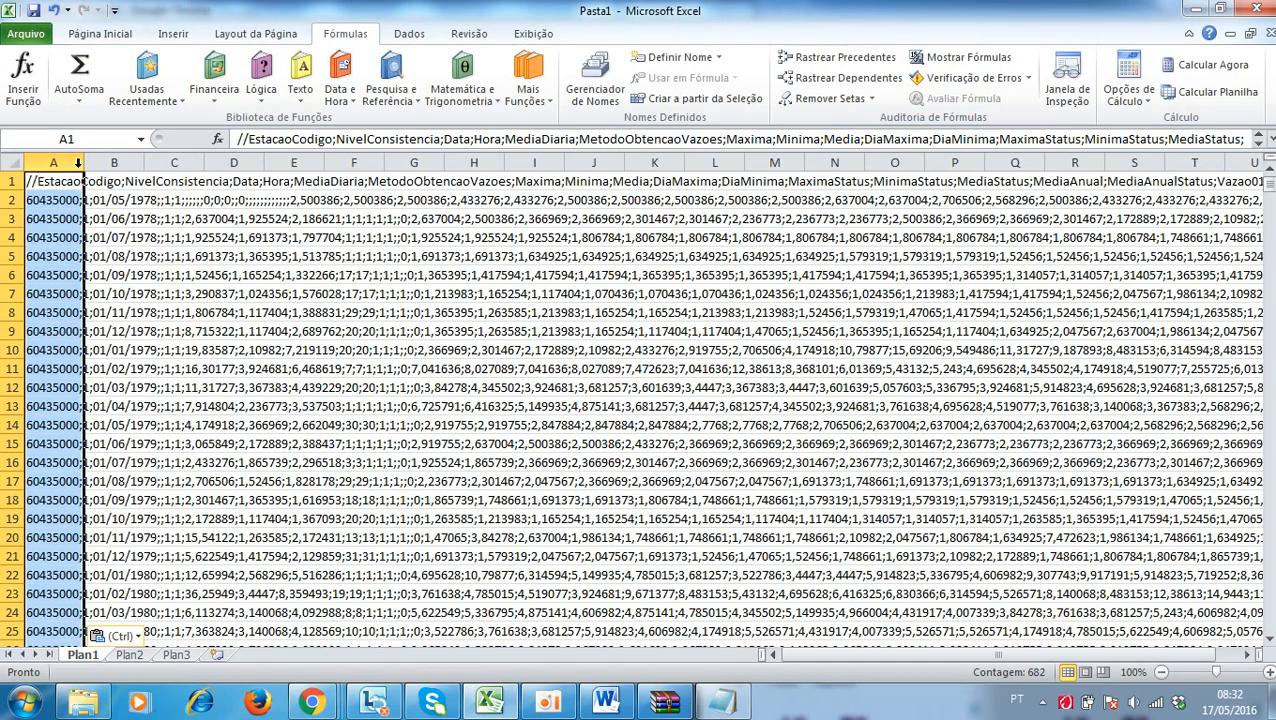
{"action": "left_click", "coordinate": [404, 36]}
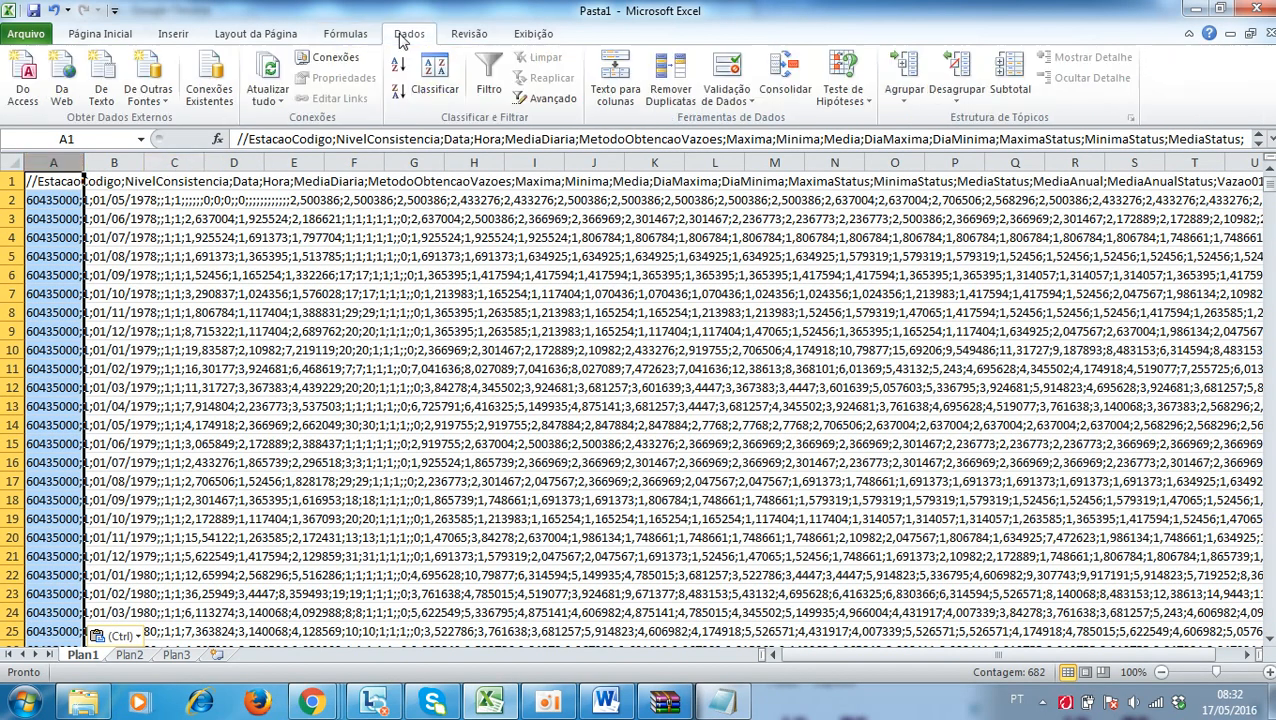
{"action": "left_click", "coordinate": [614, 80]}
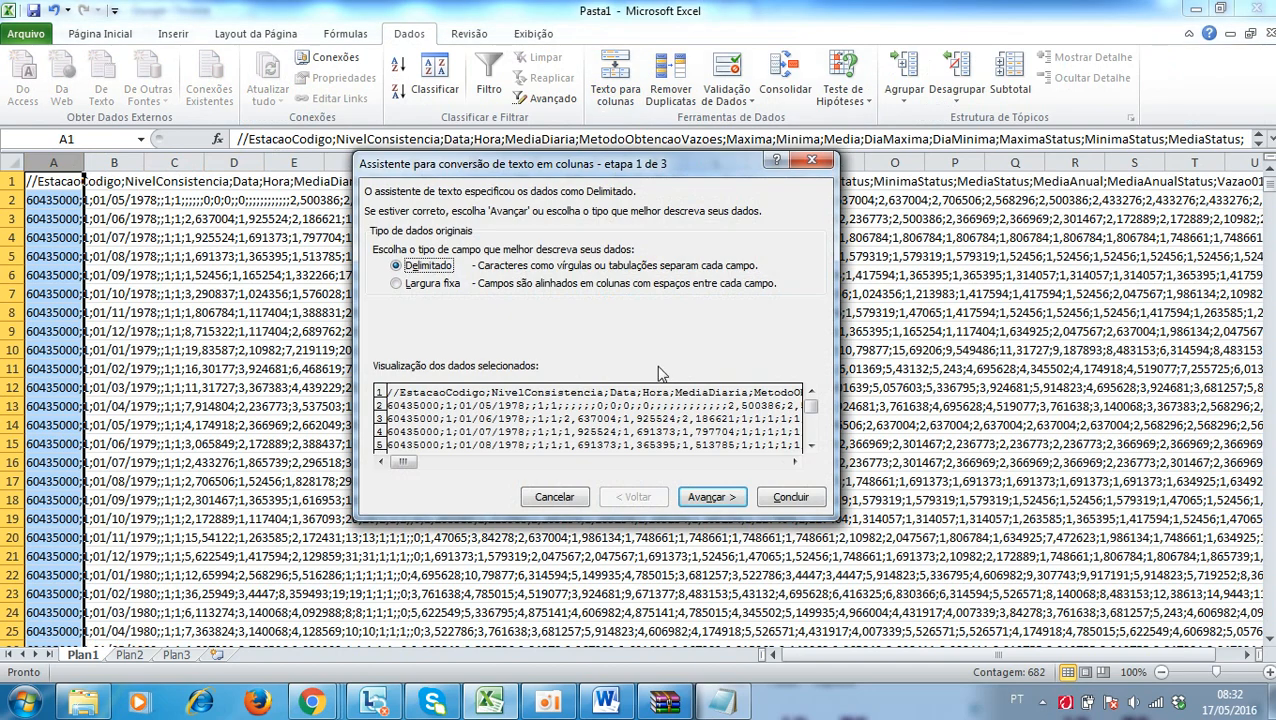
{"action": "left_click", "coordinate": [812, 164]}
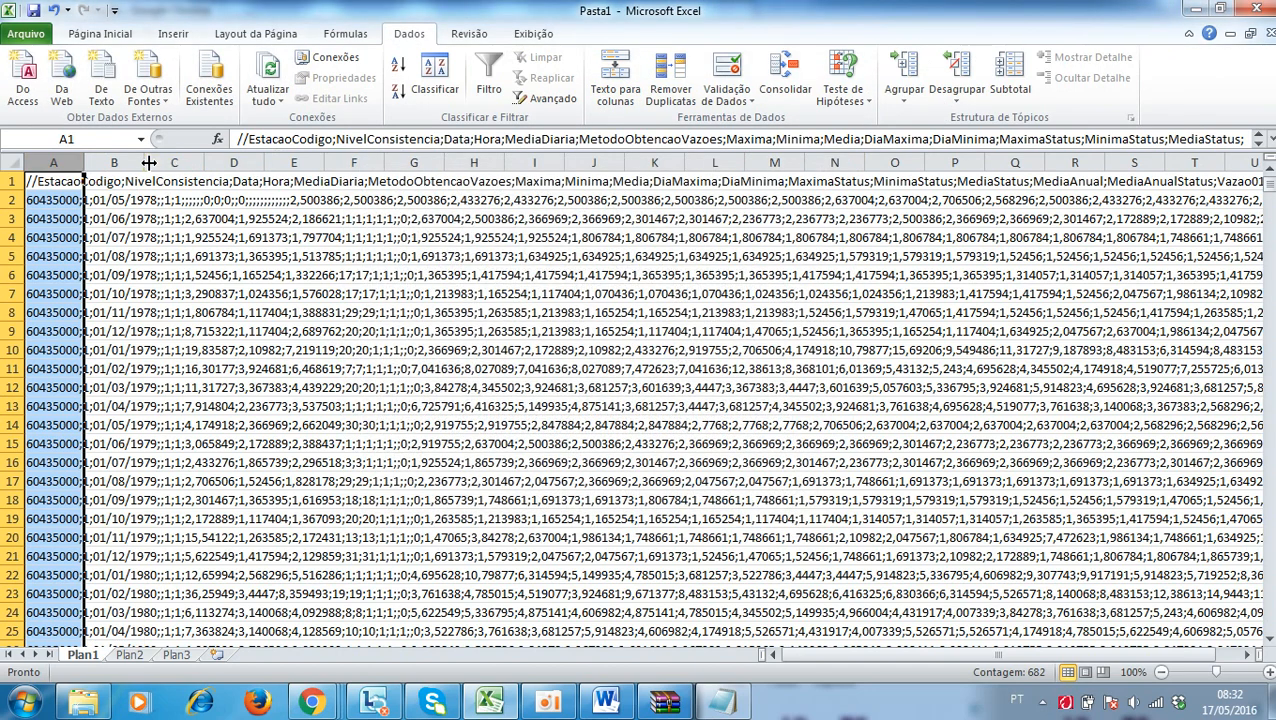
{"action": "left_click", "coordinate": [606, 104]}
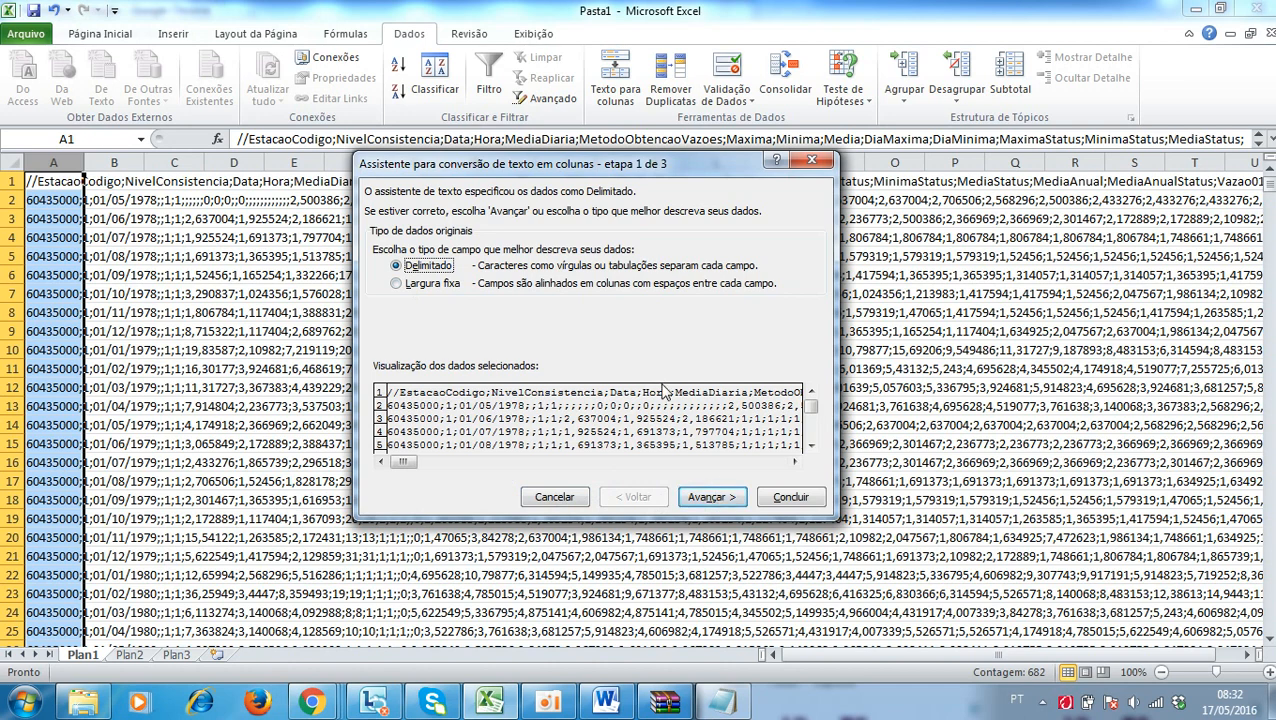
{"action": "left_click", "coordinate": [811, 161]}
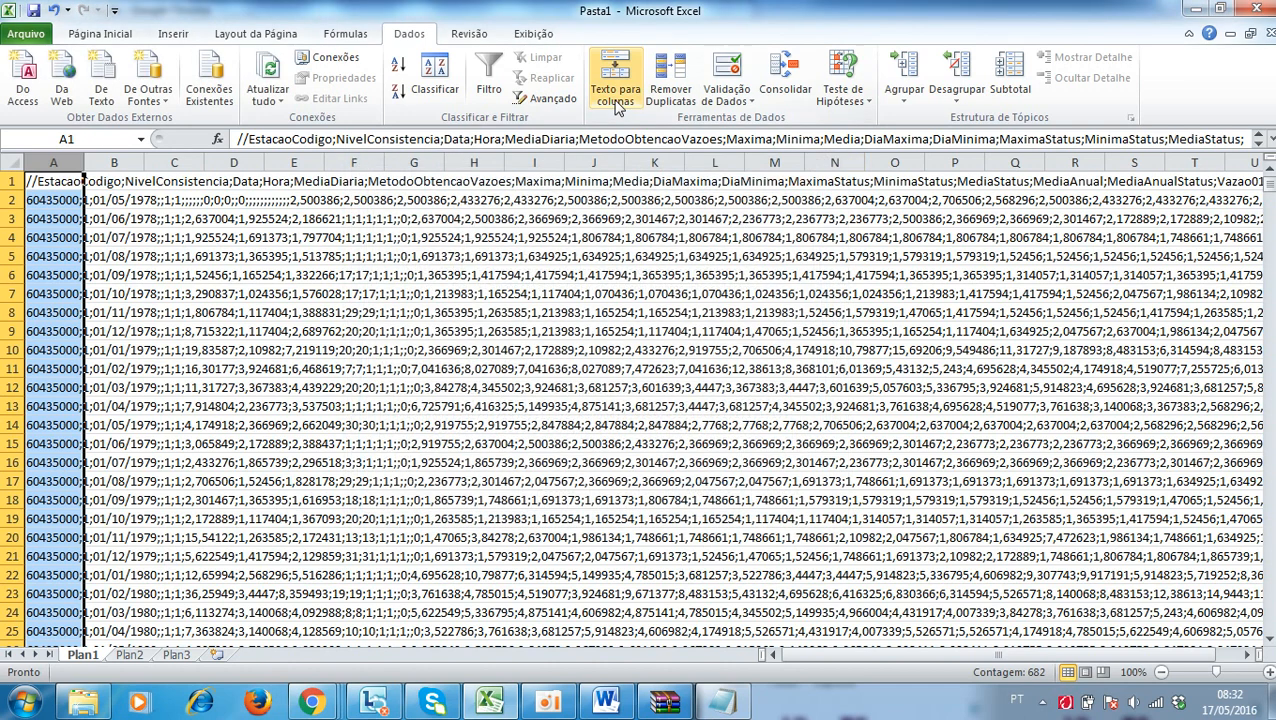
- Split the pasted column A text into columns as delimited data with the semicolon delimiter enabled, and autofit the Data column's width
{"action": "left_click", "coordinate": [612, 98]}
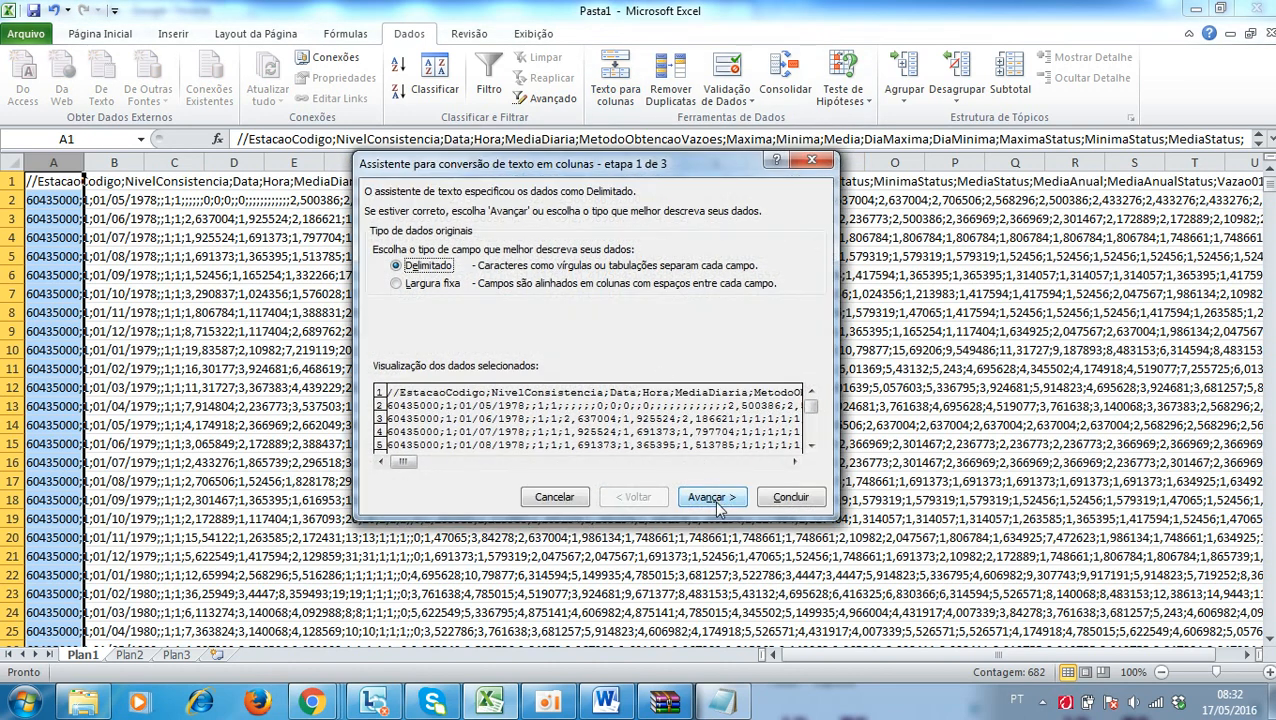
{"action": "left_click", "coordinate": [712, 495]}
{"action": "left_click", "coordinate": [420, 264]}
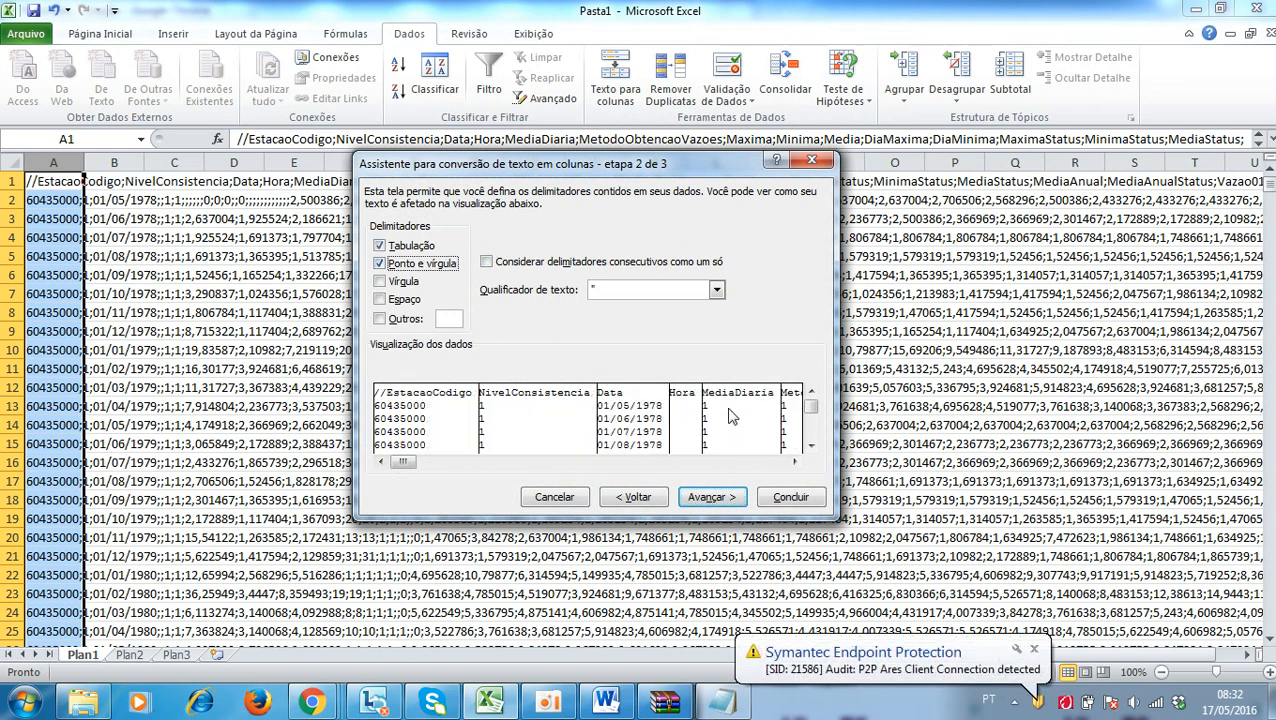
{"action": "left_click", "coordinate": [711, 497]}
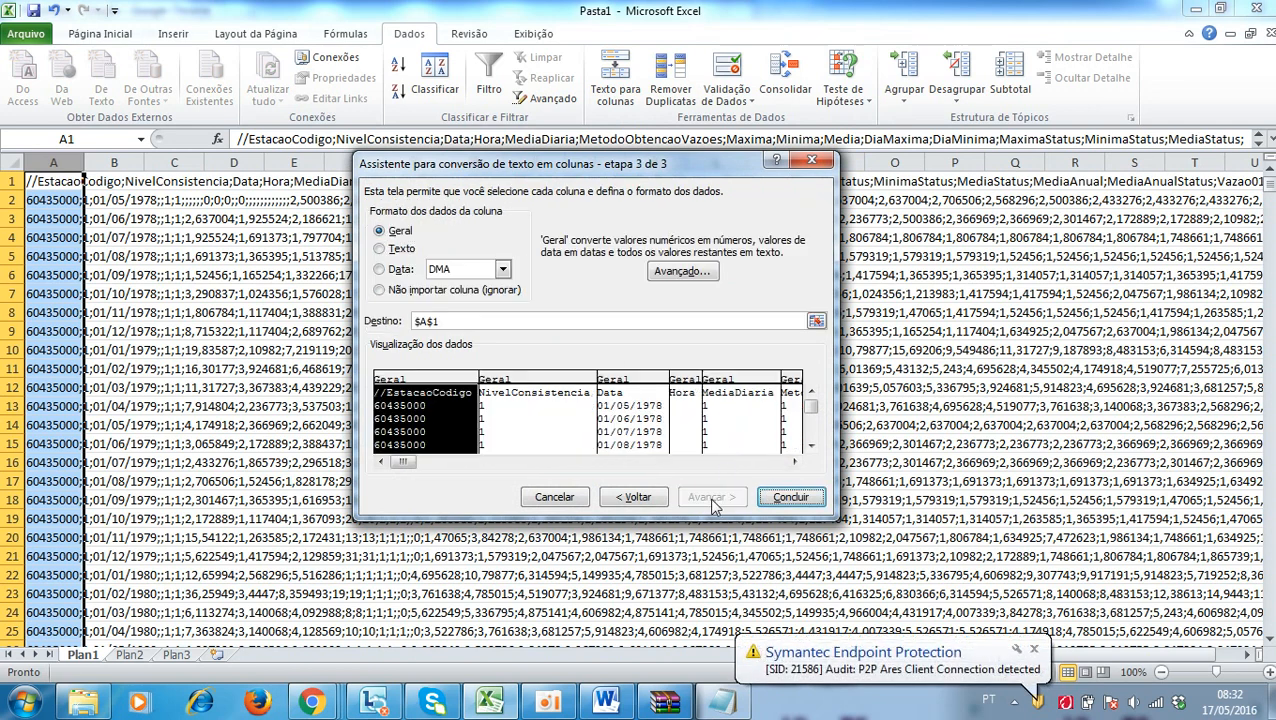
{"action": "left_click", "coordinate": [788, 497]}
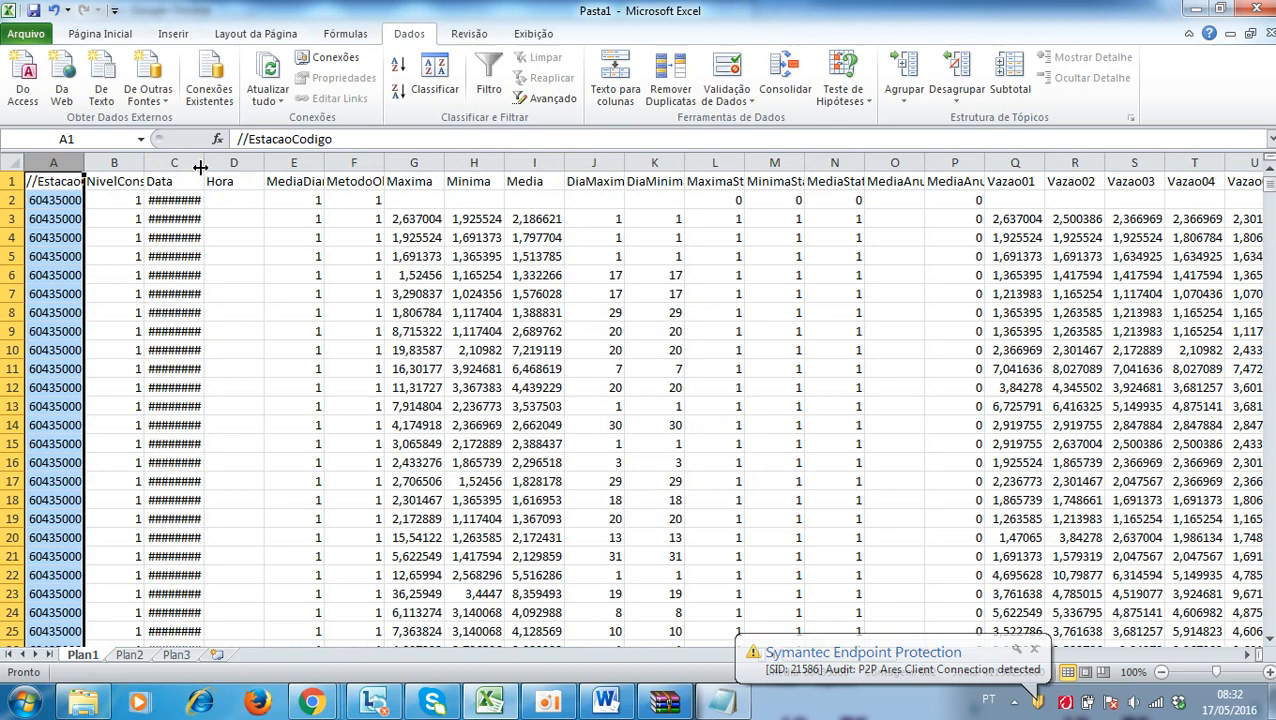
{"action": "double_click", "coordinate": [200, 167]}
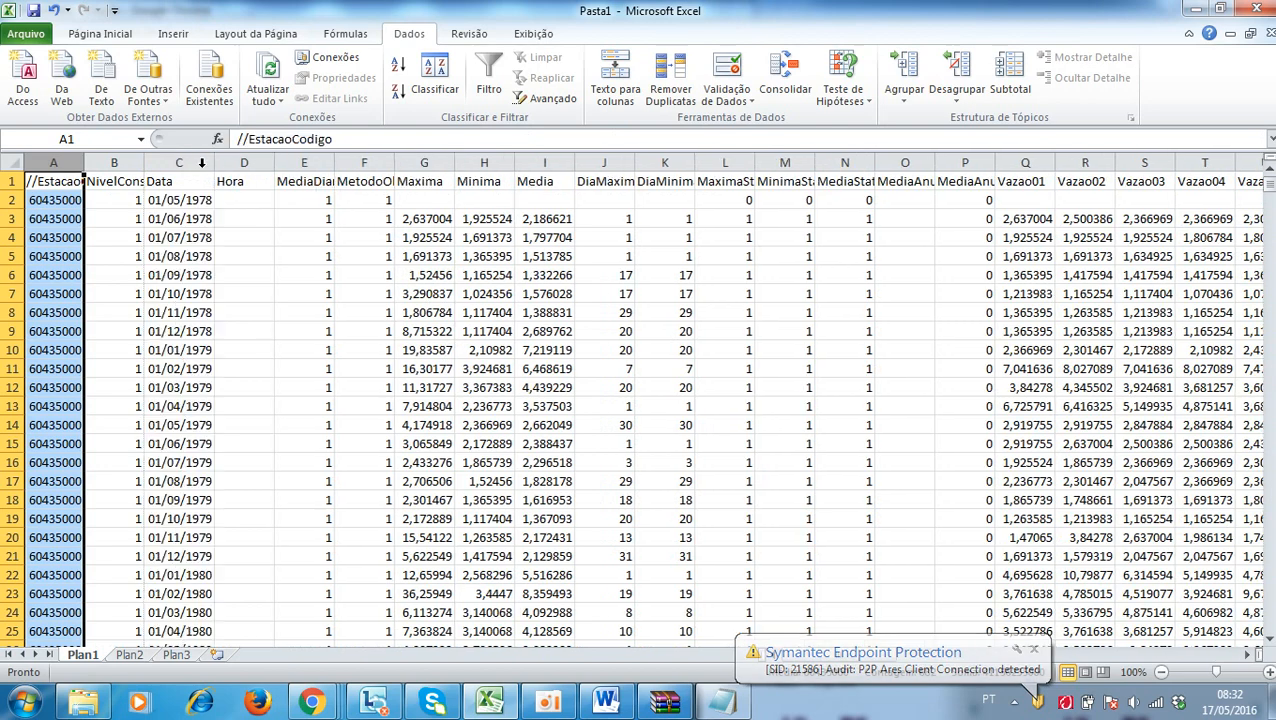
{"action": "left_click", "coordinate": [1033, 649]}
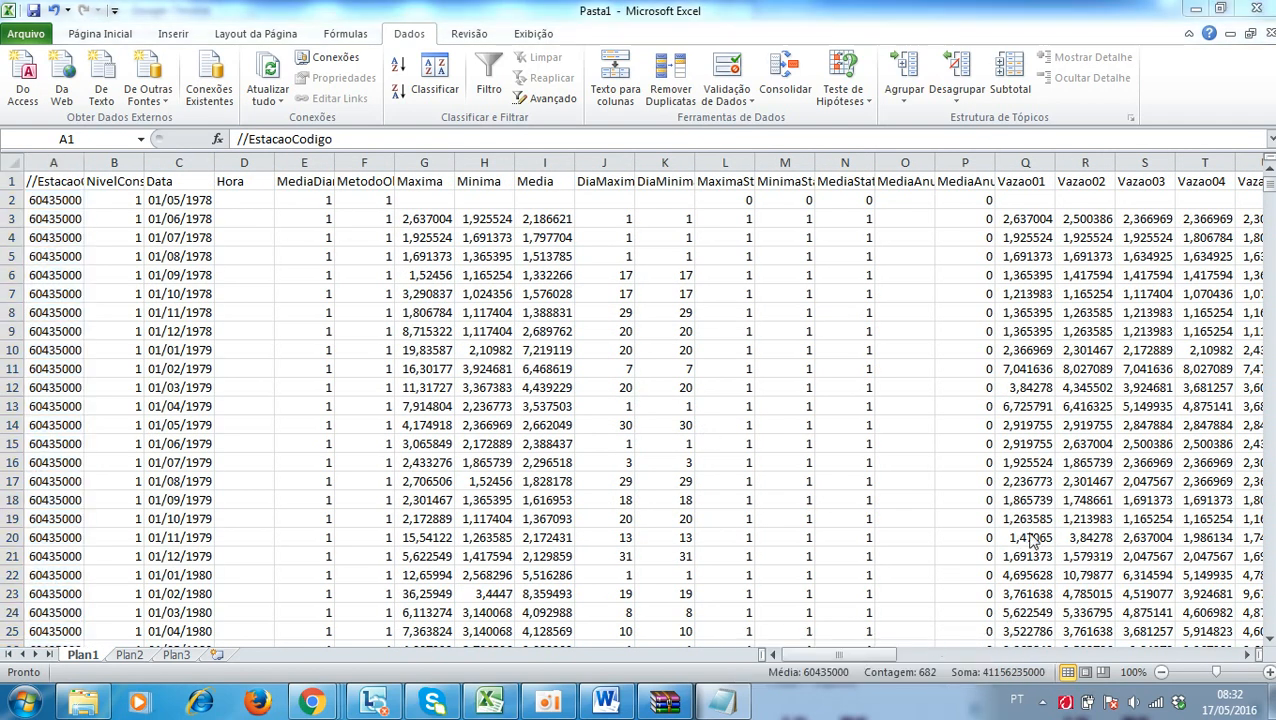
- Examine the dates and monthly records in rows 2 to 4, including the Maxima value for June 1978
{"action": "left_click", "coordinate": [169, 199]}
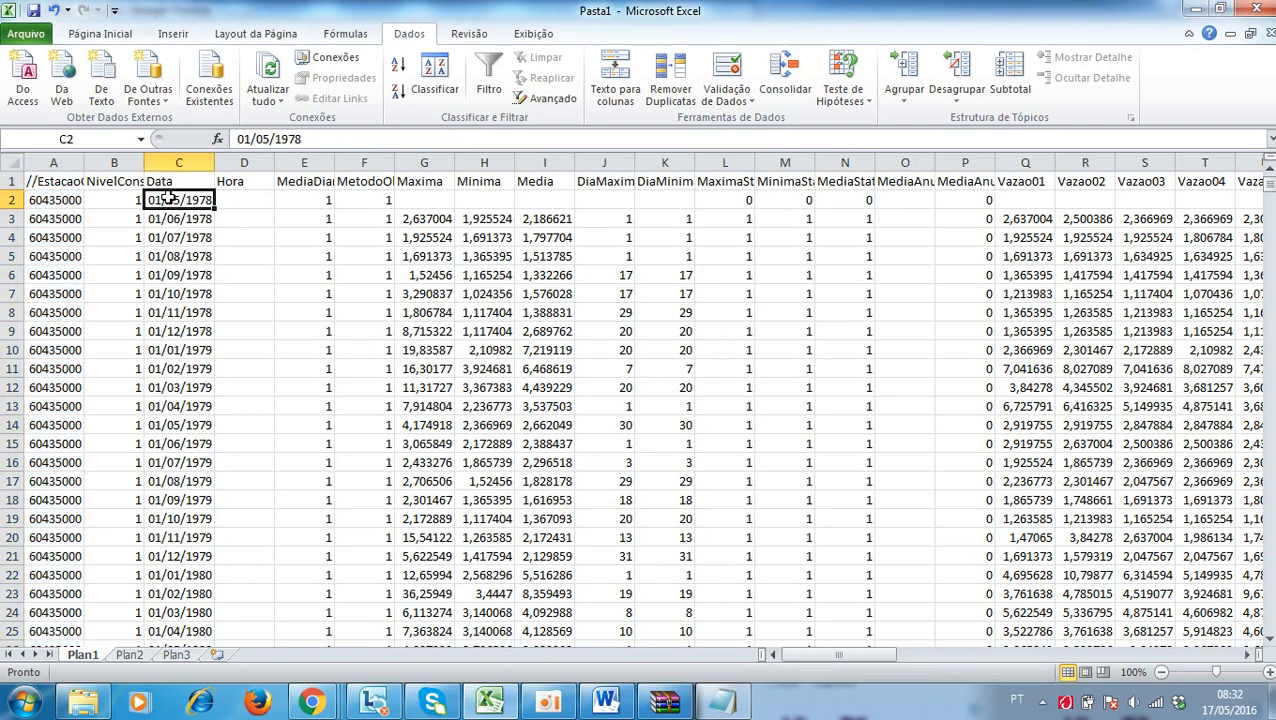
{"action": "left_click", "coordinate": [13, 200]}
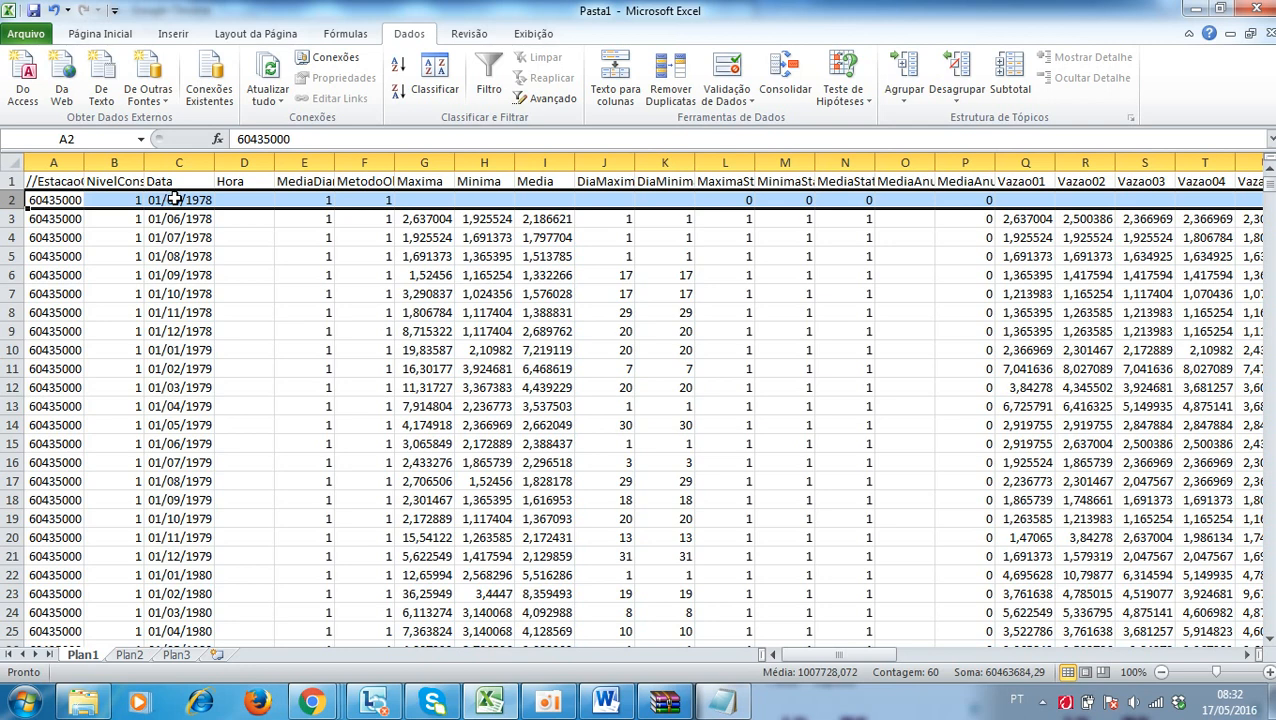
{"action": "left_click", "coordinate": [6, 222]}
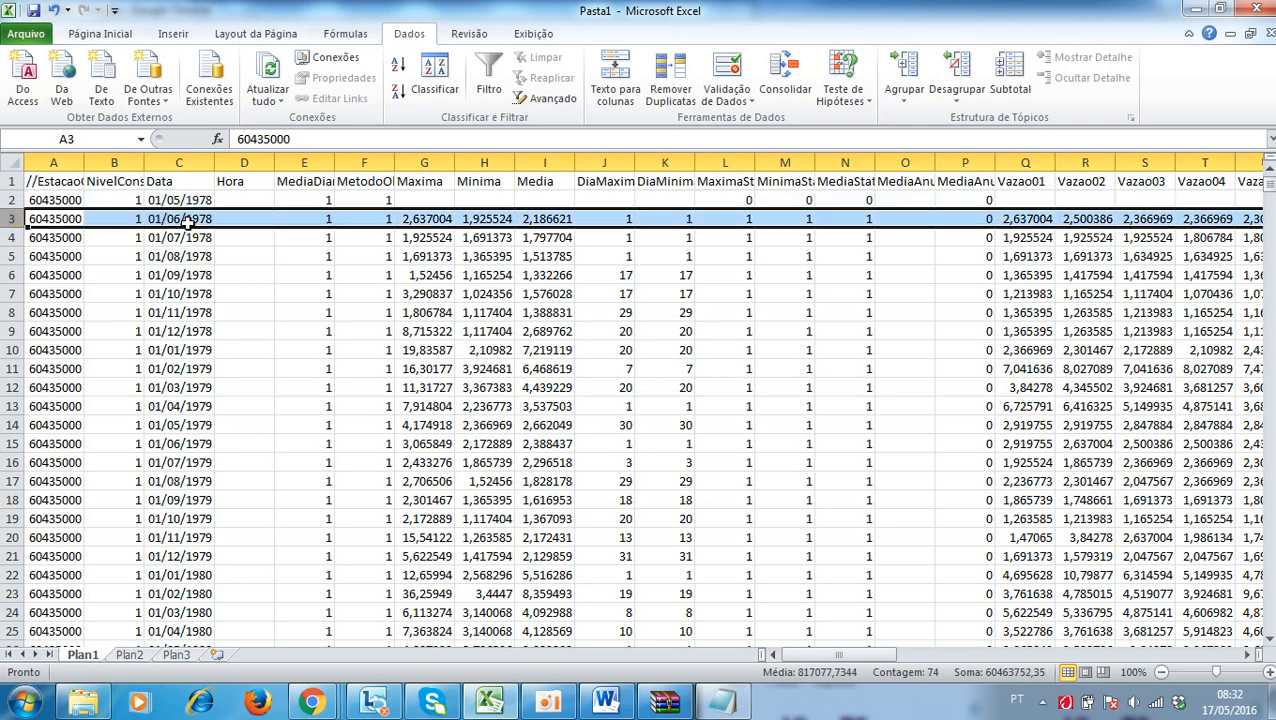
{"action": "left_click", "coordinate": [8, 237]}
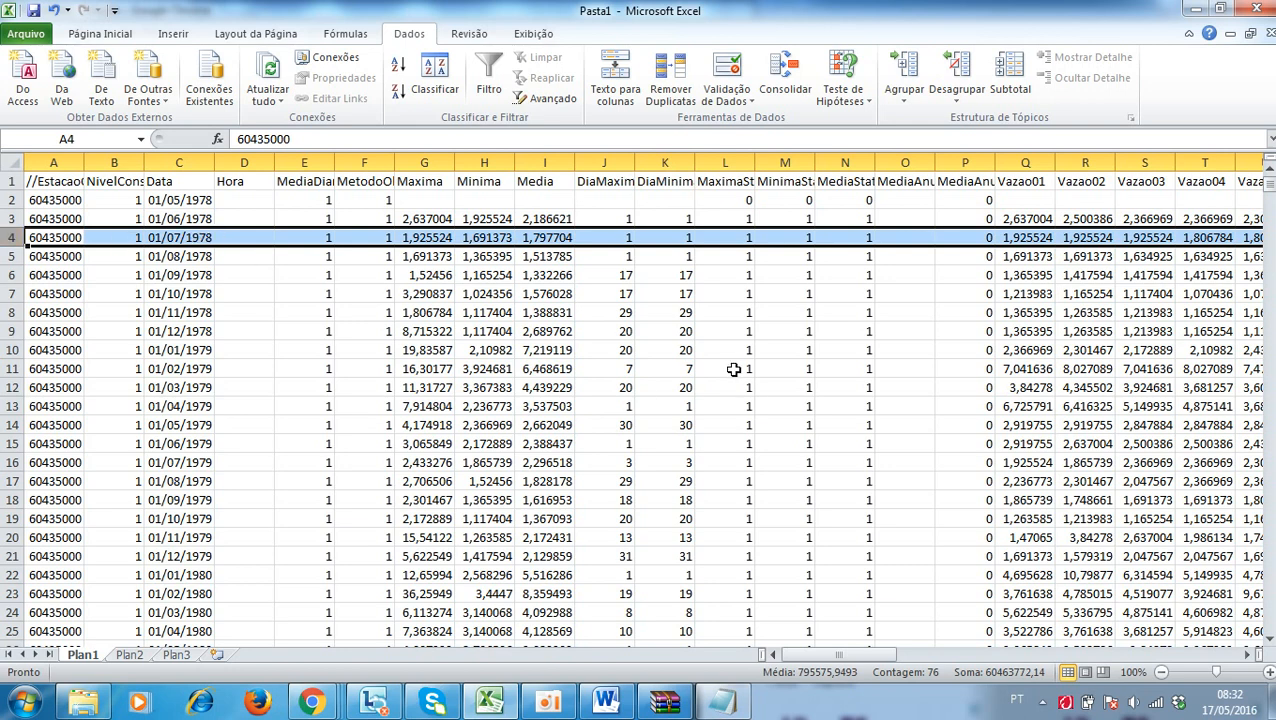
{"action": "left_click", "coordinate": [407, 219]}
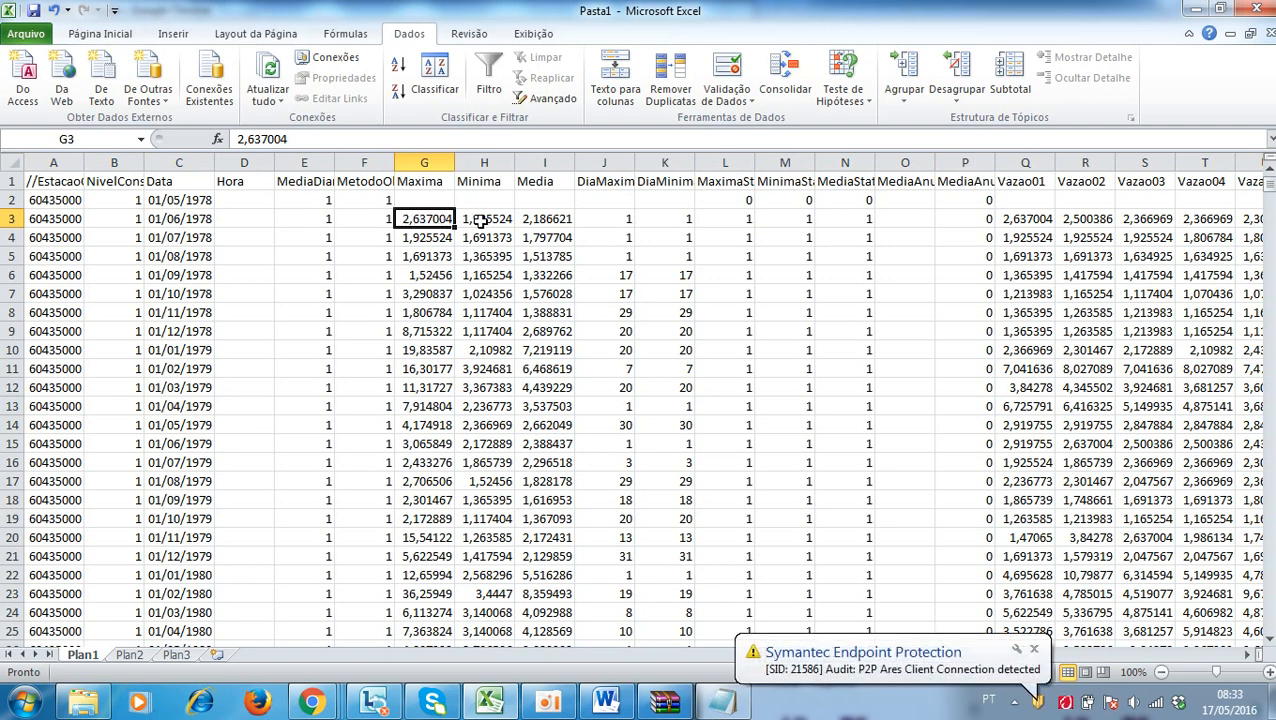
- Examine the Minima and Media values for June 1978 and the columns from DiaMaxima through MediaStatus
{"action": "left_click", "coordinate": [486, 221]}
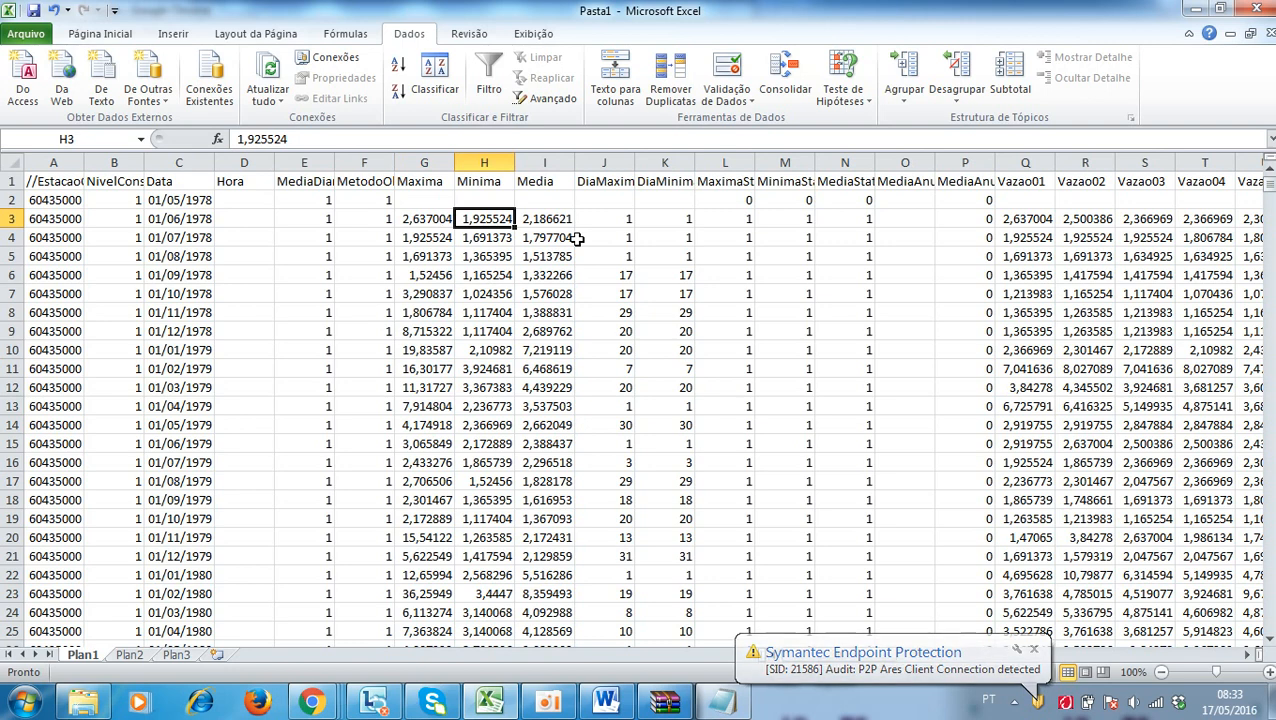
{"action": "left_click", "coordinate": [539, 220]}
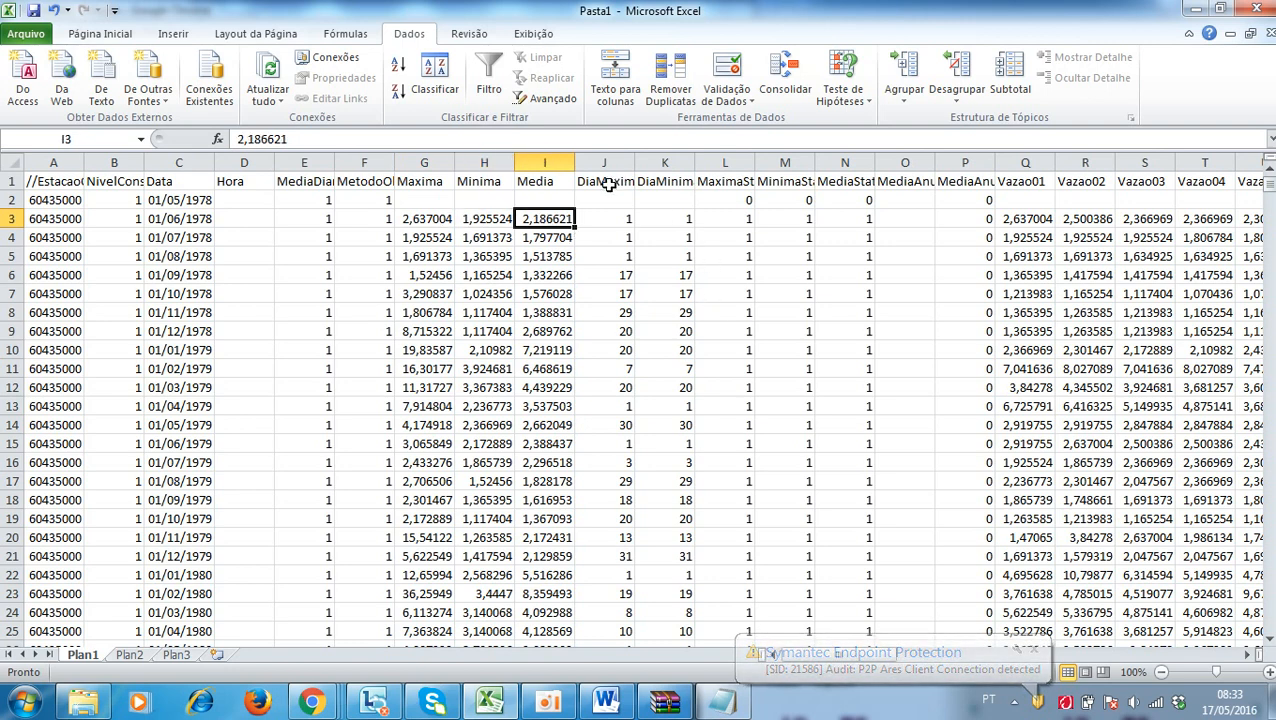
{"action": "left_click_drag", "start_coordinate": [620, 152], "coordinate": [845, 161]}
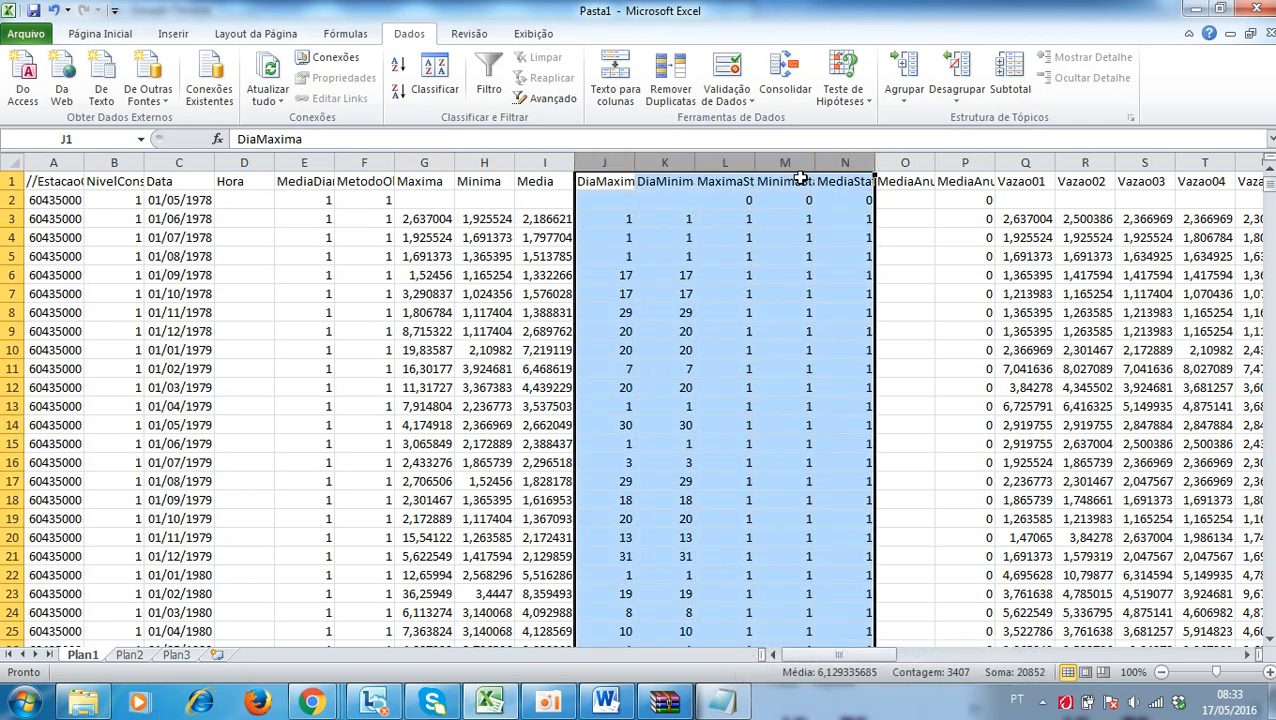
- Examine the daily flow columns from Vazao01 onward and the first recorded flow in row 2, under Vazao12
{"action": "left_click", "coordinate": [1023, 162]}
{"action": "left_click_drag", "start_coordinate": [870, 654], "coordinate": [927, 655]}
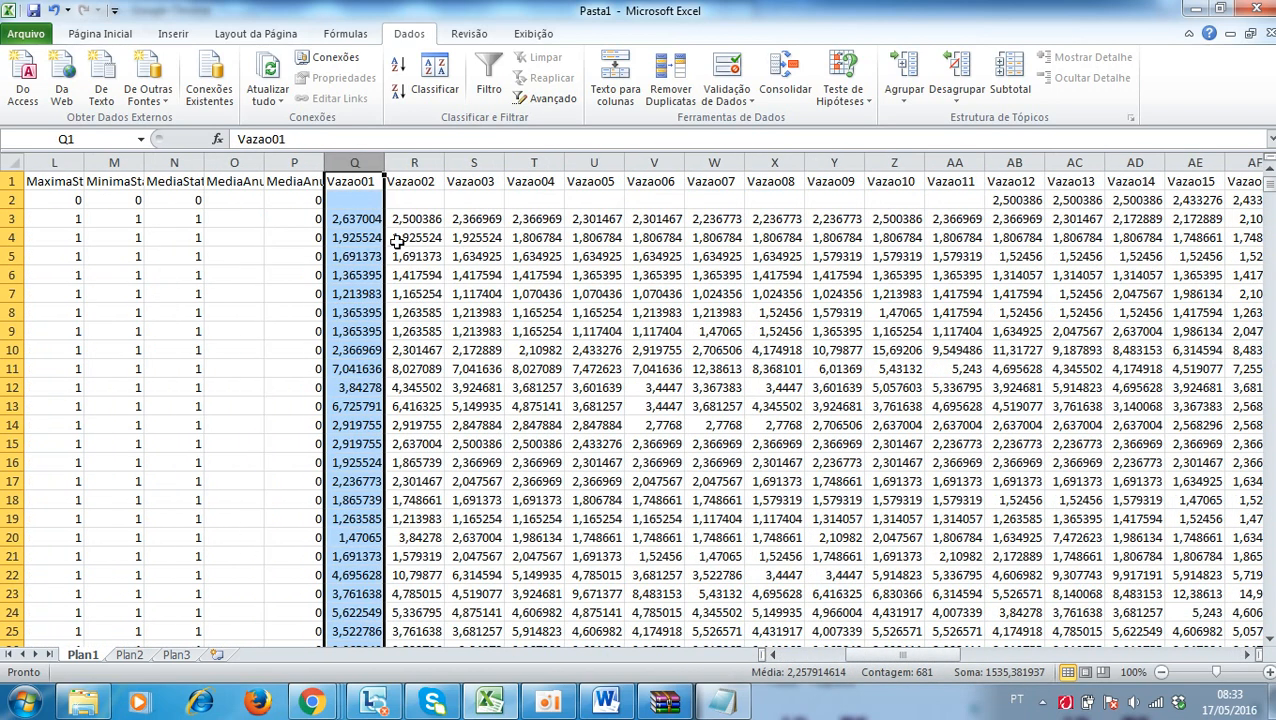
{"action": "left_click", "coordinate": [359, 205]}
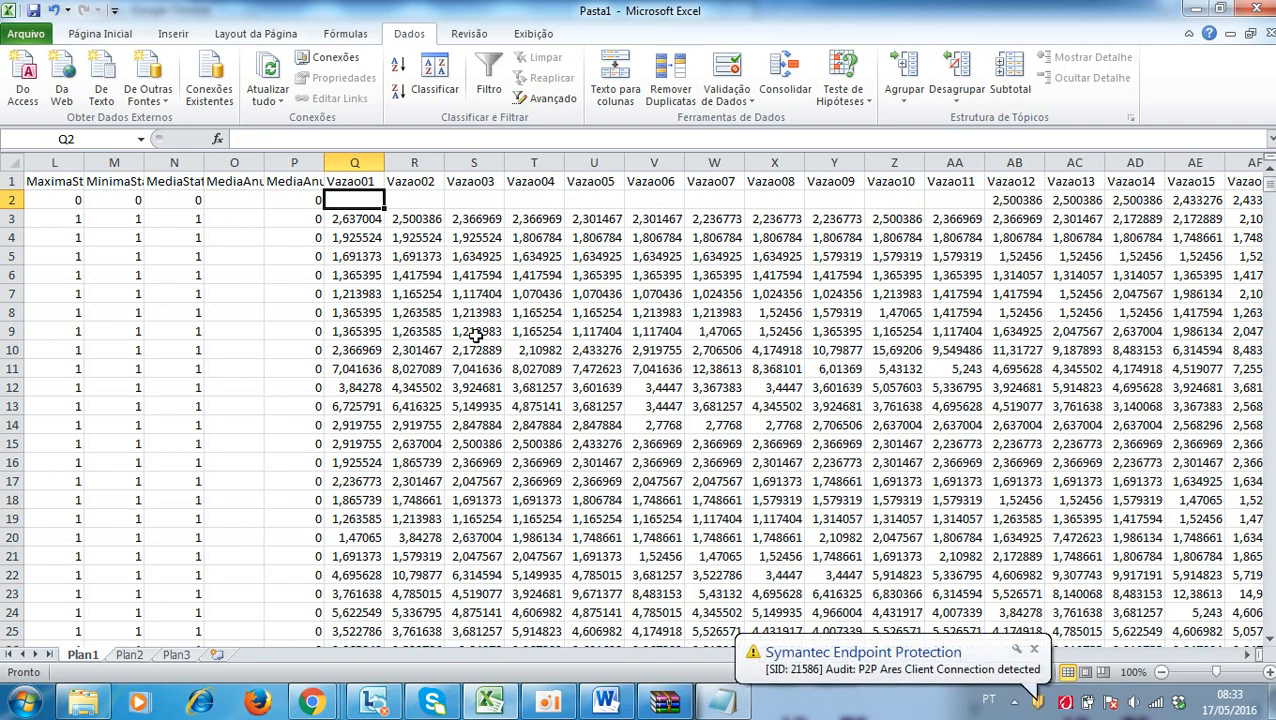
{"action": "left_click", "coordinate": [1034, 650]}
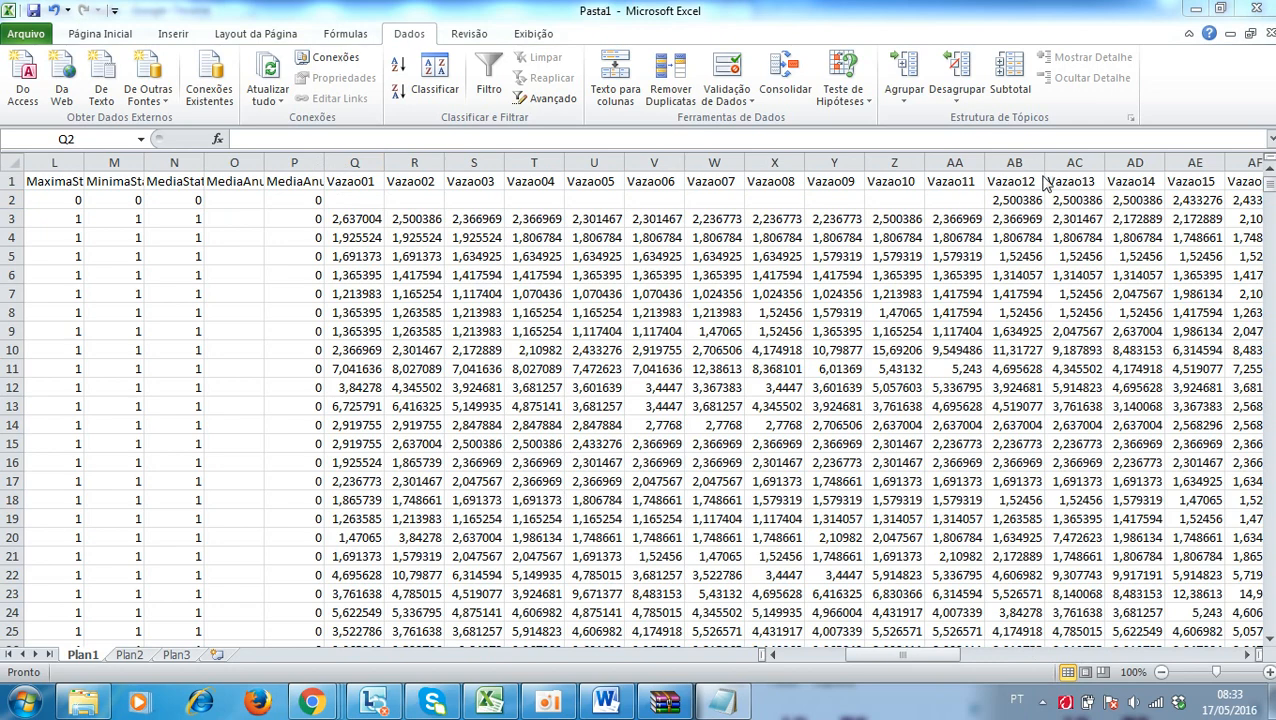
{"action": "left_click", "coordinate": [1013, 200]}
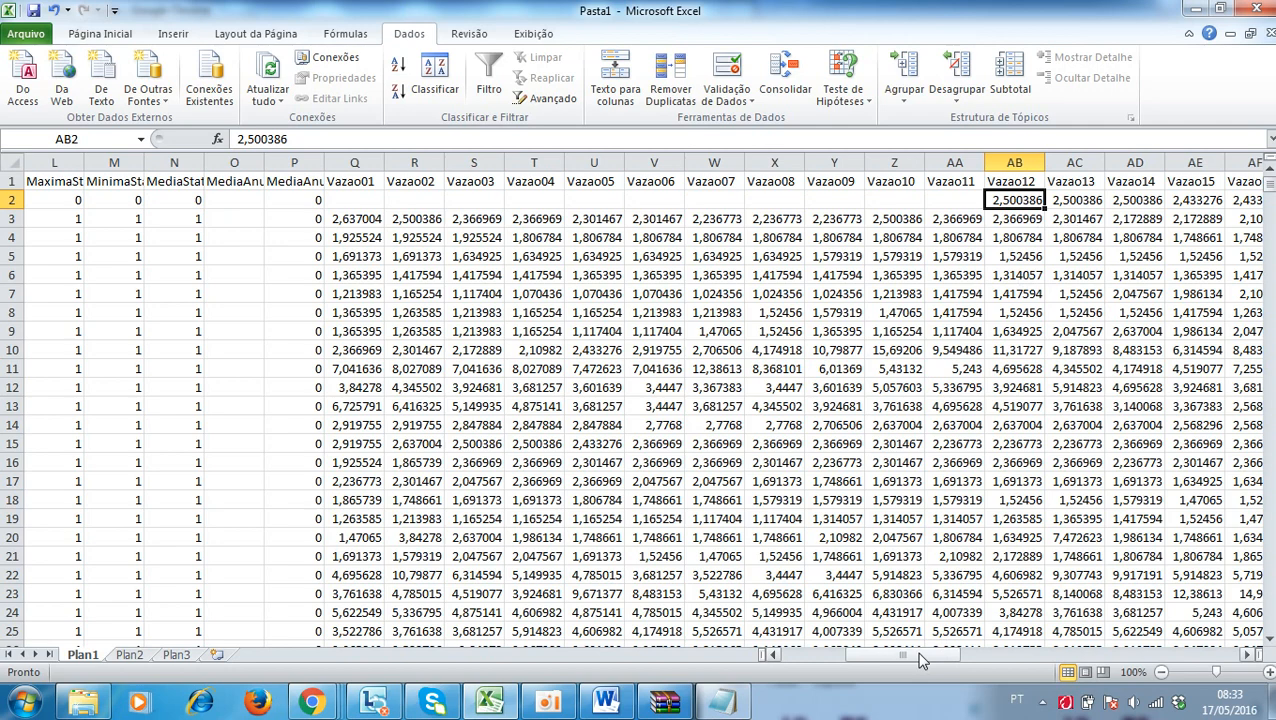
{"action": "mouse_move", "coordinate": [921, 660]}
{"action": "left_mouse_down"}
{"action": "mouse_move", "coordinate": [880, 660]}
{"action": "mouse_move", "coordinate": [915, 659]}
{"action": "left_mouse_up"}
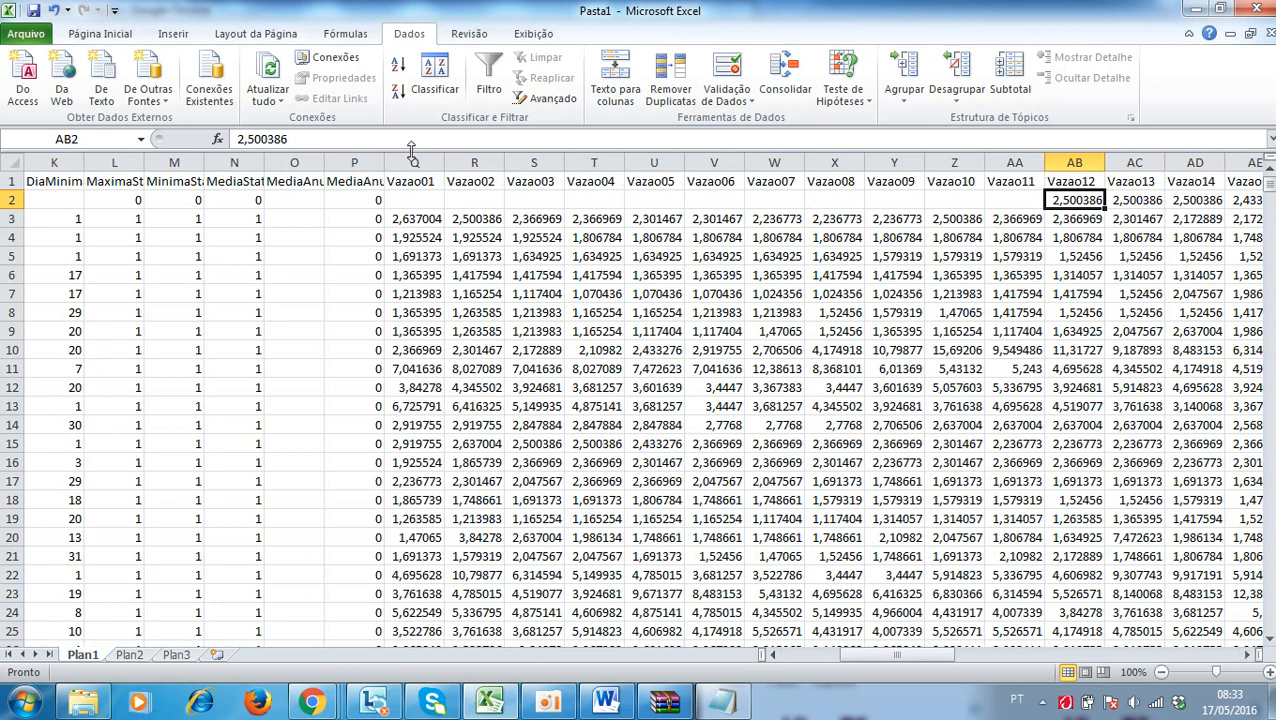
- Compare the monthly dates in the Data column with the daily flows laid out horizontally from Vazao01 onward
{"action": "left_click_drag", "start_coordinate": [414, 162], "coordinate": [1095, 162]}
{"action": "left_click_drag", "start_coordinate": [960, 655], "coordinate": [872, 661]}
{"action": "left_click_drag", "start_coordinate": [228, 181], "coordinate": [375, 181]}
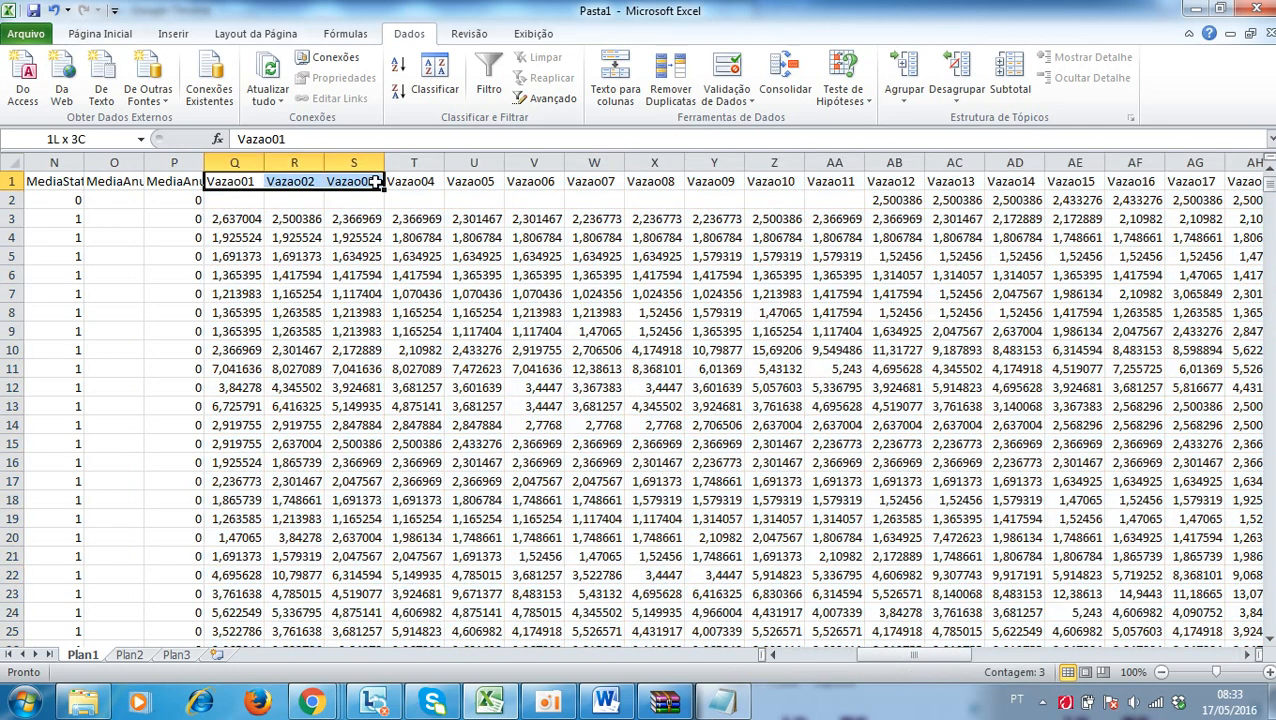
{"action": "left_click_drag", "start_coordinate": [899, 662], "coordinate": [800, 662]}
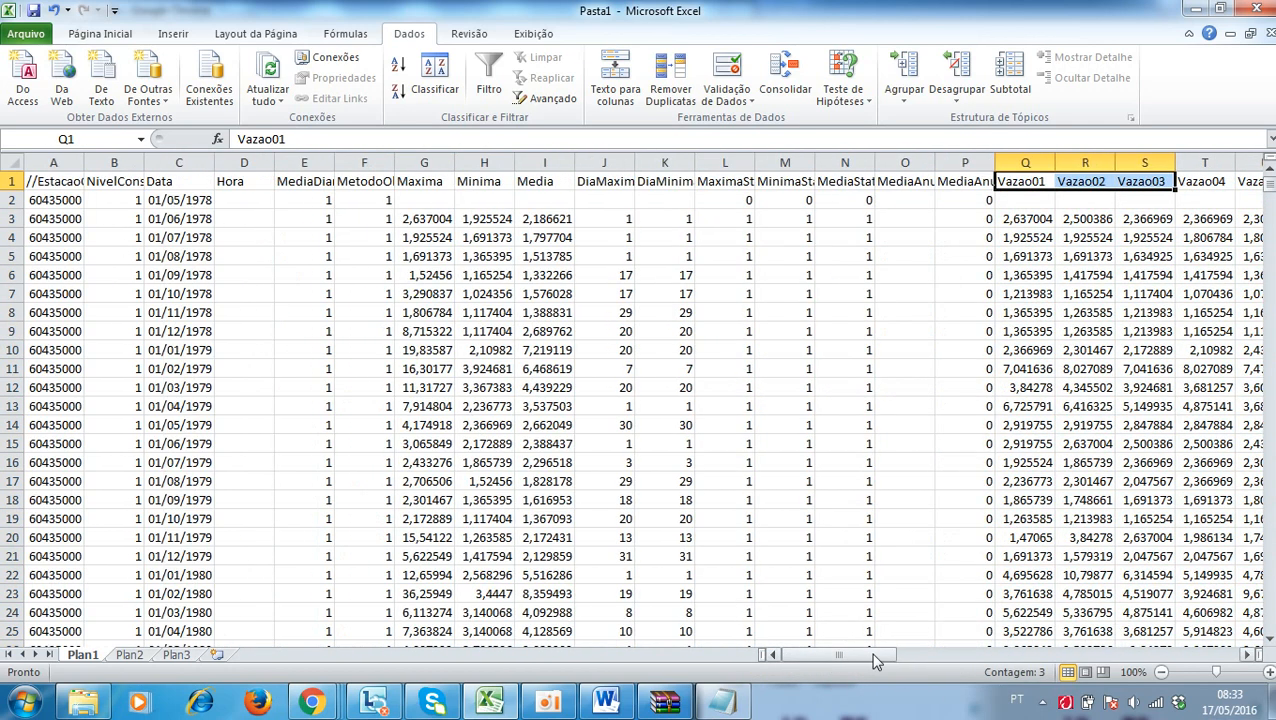
{"action": "left_click_drag", "start_coordinate": [844, 652], "coordinate": [874, 655]}
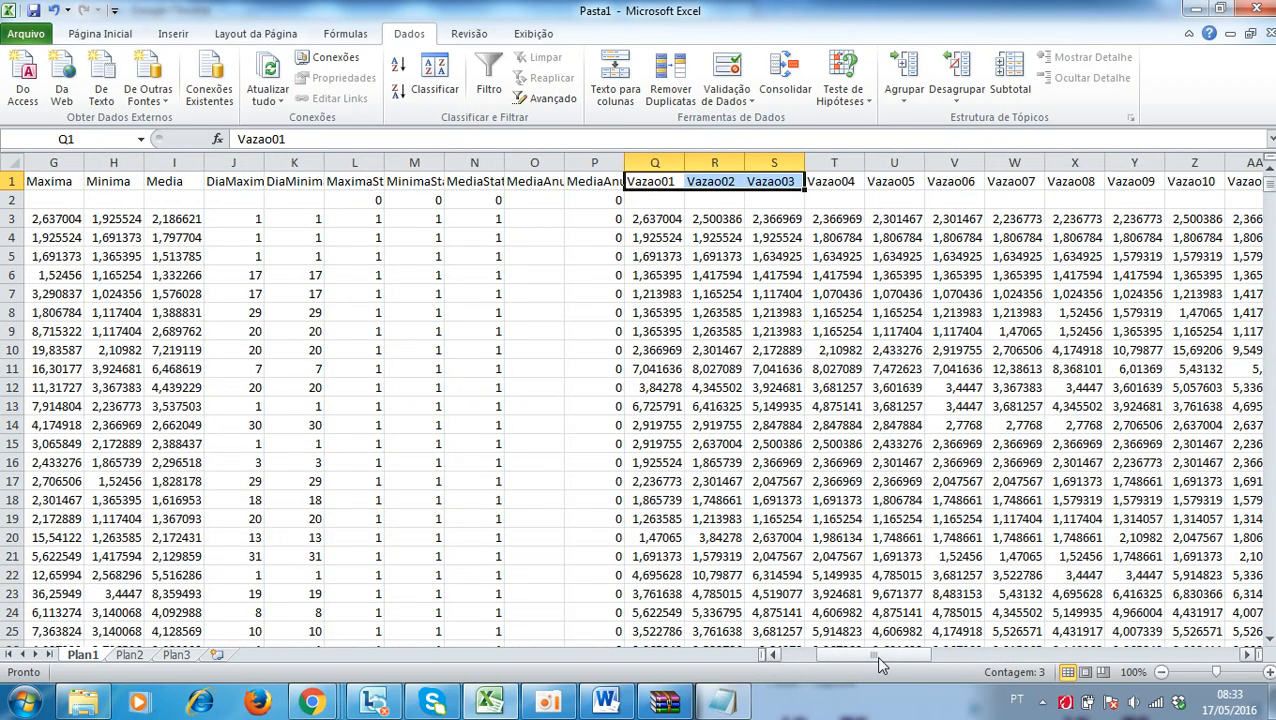
{"action": "left_click_drag", "start_coordinate": [879, 649], "coordinate": [800, 653]}
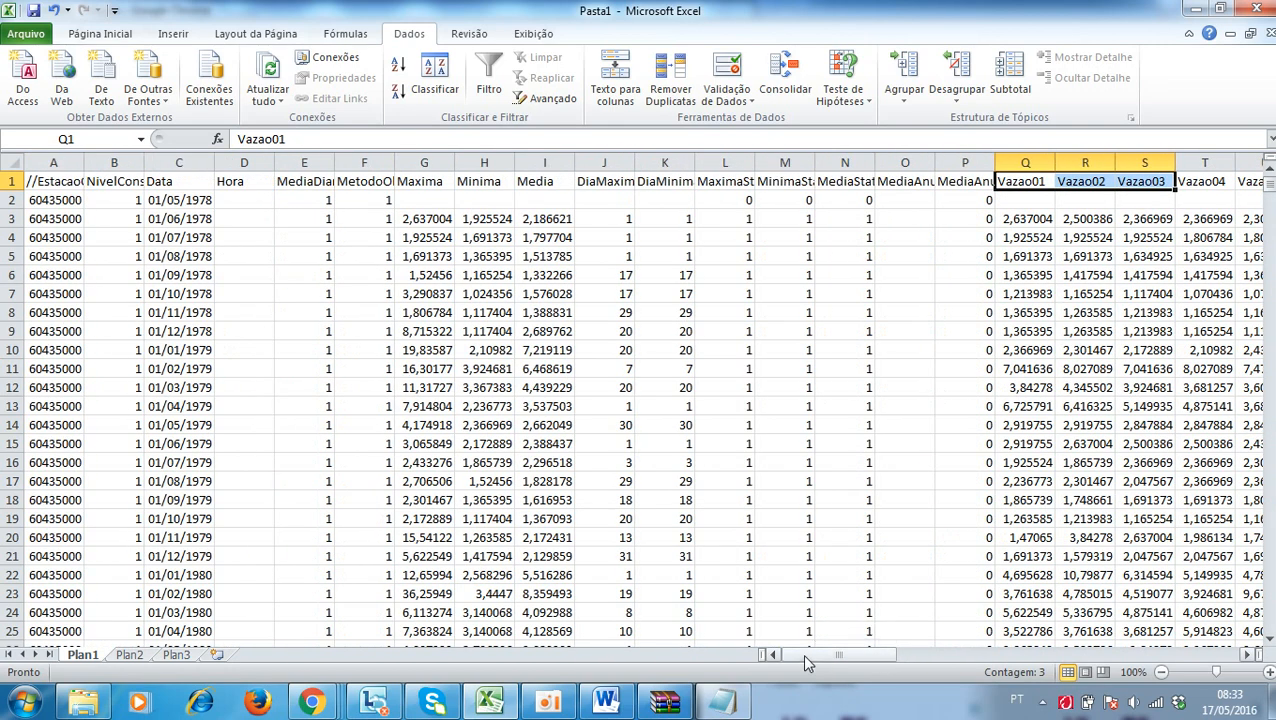
{"action": "left_click_drag", "start_coordinate": [801, 653], "coordinate": [851, 658]}
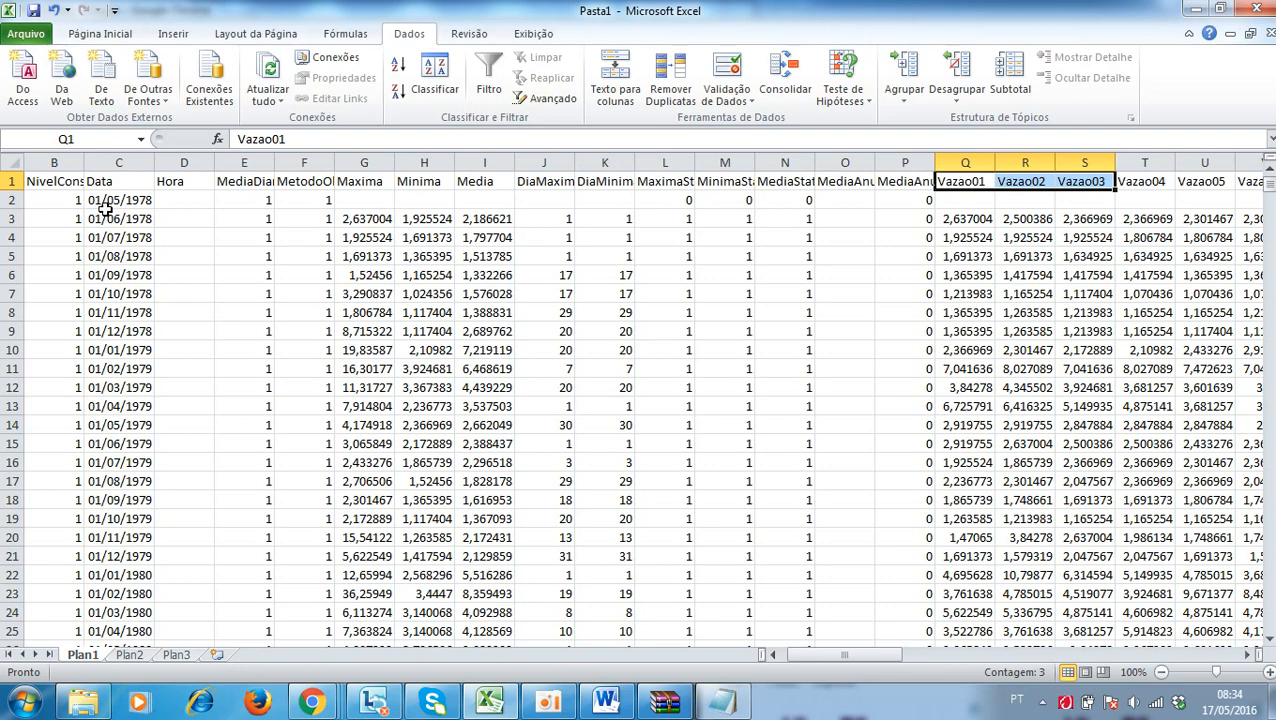
{"action": "mouse_move", "coordinate": [819, 657]}
{"action": "left_mouse_down"}
{"action": "mouse_move", "coordinate": [802, 660]}
{"action": "mouse_move", "coordinate": [838, 657]}
{"action": "left_mouse_up"}
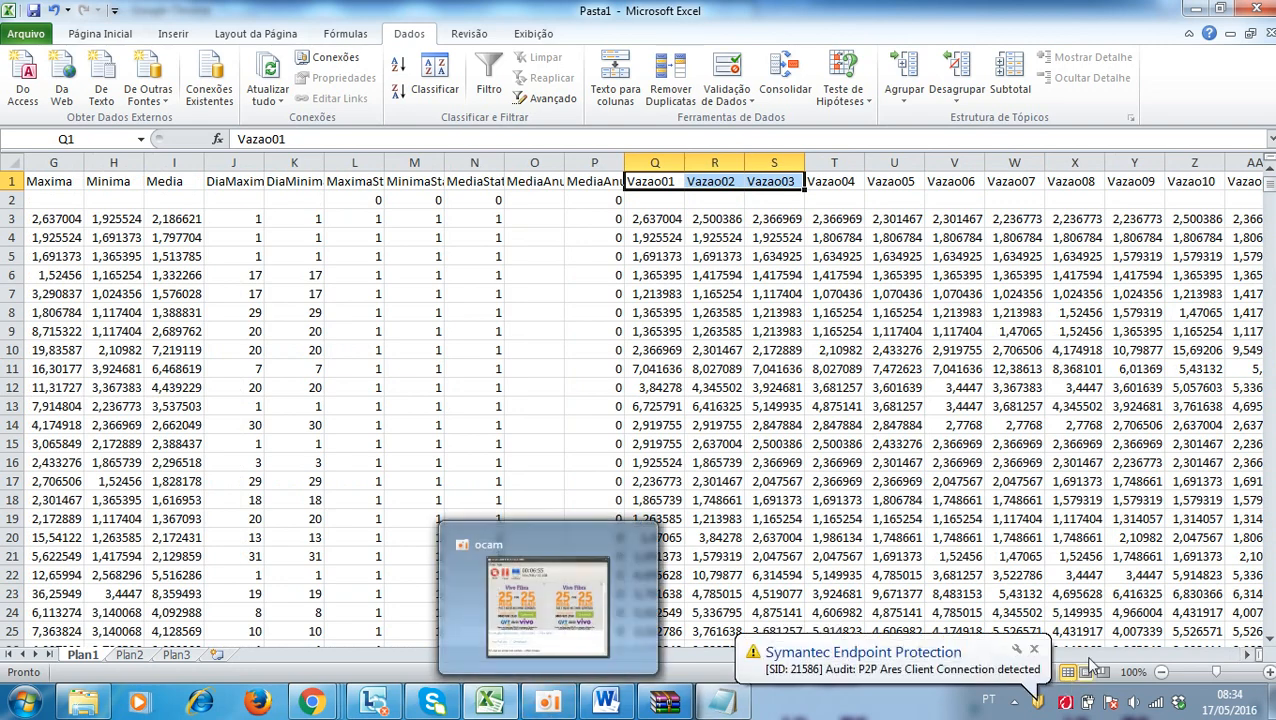
{"action": "left_click_drag", "start_coordinate": [641, 204], "coordinate": [945, 345]}
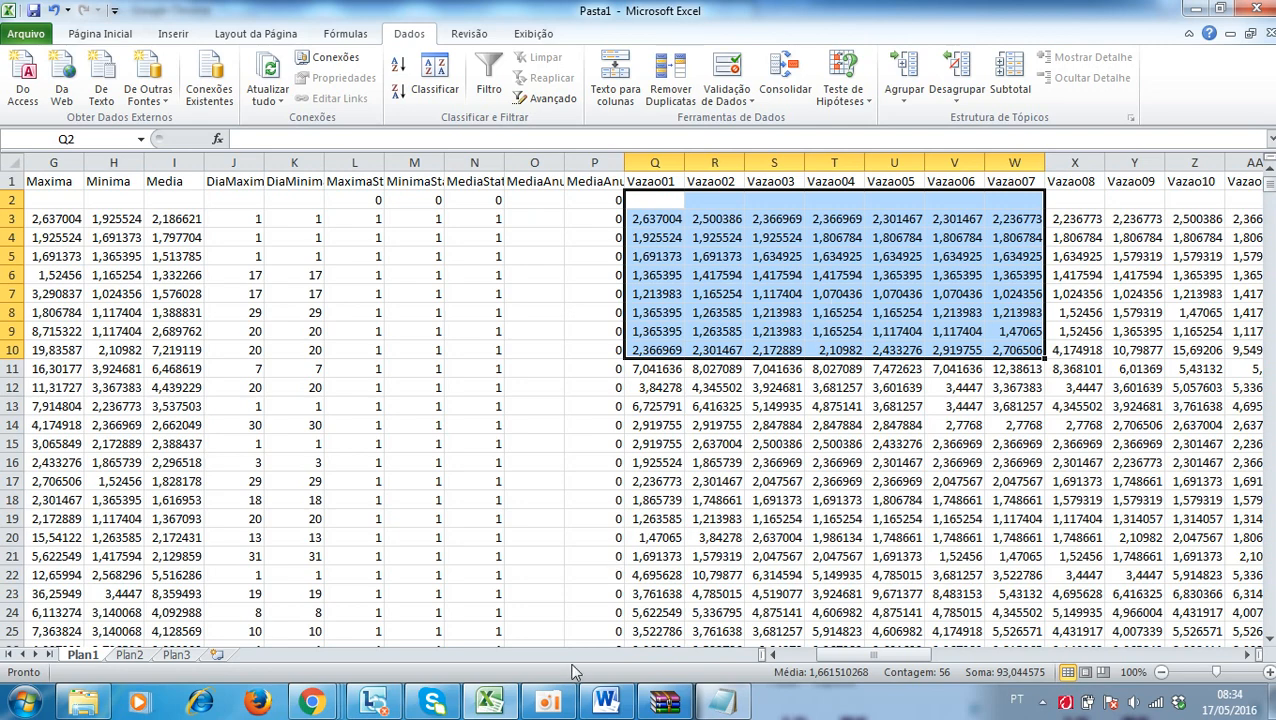
{"action": "left_click", "coordinate": [552, 705]}
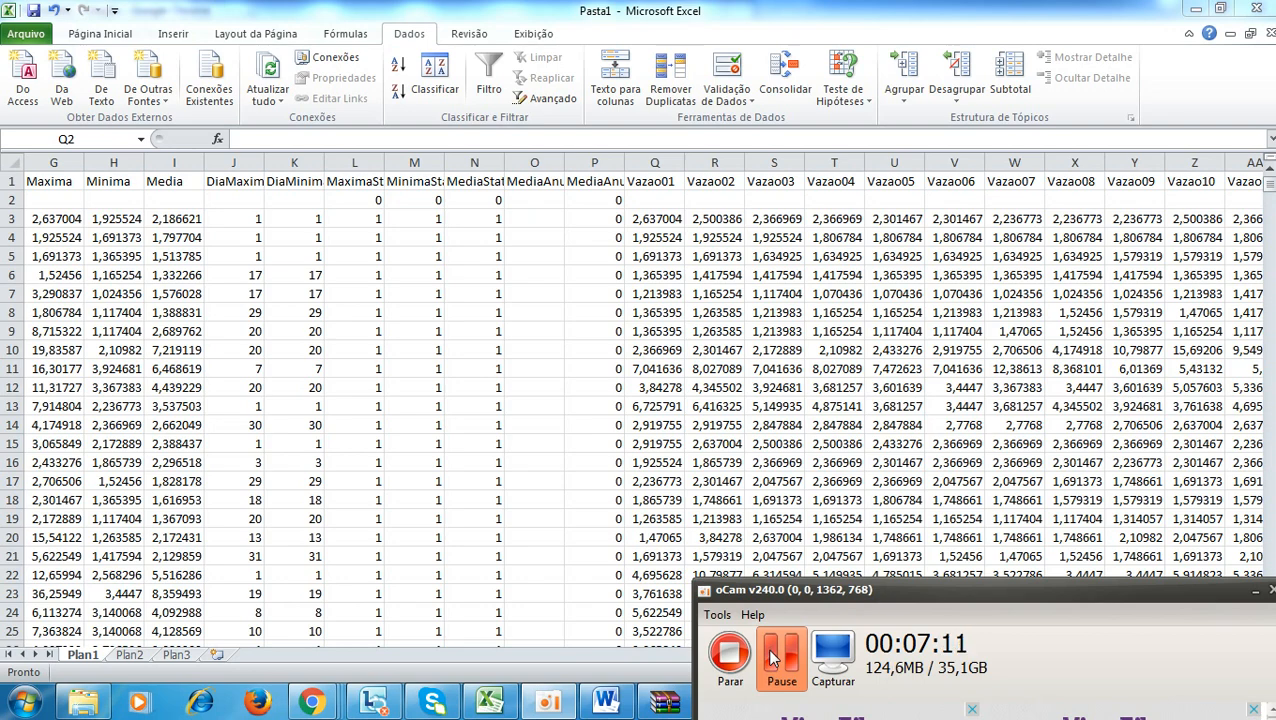
{"action": "left_click", "coordinate": [772, 656]}
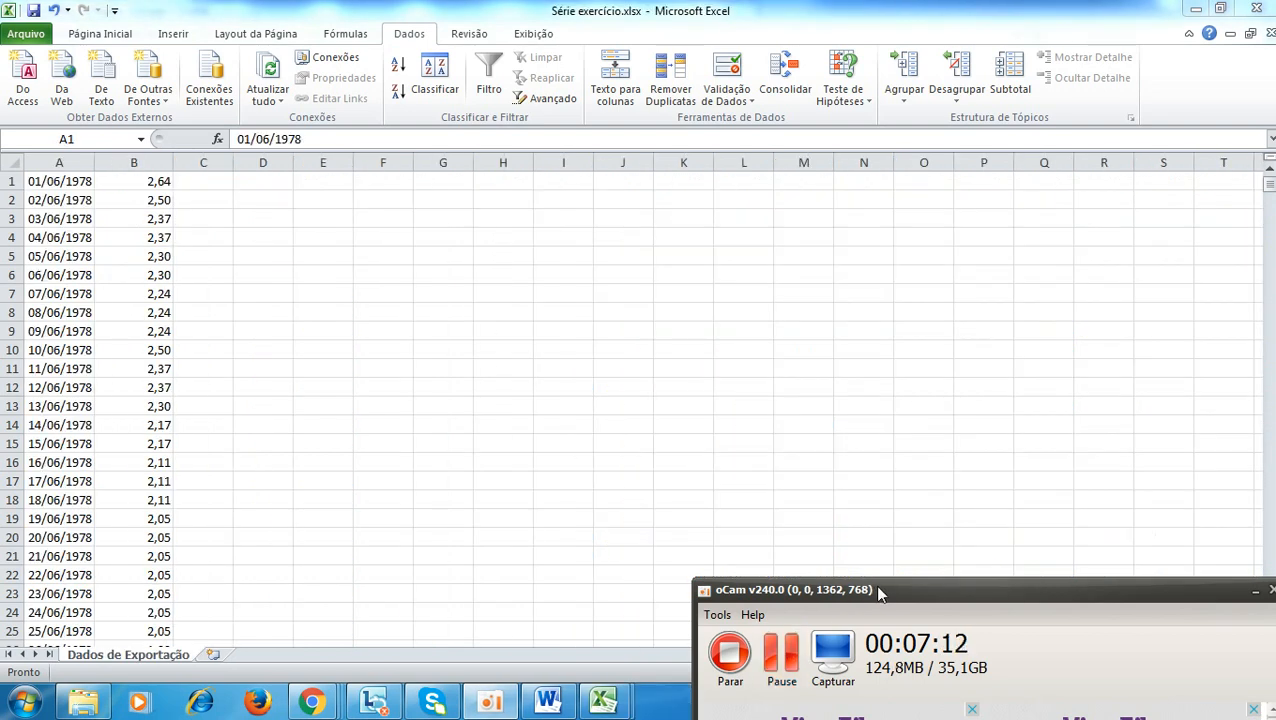
{"action": "left_click_drag", "start_coordinate": [874, 589], "coordinate": [862, 667]}
- Check the first and last records of the daily flow series in the Série exercício.xlsx workbook
{"action": "left_click", "coordinate": [332, 306]}
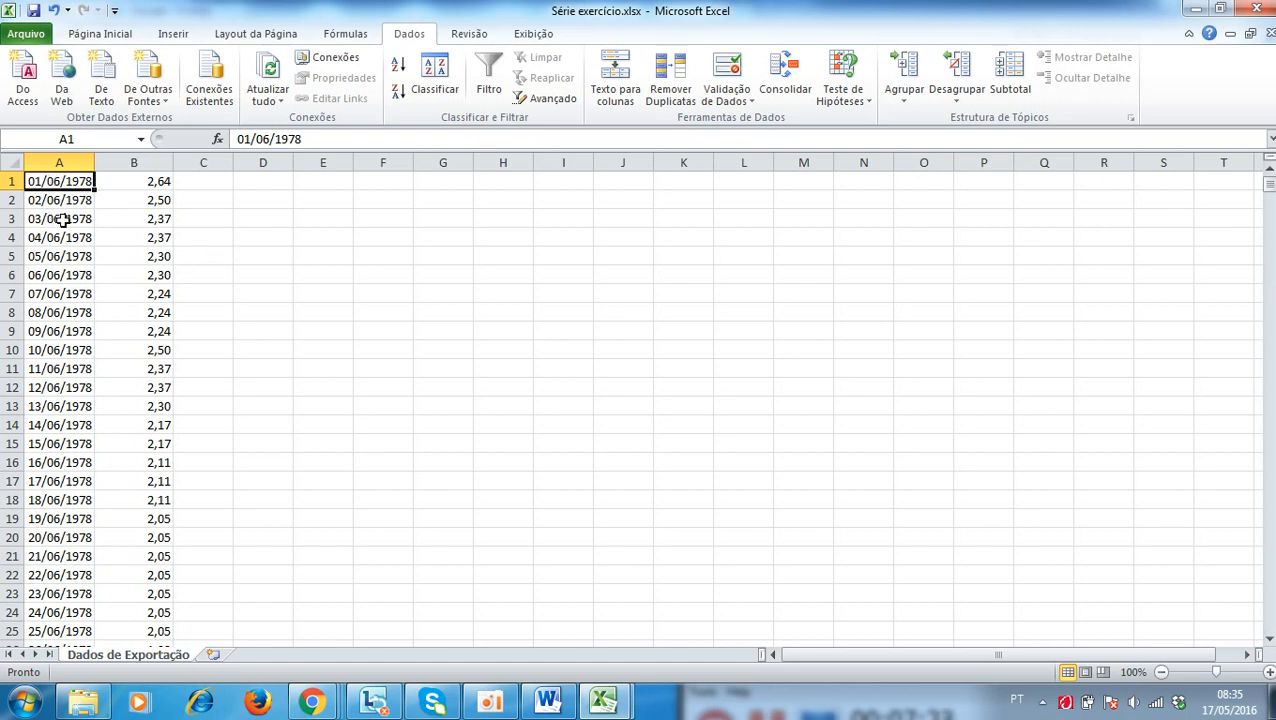
{"action": "scroll", "coordinate": [62, 220], "scroll_direction": "down", "scroll_amount": 2}
{"action": "key", "text": "ctrl+End"}
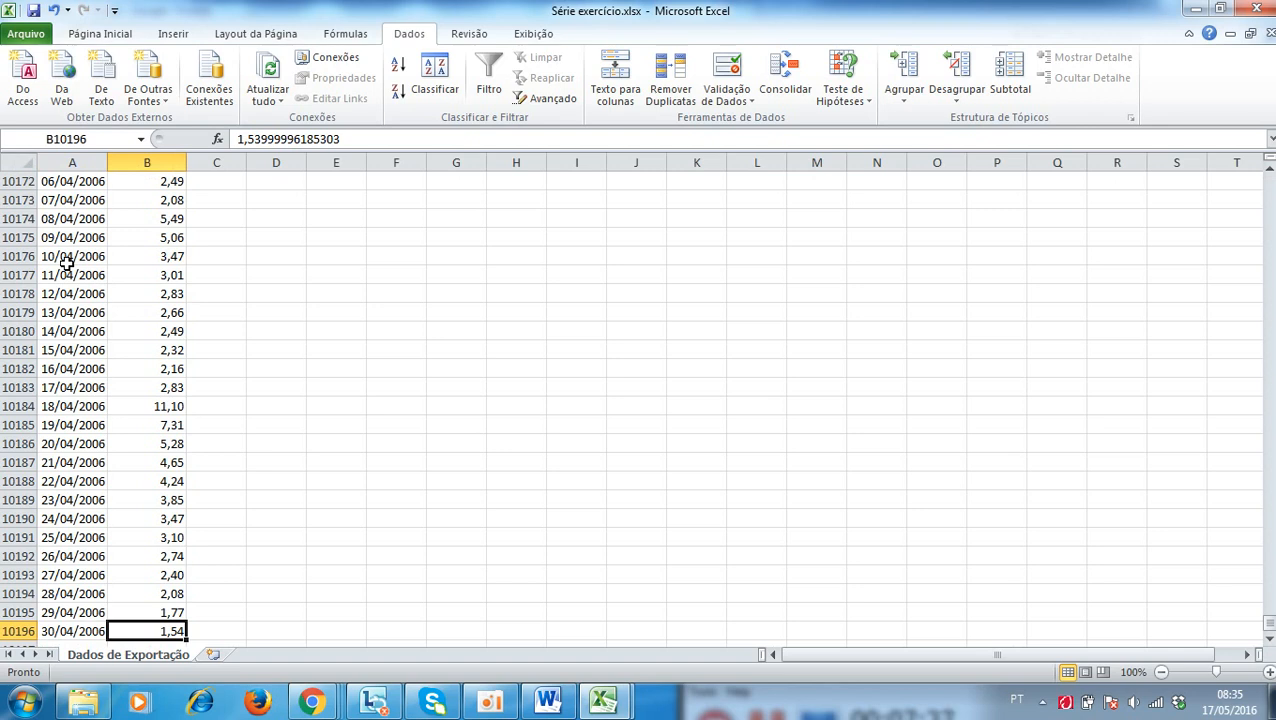
{"action": "key", "text": "ctrl+Home"}
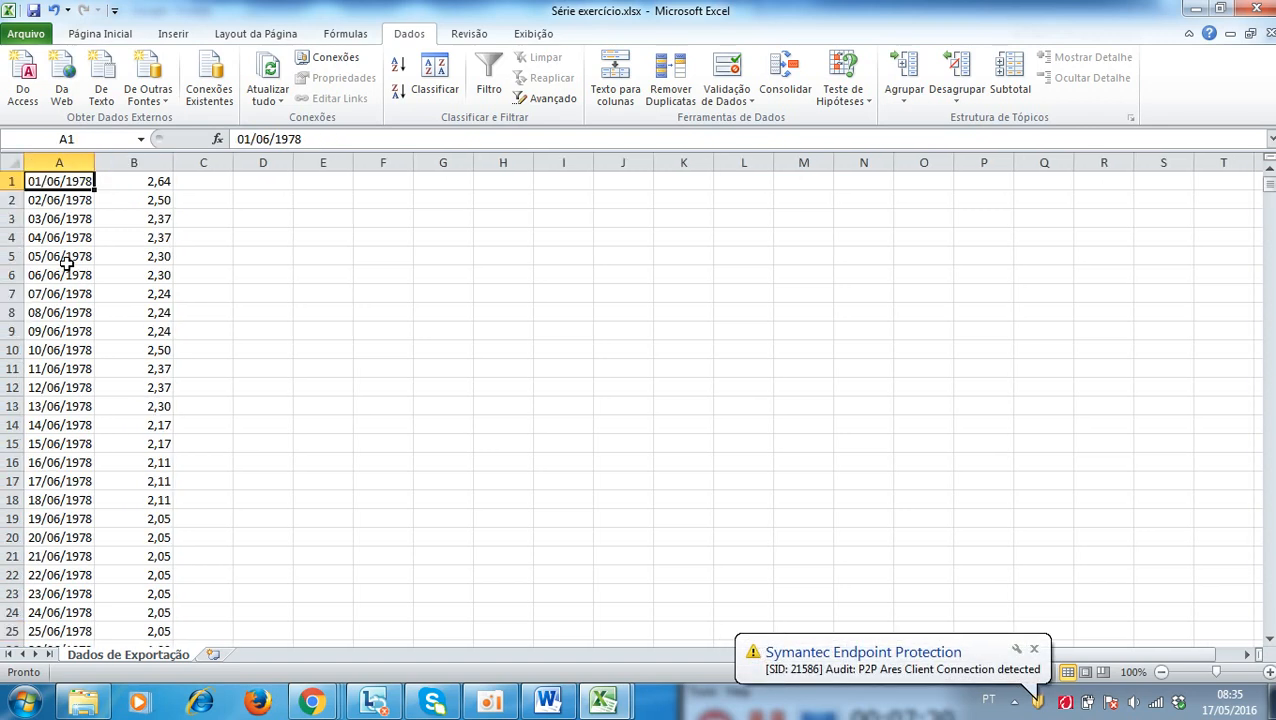
{"action": "left_click", "coordinate": [1035, 650]}
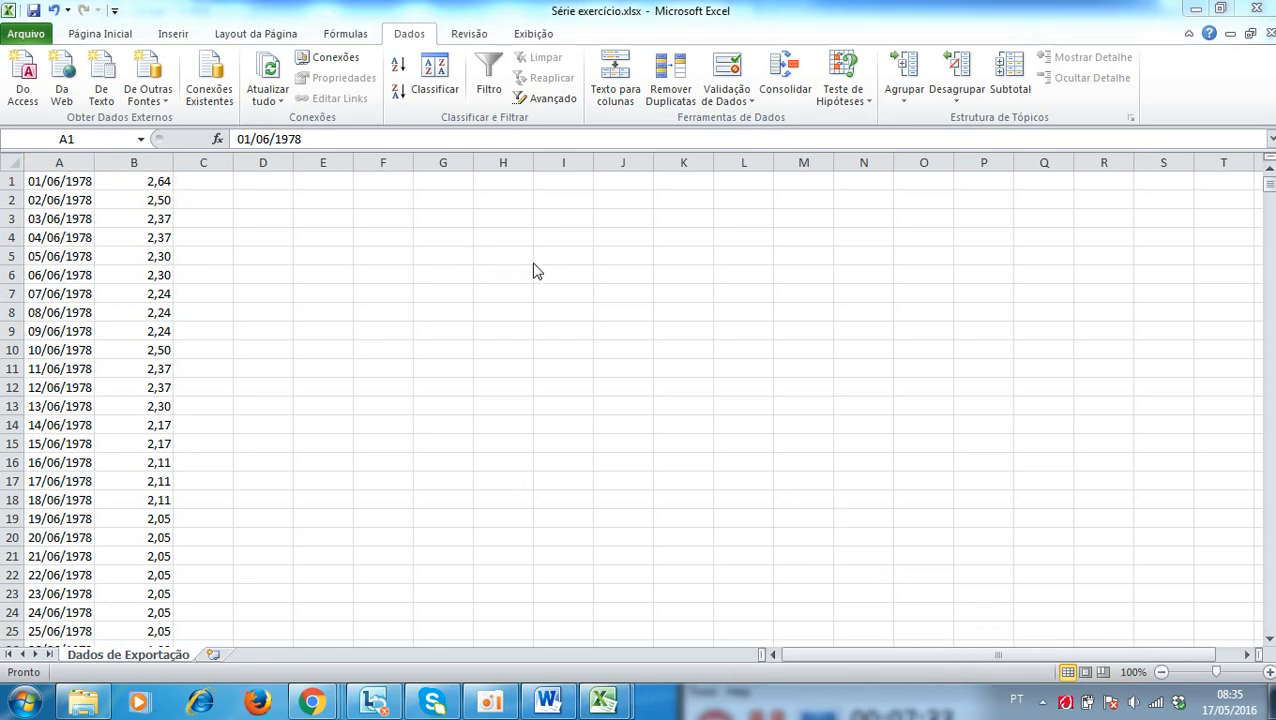
- Insert a basic 2D line chart from all the dates and flows in columns A and B, starting at A1
{"action": "left_click", "coordinate": [62, 181]}
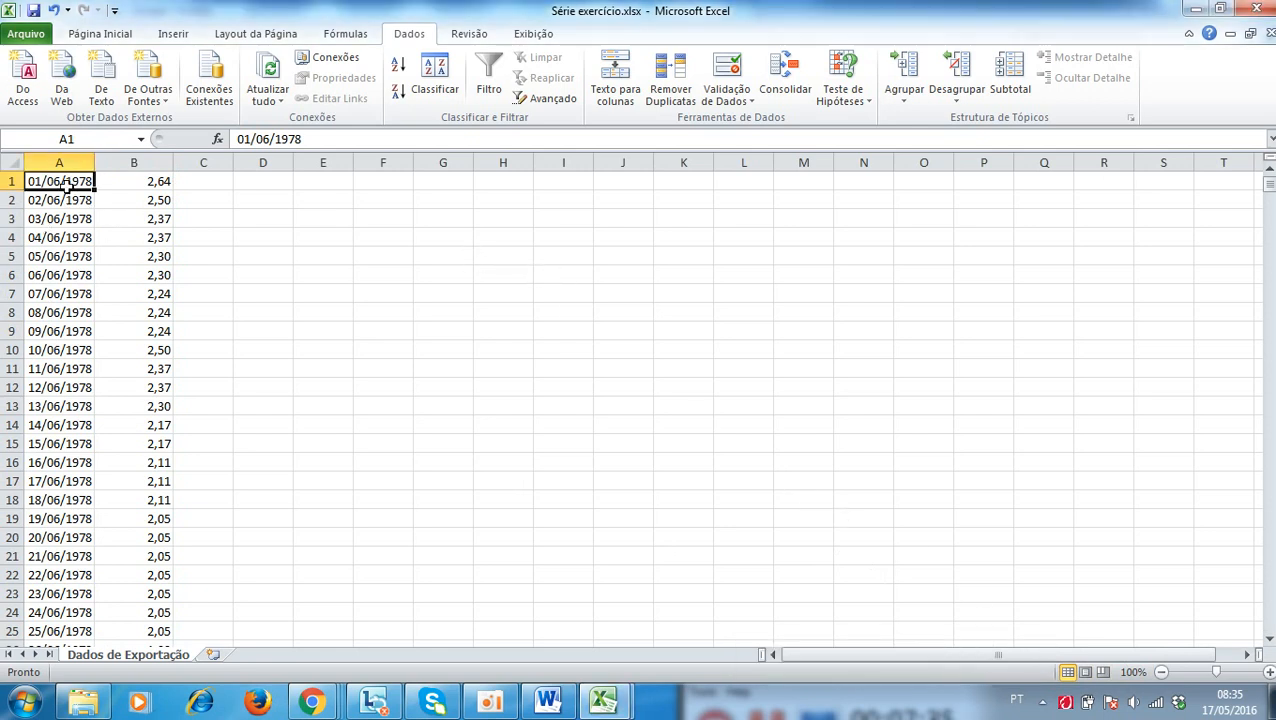
{"action": "key", "text": "ctrl+shift+End"}
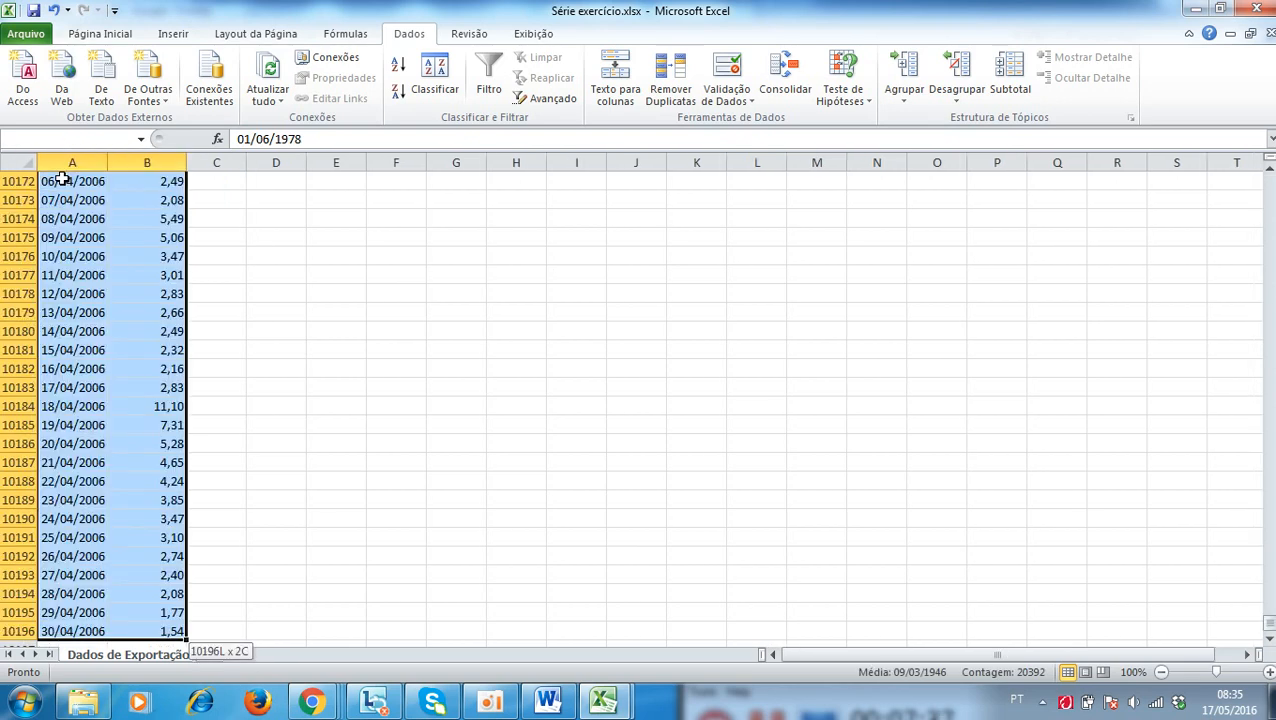
{"action": "left_click", "coordinate": [172, 34]}
{"action": "left_click", "coordinate": [411, 92]}
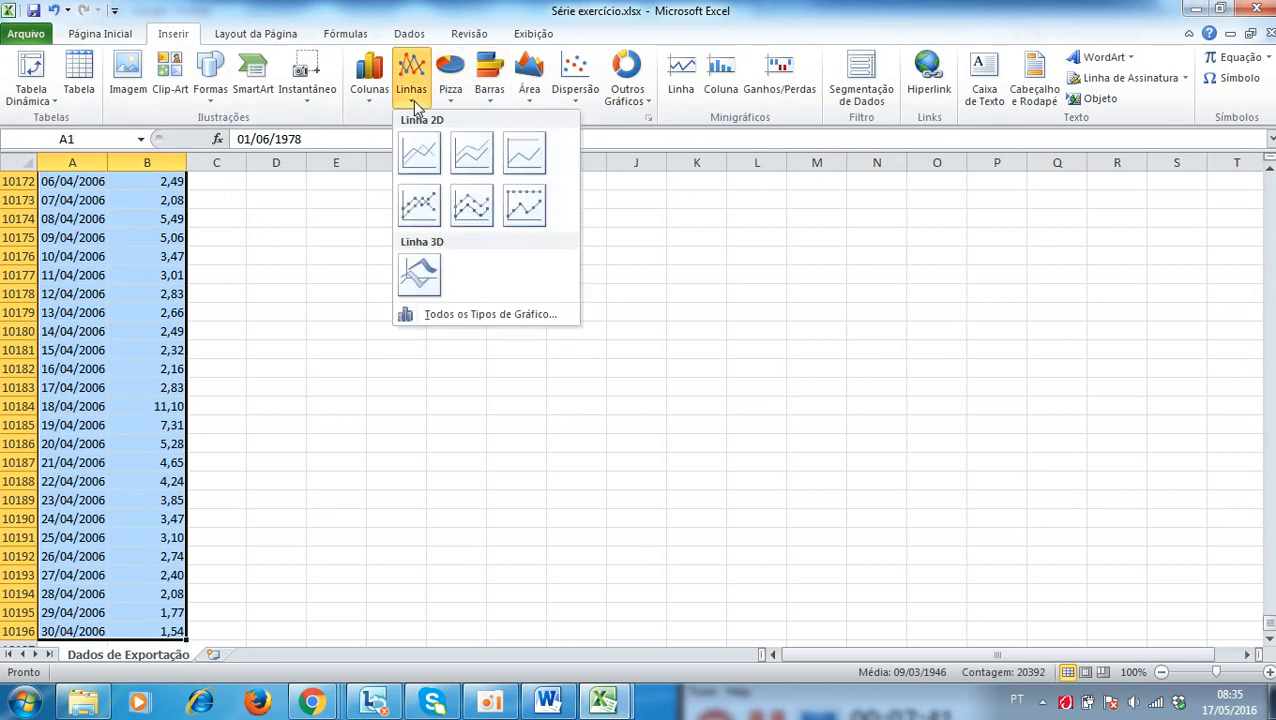
{"action": "left_click", "coordinate": [415, 148]}
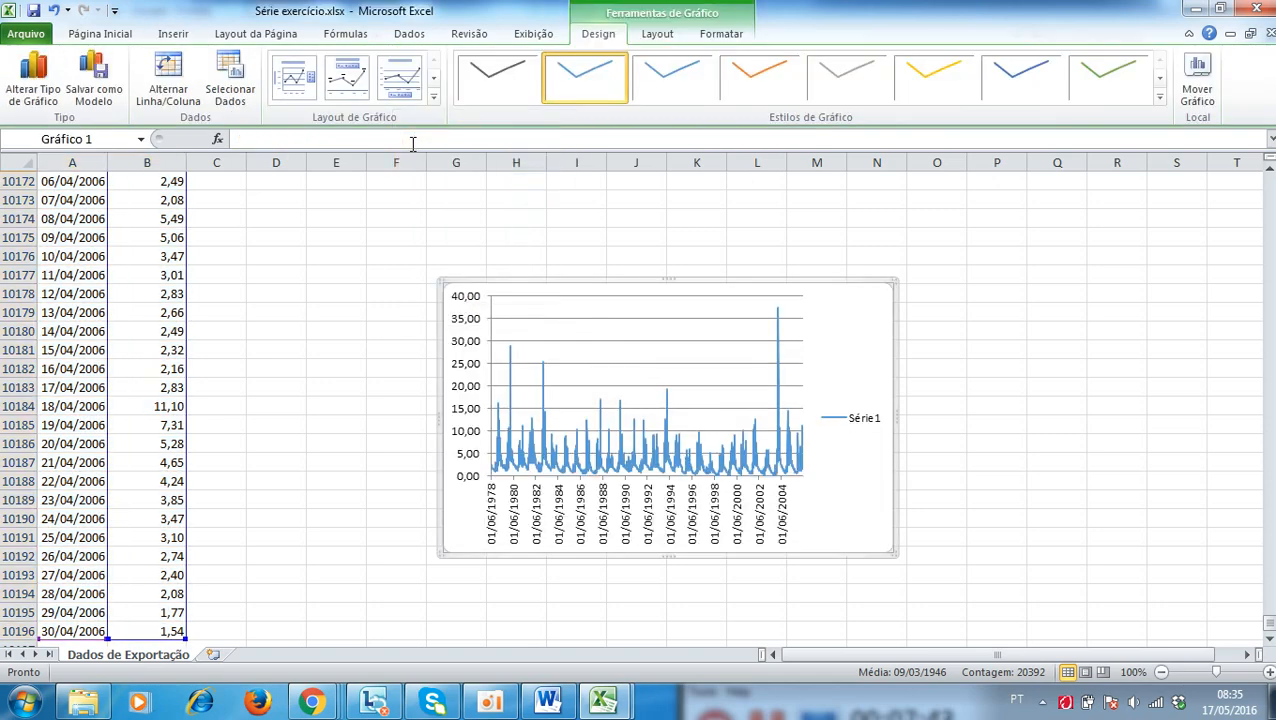
- Move the line chart to a new sheet named Gráf1 and delete its legend
{"action": "right_click", "coordinate": [848, 341]}
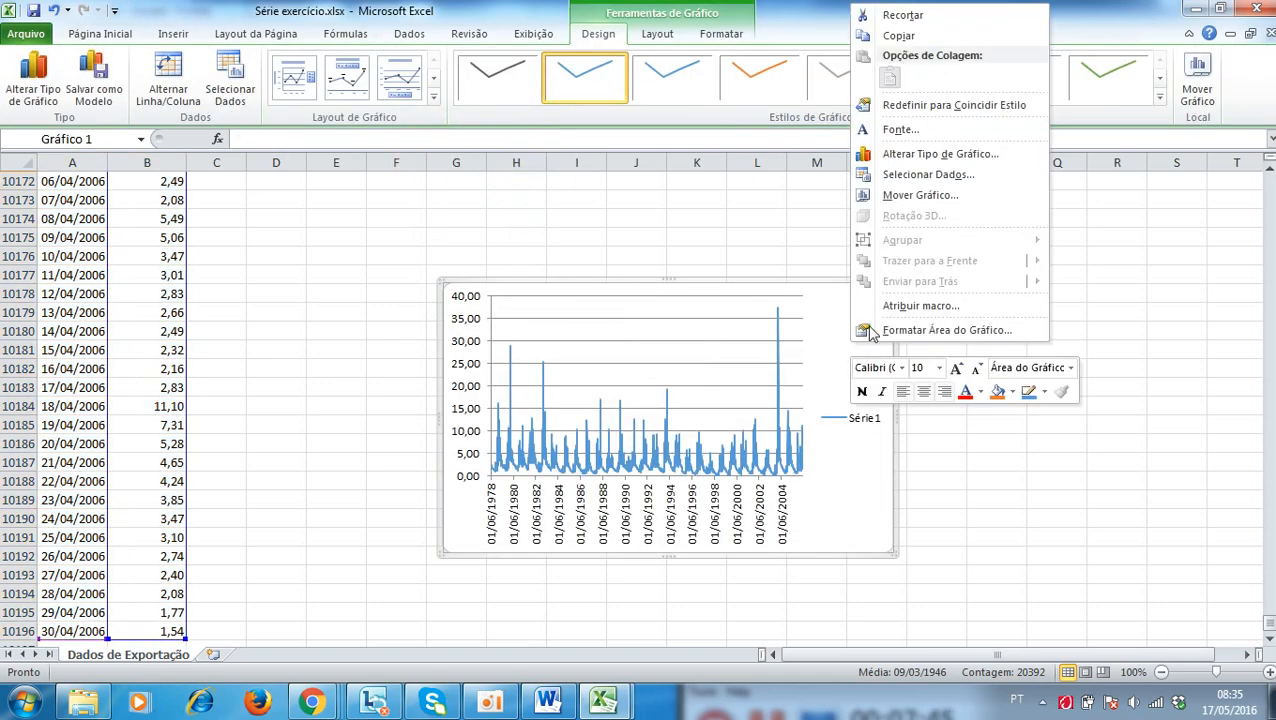
{"action": "left_click", "coordinate": [893, 196]}
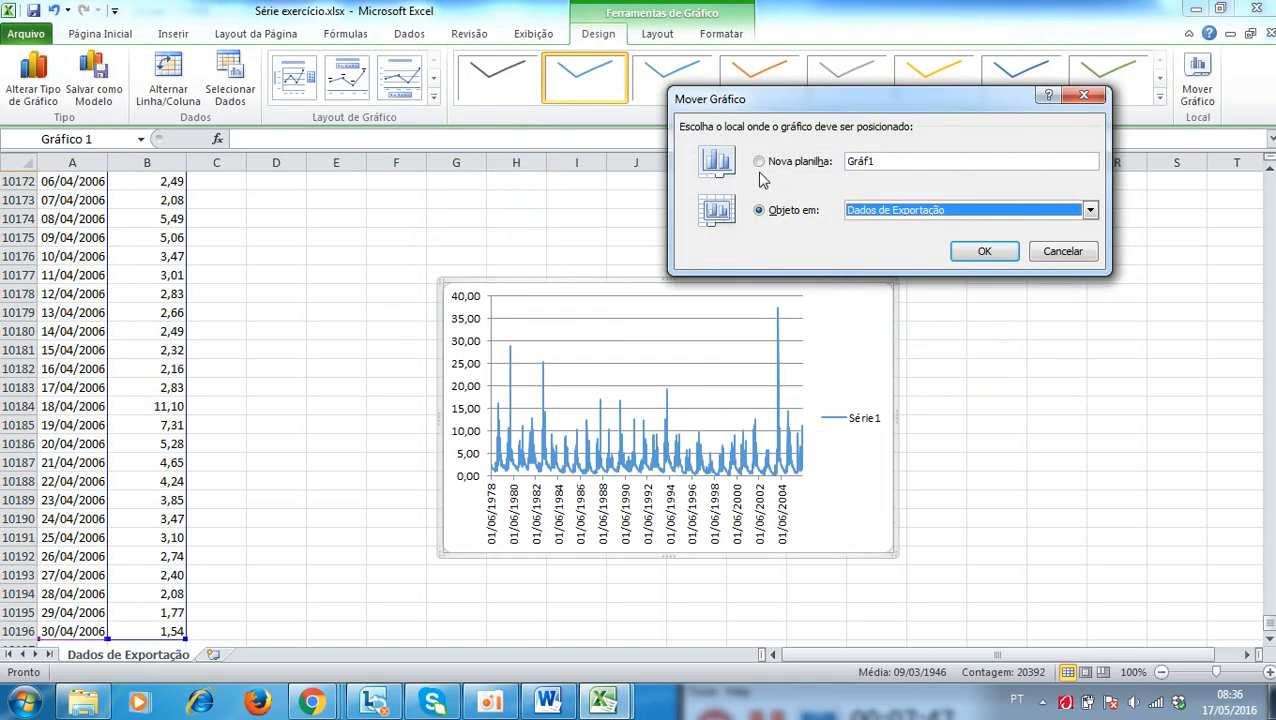
{"action": "left_click", "coordinate": [805, 162]}
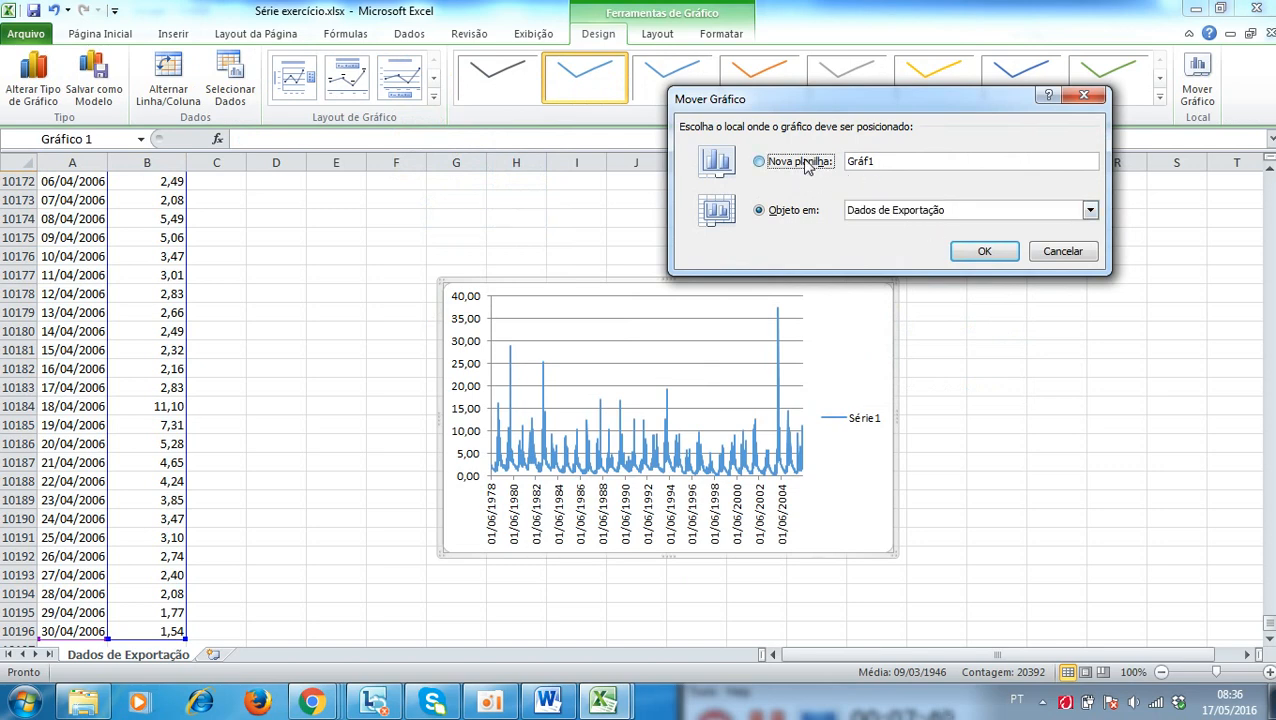
{"action": "left_click", "coordinate": [981, 262]}
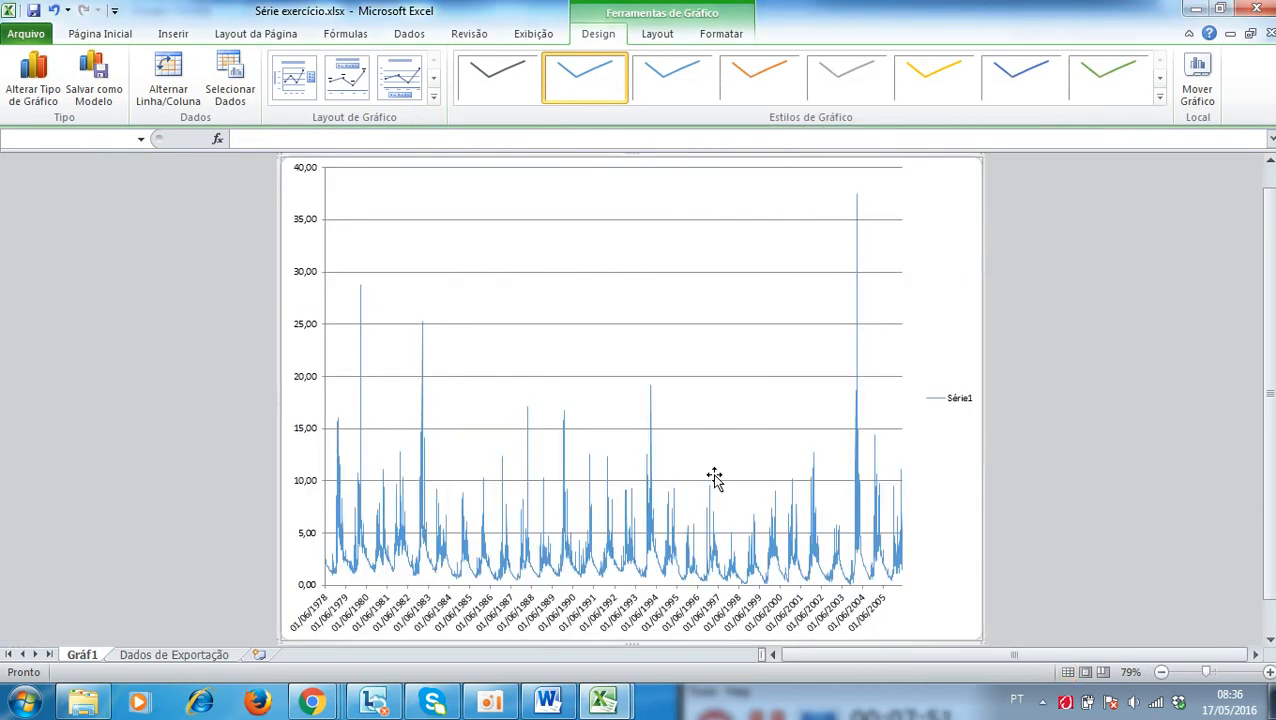
{"action": "left_click", "coordinate": [948, 400]}
{"action": "key", "text": "Delete"}
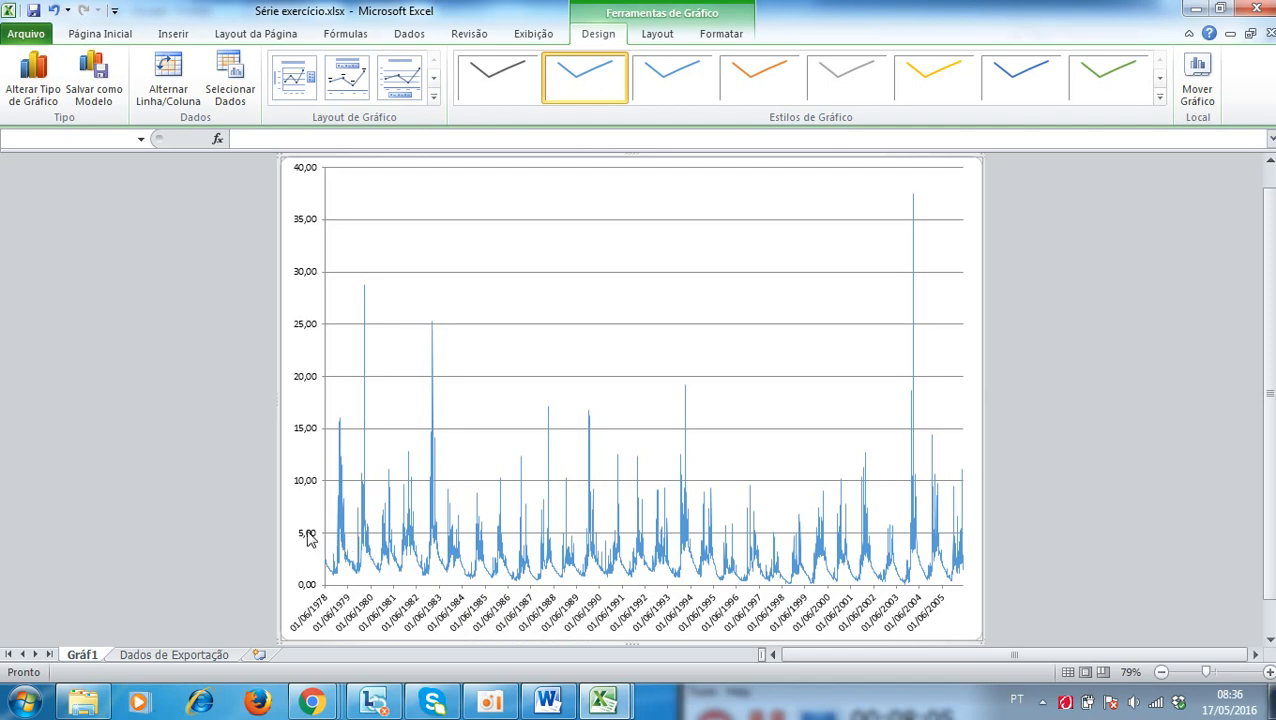
- Set the maximum of the chart's vertical axis to a fixed value of 10
{"action": "right_click", "coordinate": [307, 487]}
{"action": "left_click", "coordinate": [345, 471]}
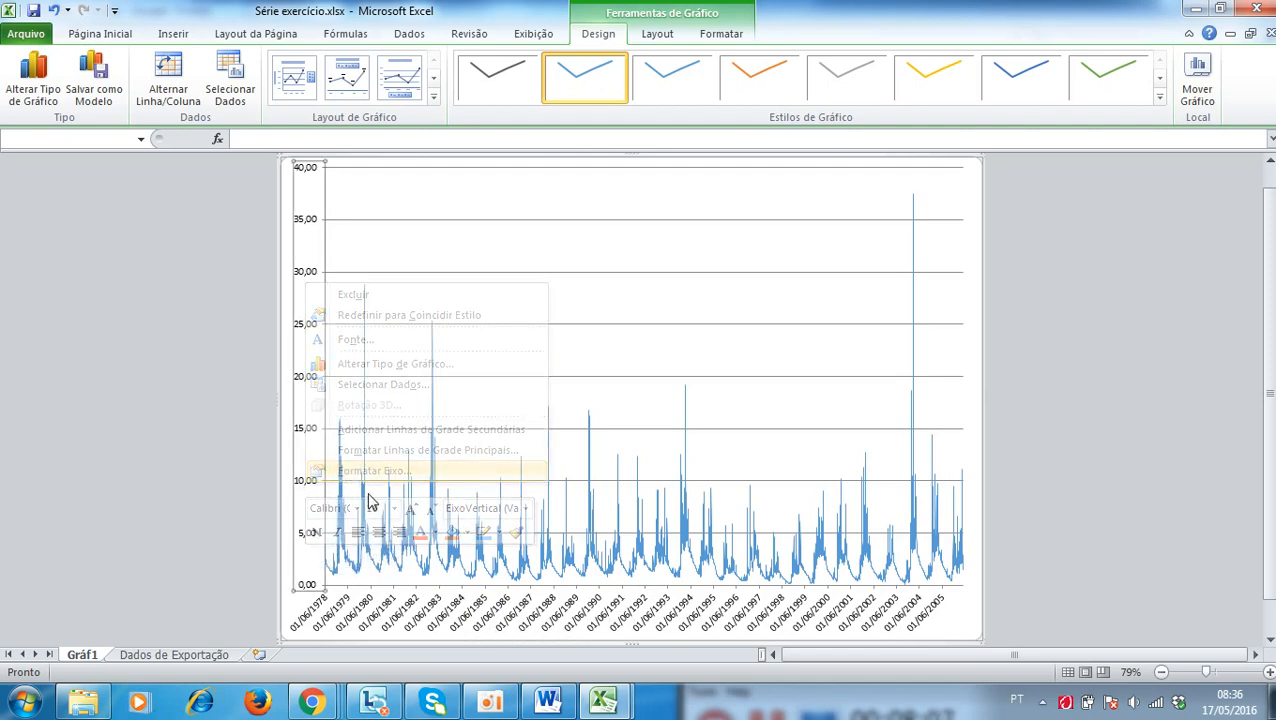
{"action": "left_click_drag", "start_coordinate": [598, 108], "coordinate": [766, 120]}
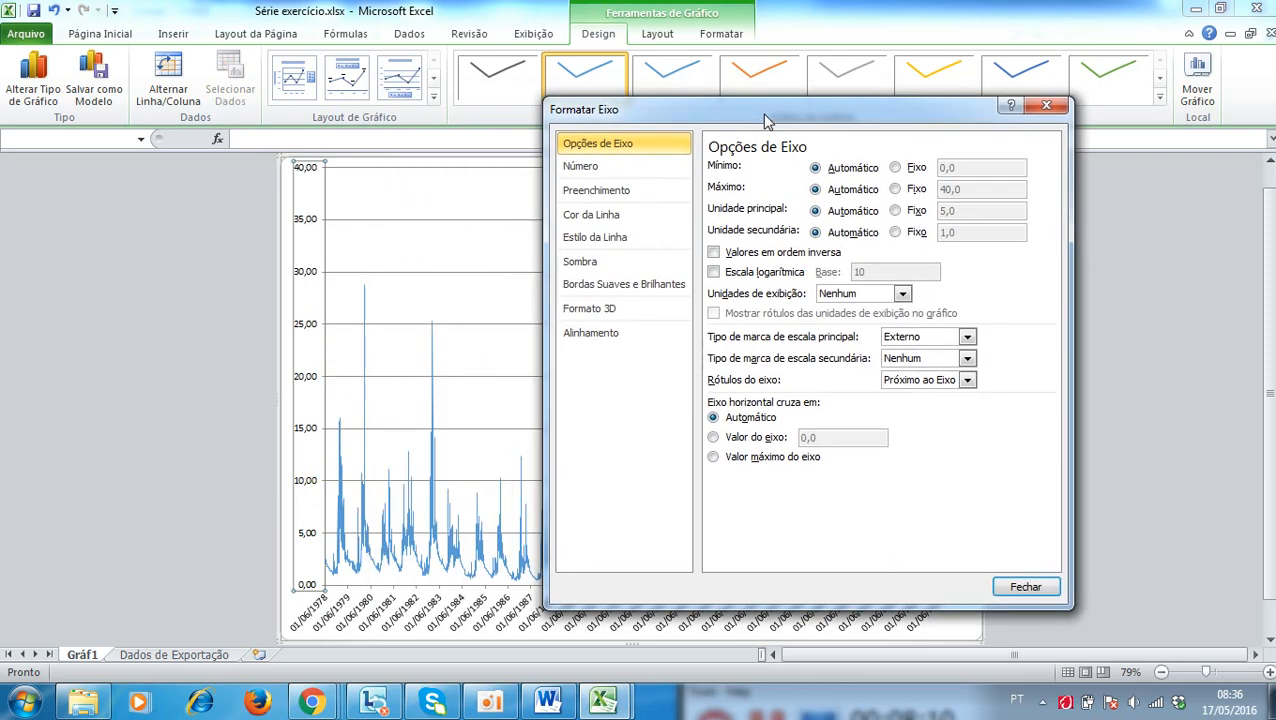
{"action": "left_click", "coordinate": [894, 189]}
{"action": "left_click", "coordinate": [909, 192]}
{"action": "type", "text": "10"}
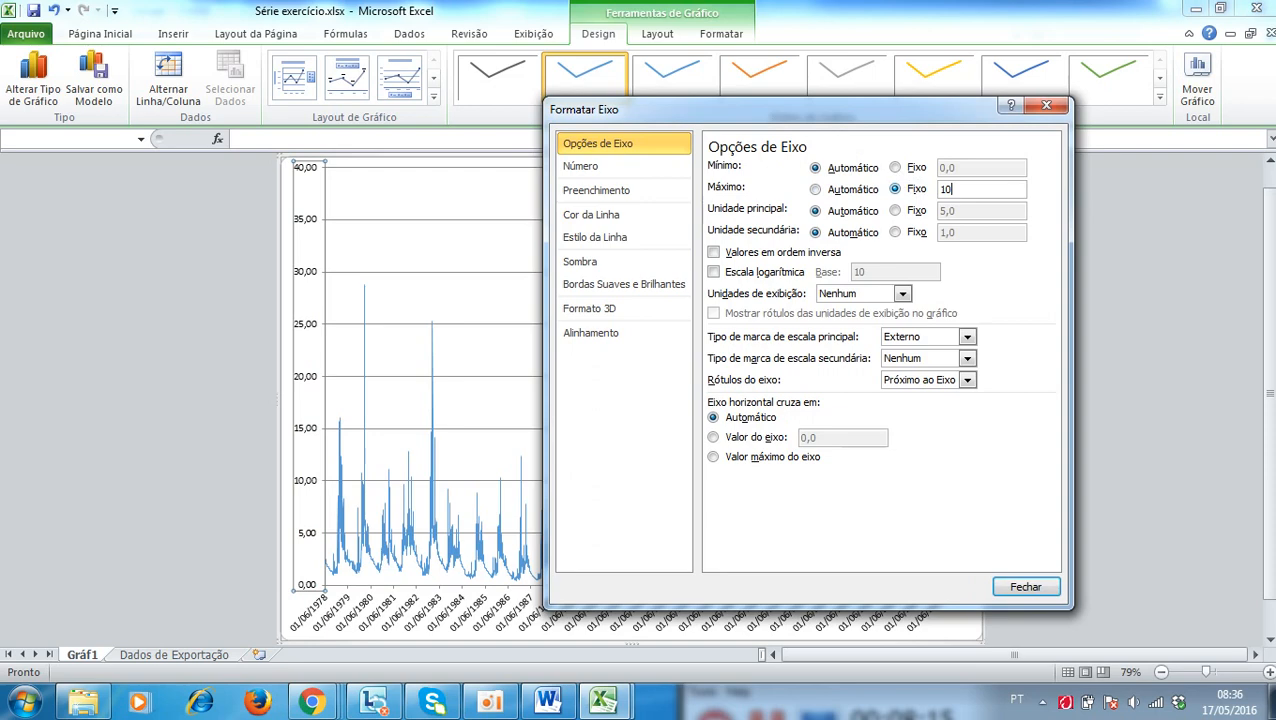
{"action": "left_click", "coordinate": [1022, 588]}
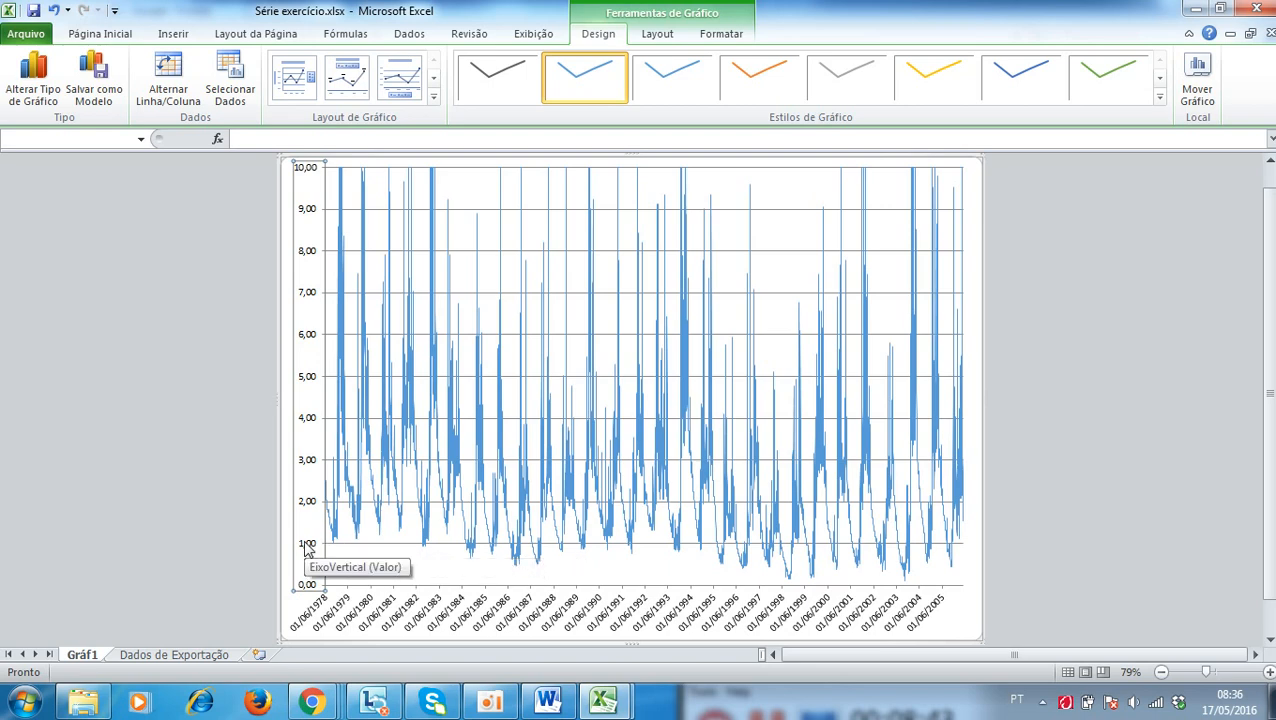
- Add a rotated title to the chart's vertical axis with the text "Vazão (m³/s)"
{"action": "left_click", "coordinate": [655, 36]}
{"action": "left_click", "coordinate": [390, 75]}
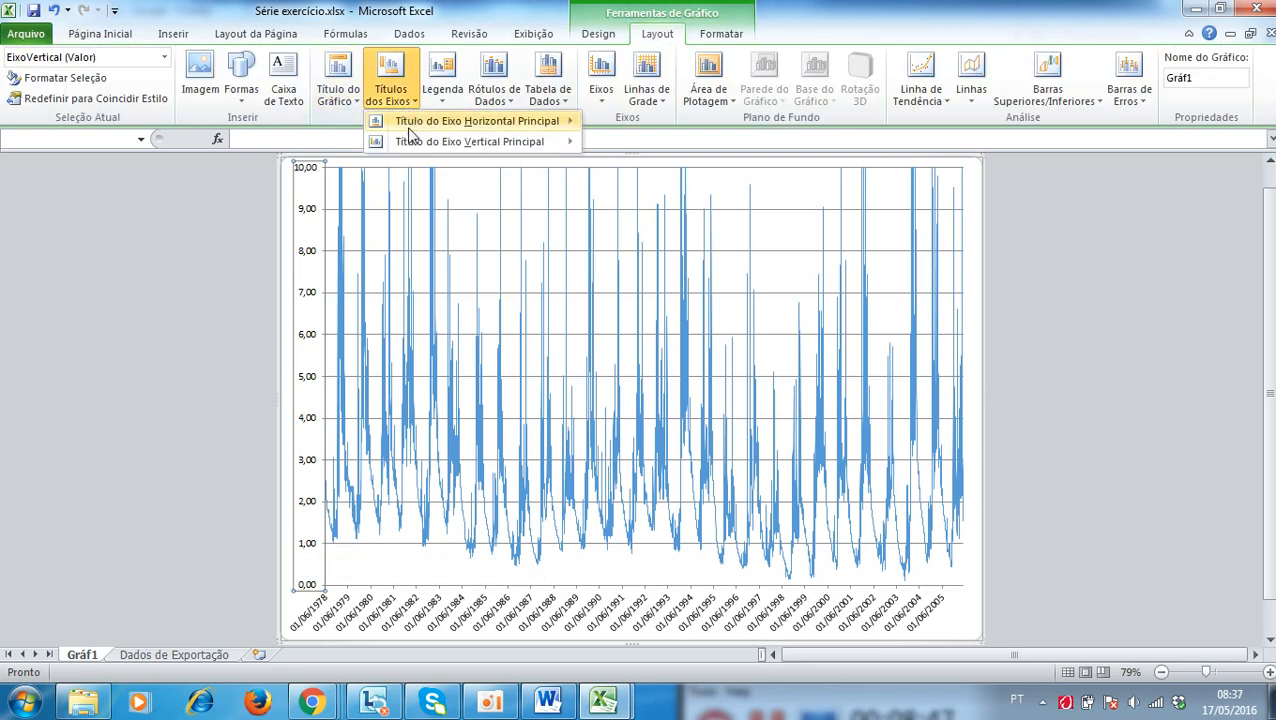
{"action": "mouse_move", "coordinate": [415, 144]}
{"action": "left_click", "coordinate": [630, 188]}
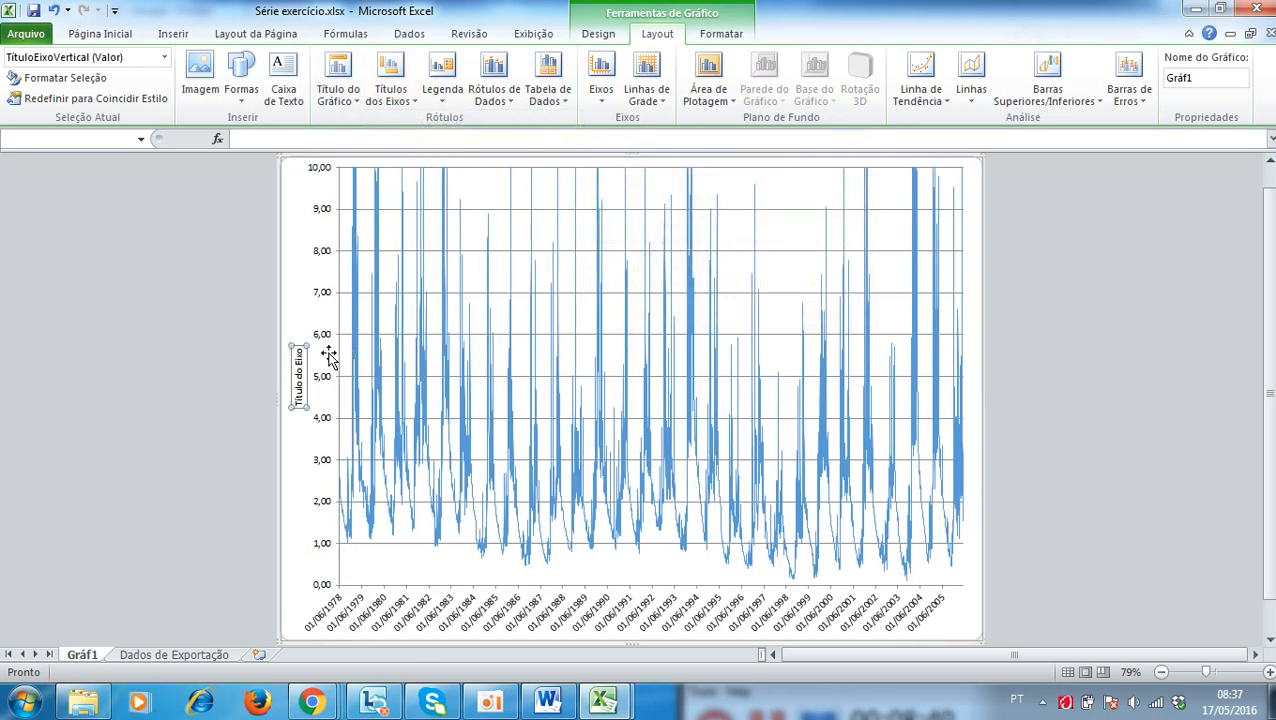
{"action": "triple_click", "coordinate": [298, 380]}
{"action": "type", "text": "Vaz"}
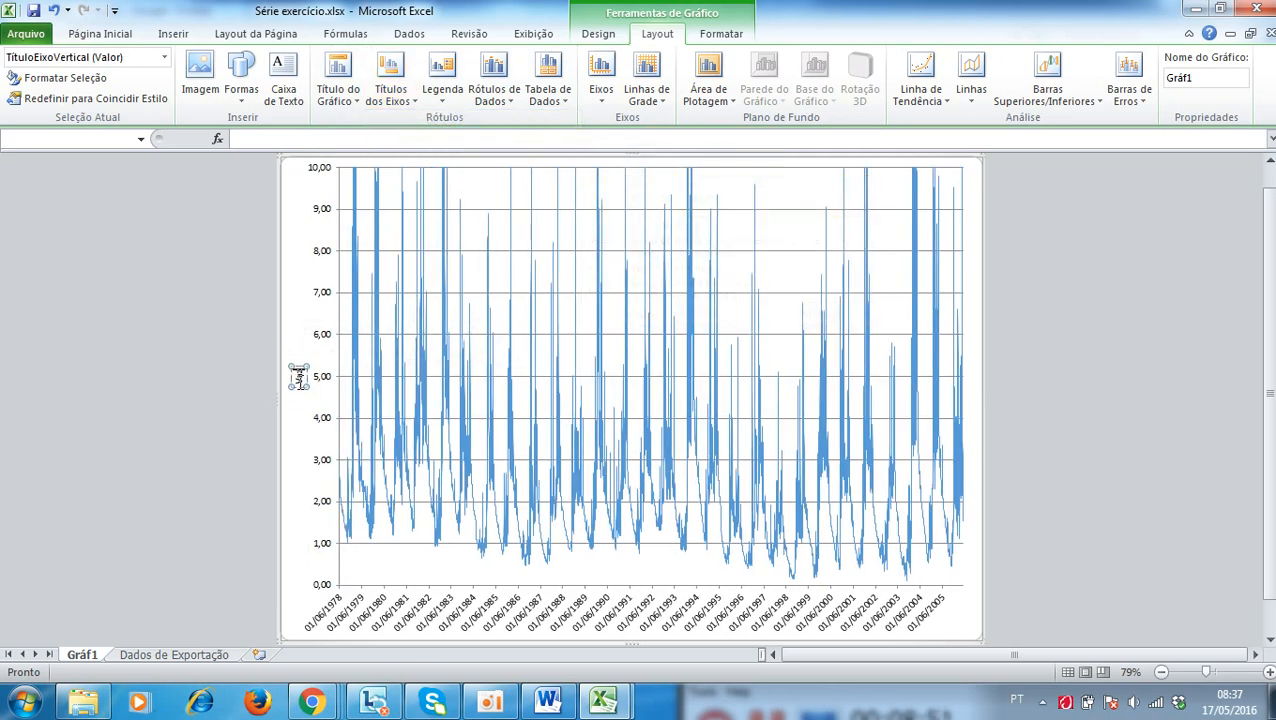
{"action": "type", "text": "ão (m³/s)"}
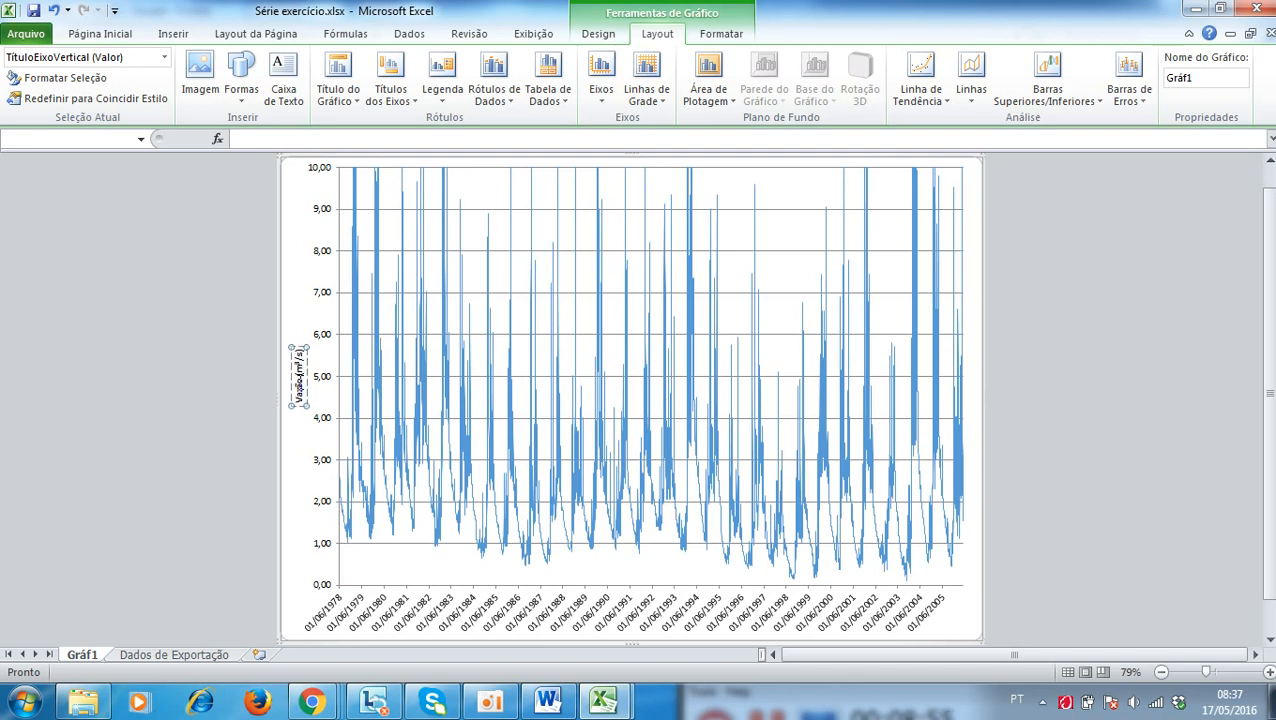
- Set the font size of the vertical axis title and of both axes' labels to 16
{"action": "left_click", "coordinate": [131, 34]}
{"action": "left_click", "coordinate": [234, 64]}
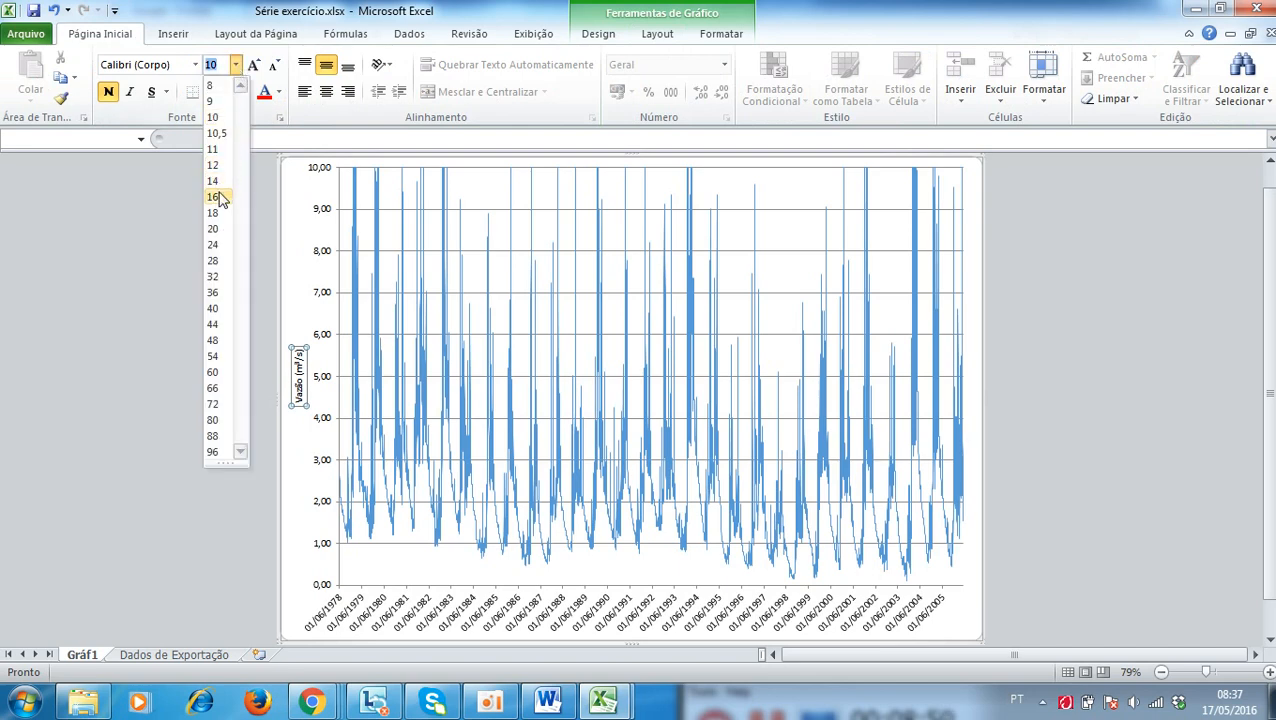
{"action": "left_click", "coordinate": [218, 226]}
{"action": "left_click", "coordinate": [330, 340]}
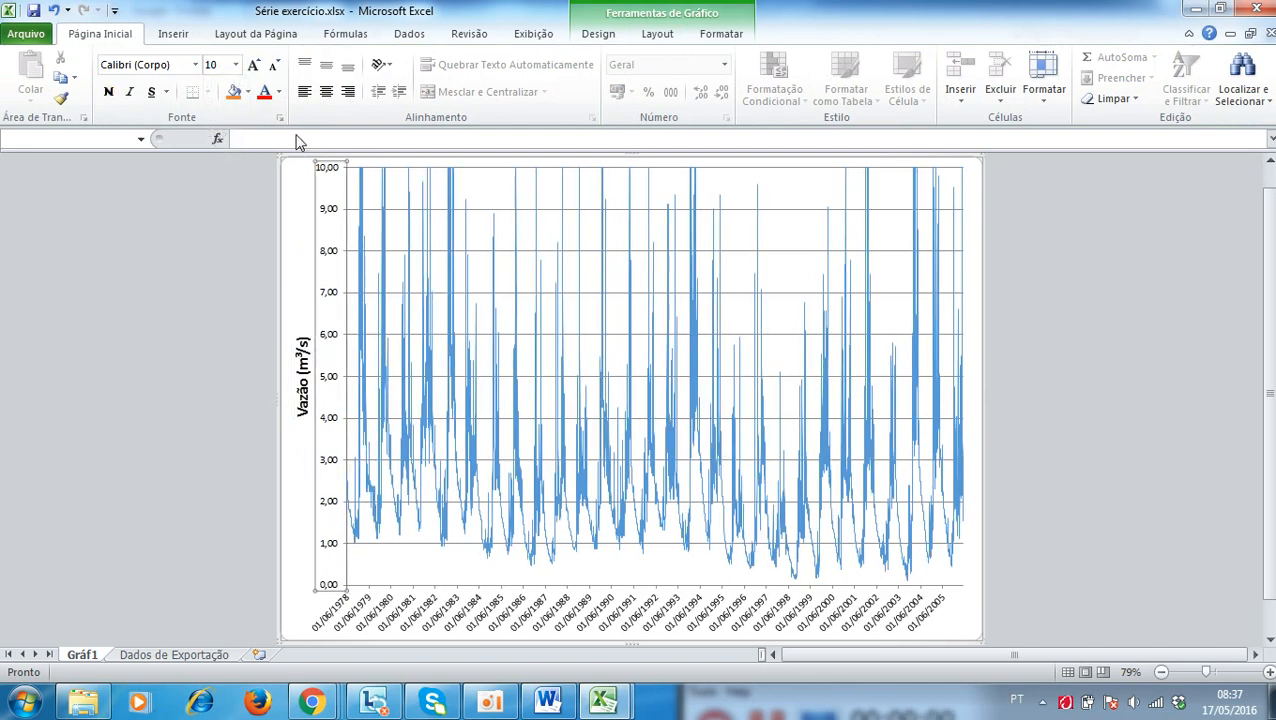
{"action": "left_click", "coordinate": [235, 64]}
{"action": "left_click", "coordinate": [214, 181]}
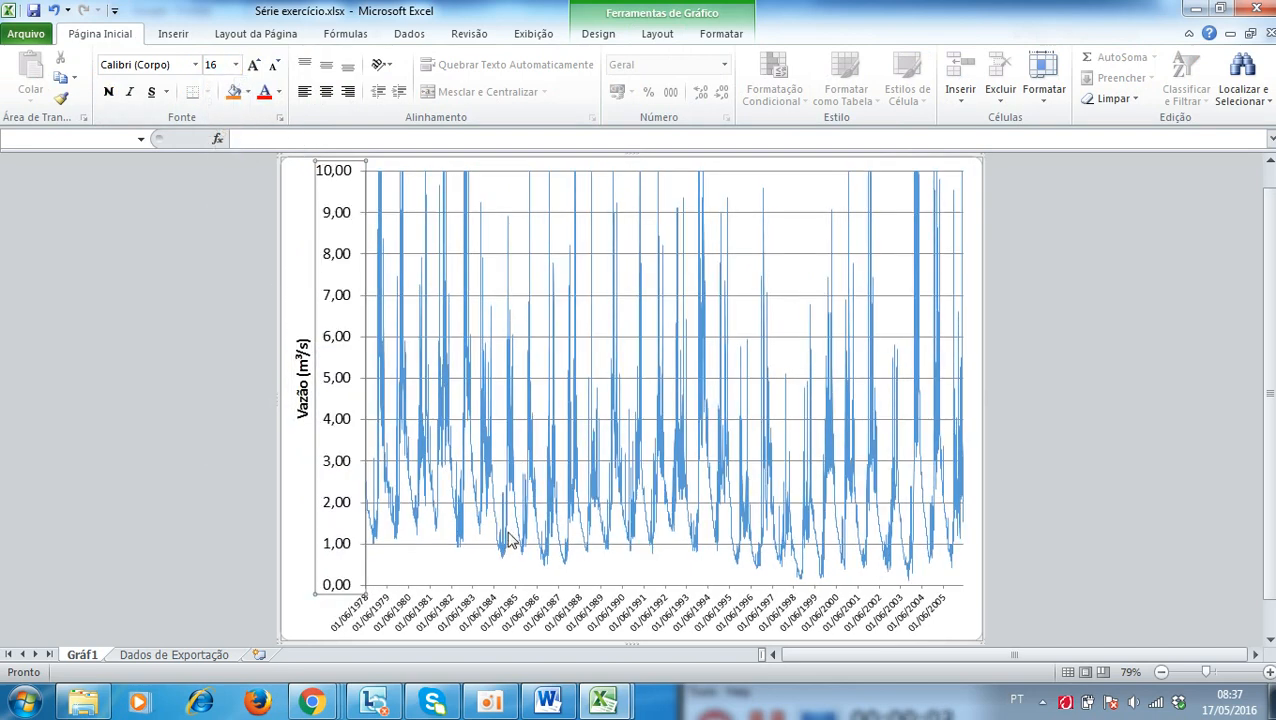
{"action": "left_click", "coordinate": [520, 612]}
{"action": "left_click", "coordinate": [235, 64]}
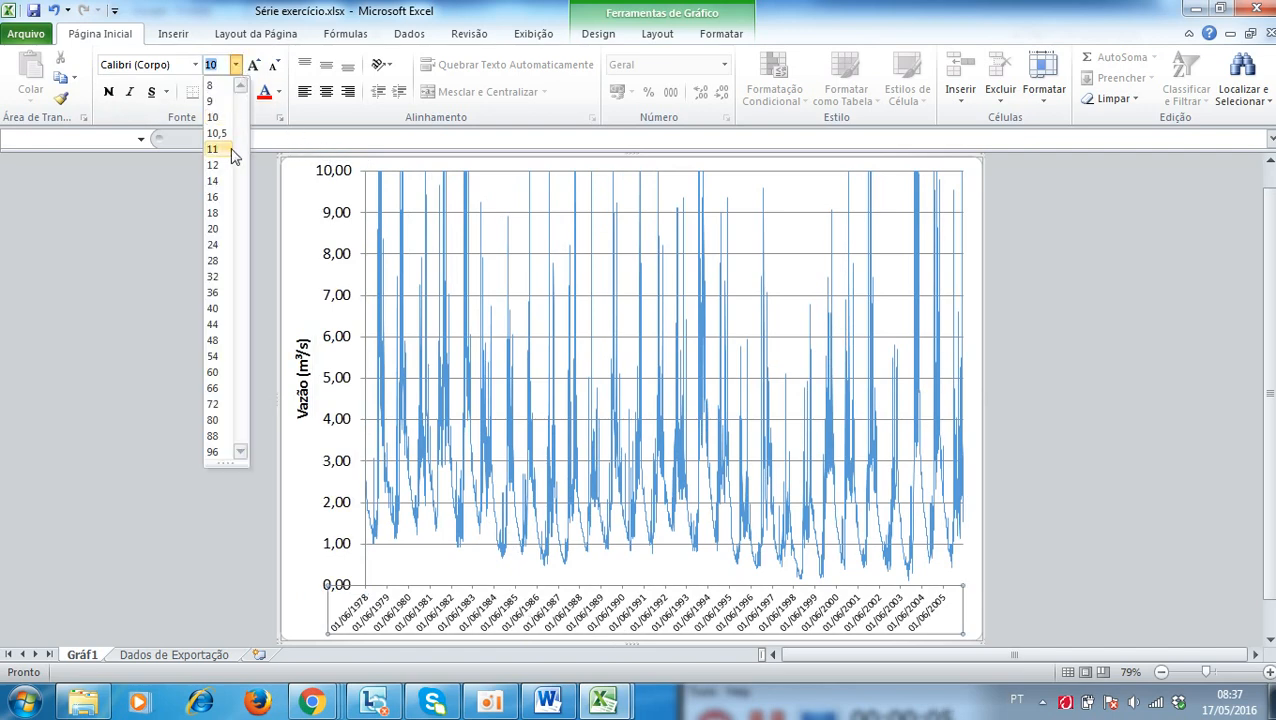
{"action": "left_click", "coordinate": [224, 198]}
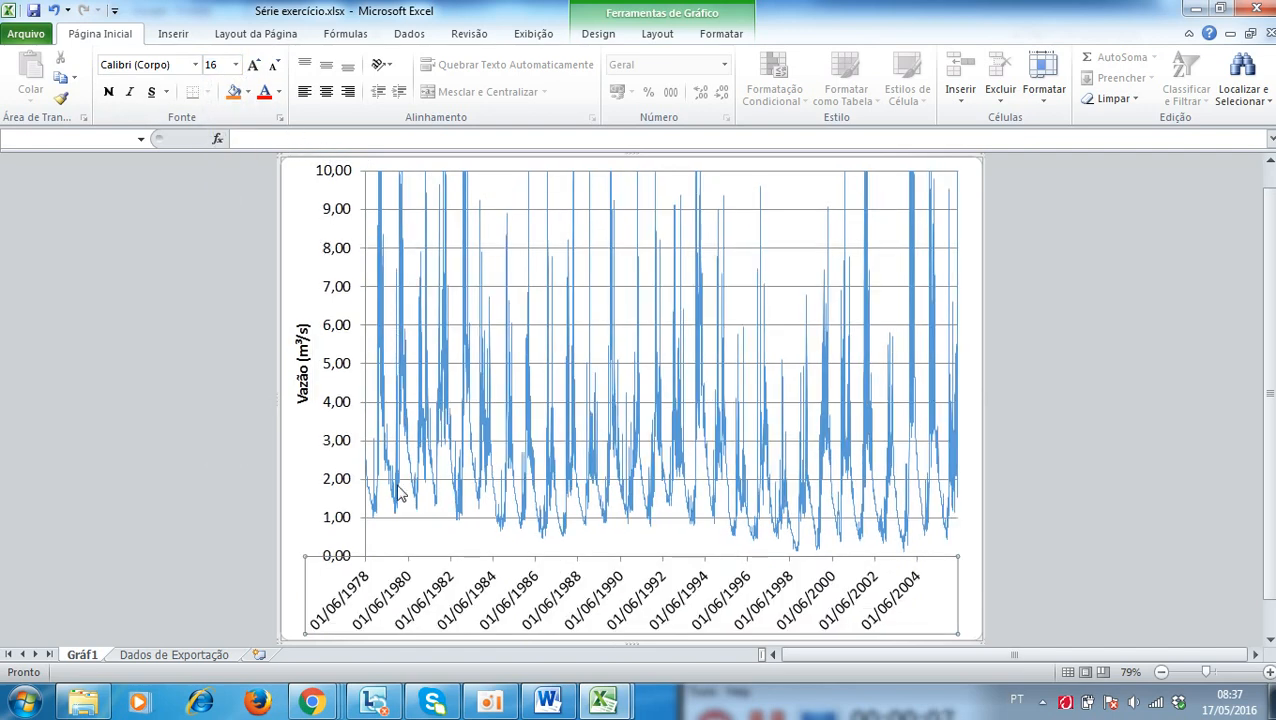
{"action": "left_click", "coordinate": [388, 538]}
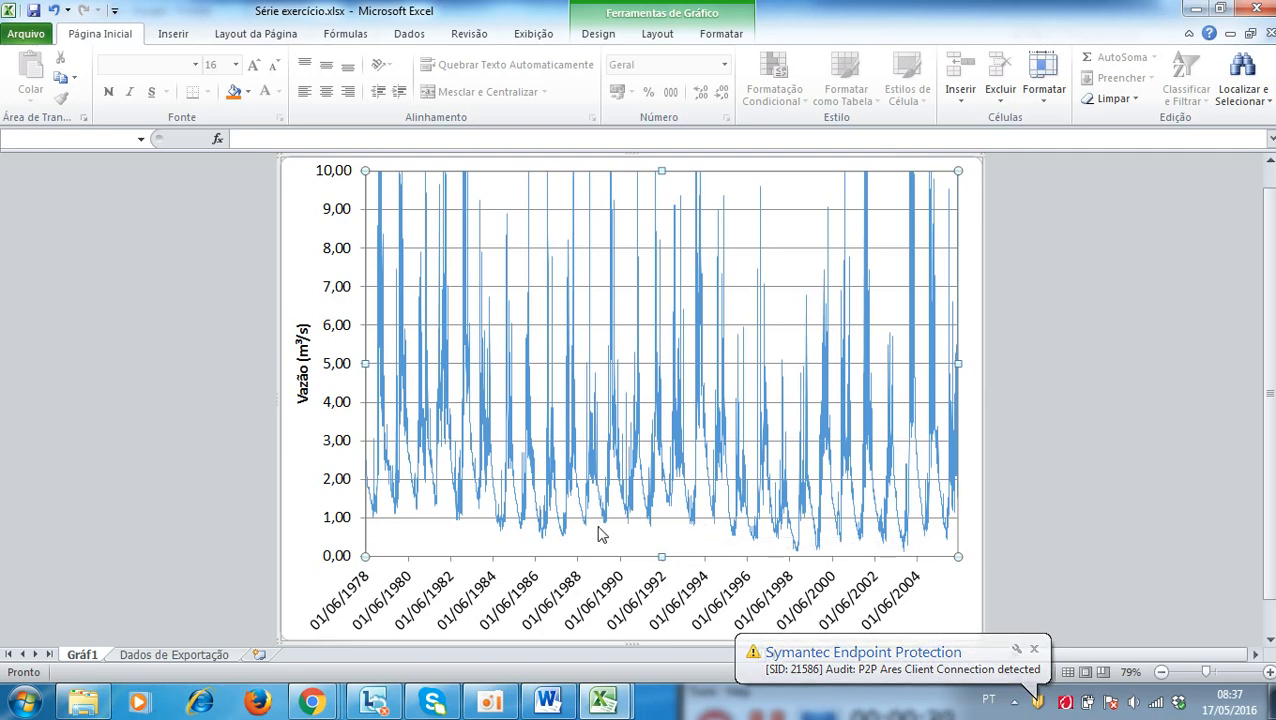
{"action": "mouse_move", "coordinate": [718, 529]}
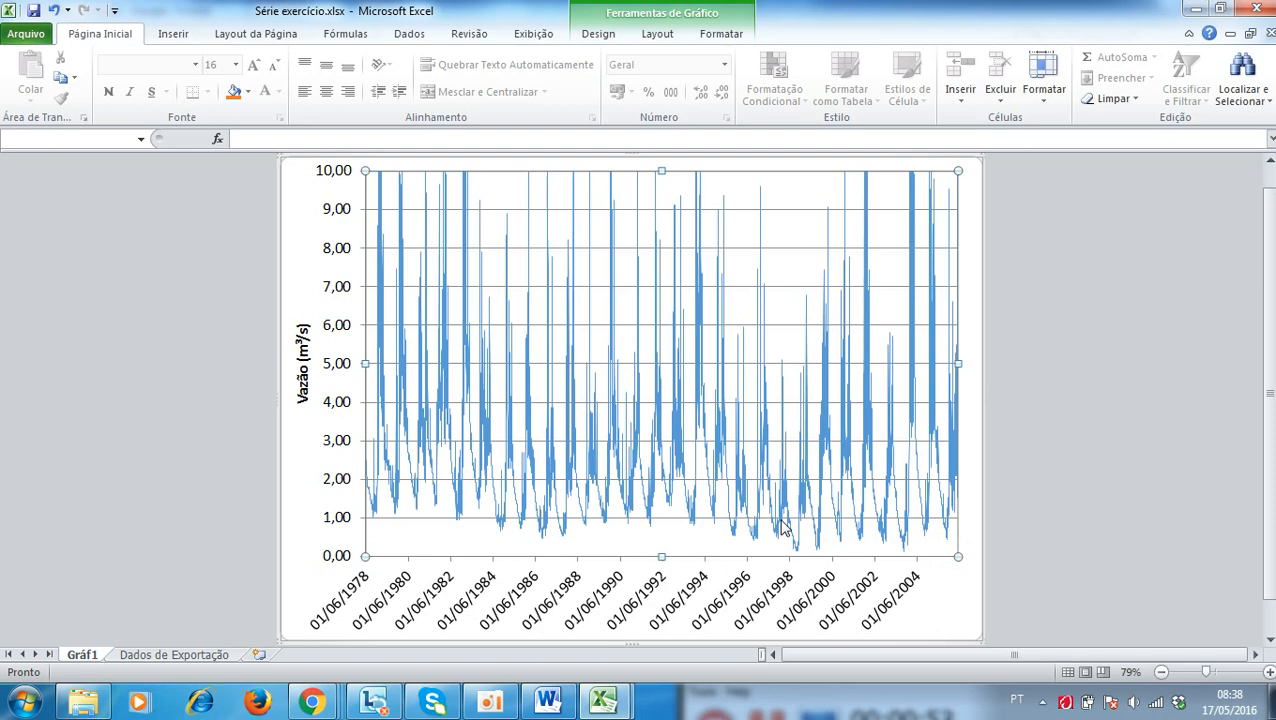
{"action": "mouse_move", "coordinate": [789, 529]}
{"action": "mouse_move", "coordinate": [797, 502]}
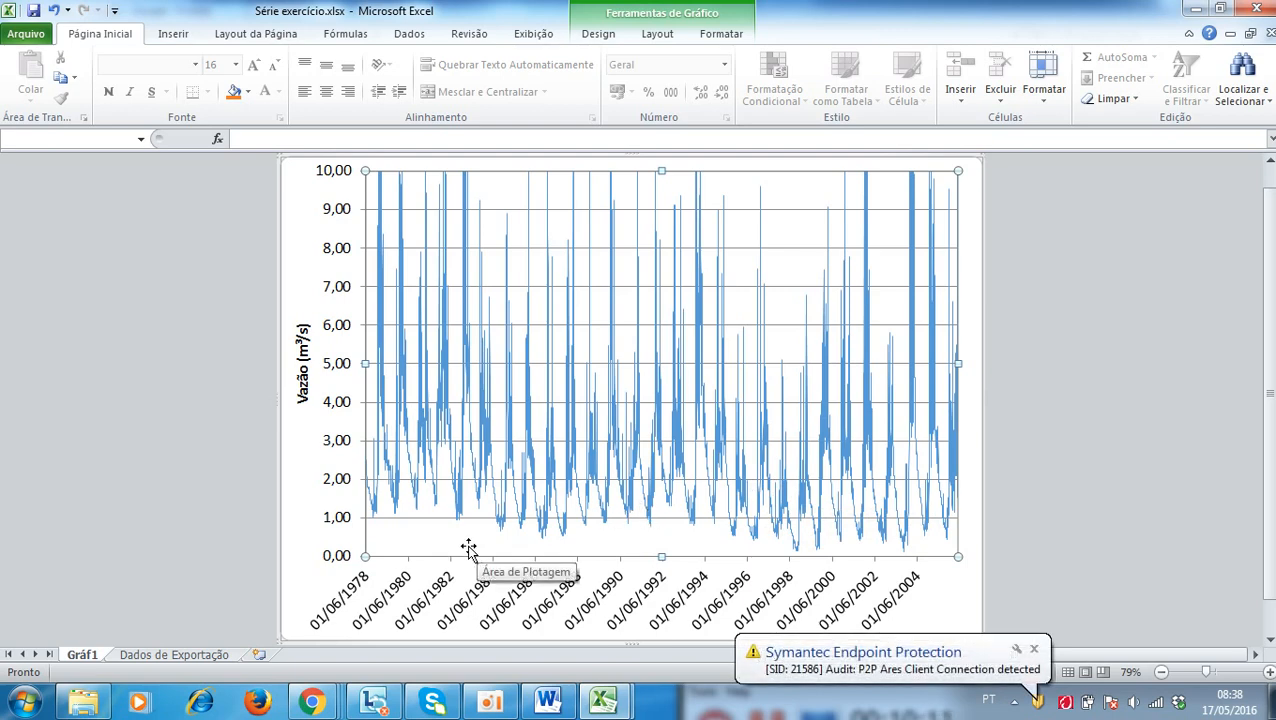
- Copy all the flow values of column B on the Dados de Exportação sheet and paste them starting at F1
{"action": "left_click", "coordinate": [187, 656]}
{"action": "key", "text": "ctrl+Home"}
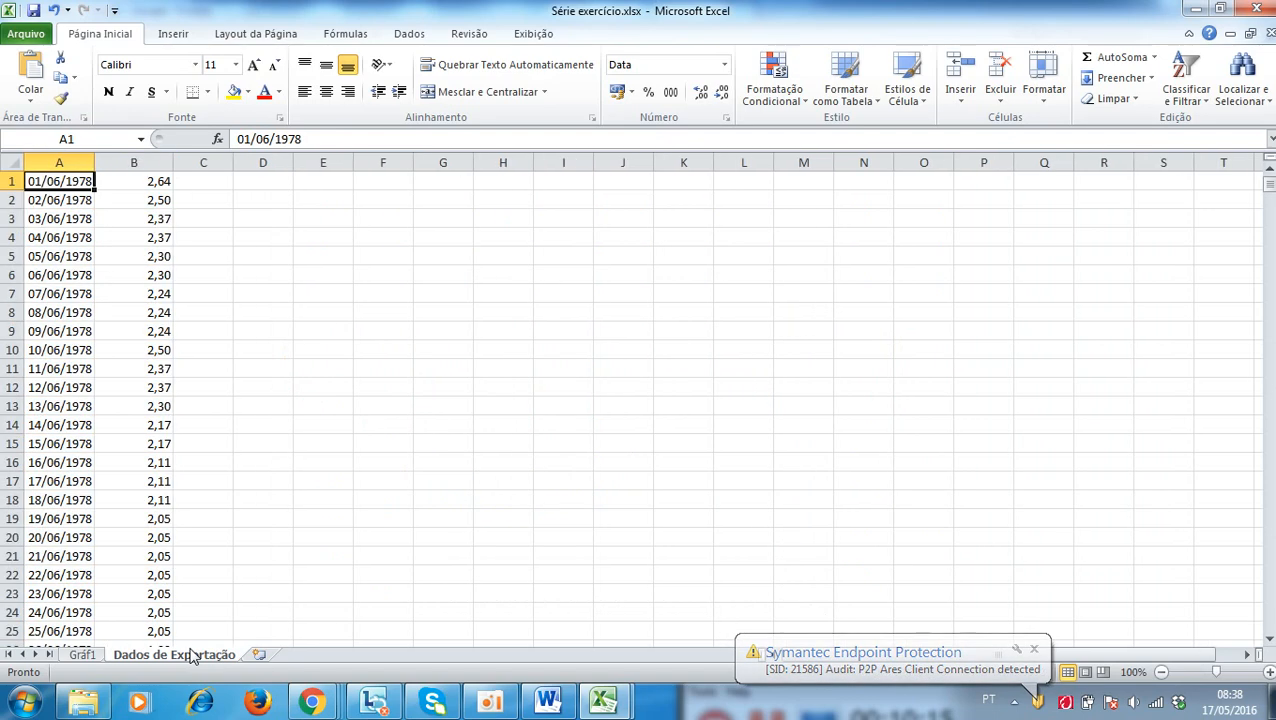
{"action": "key", "text": "Right"}
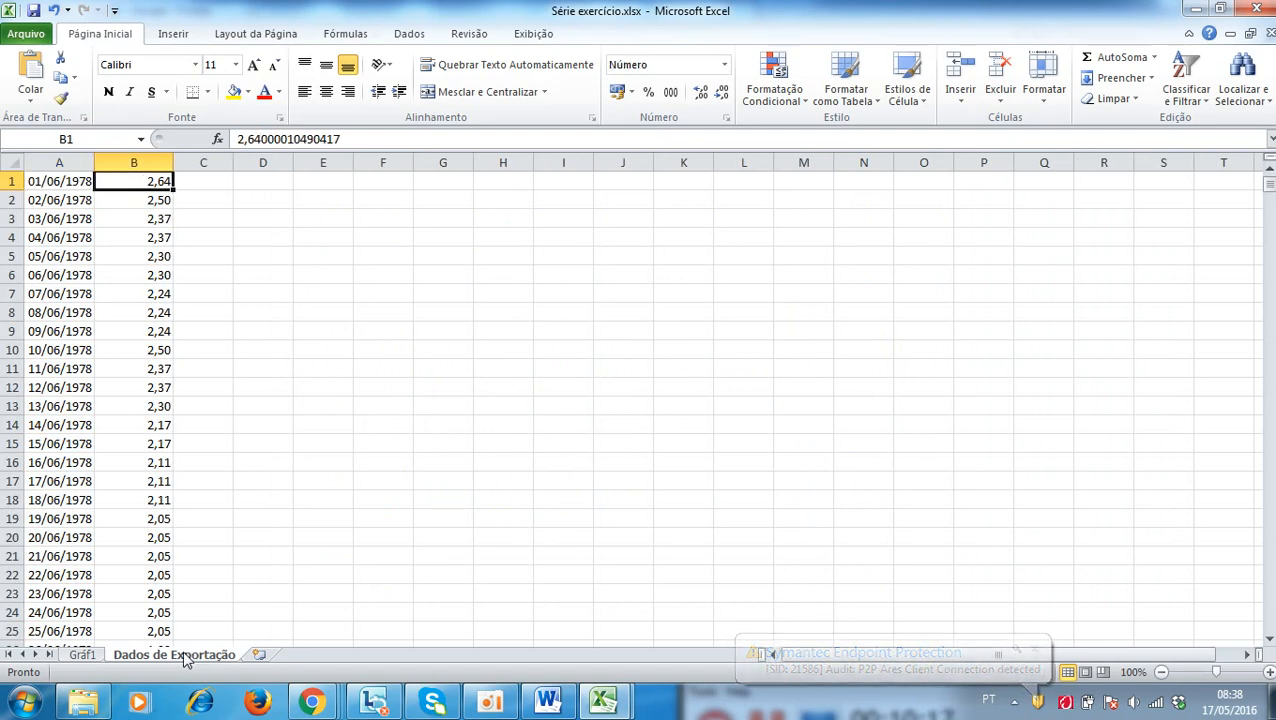
{"action": "key", "text": "ctrl+shift+Down"}
{"action": "key", "text": "ctrl+c"}
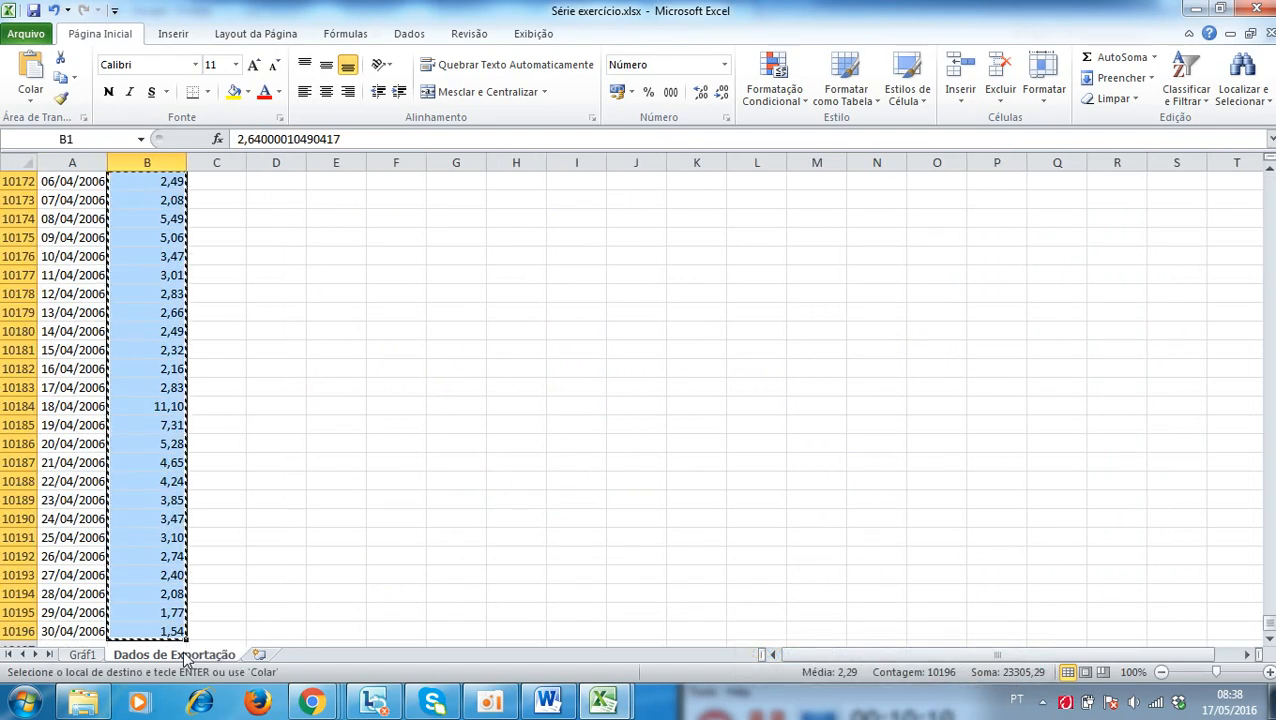
{"action": "key", "text": "ctrl+Home"}
{"action": "left_click", "coordinate": [380, 179]}
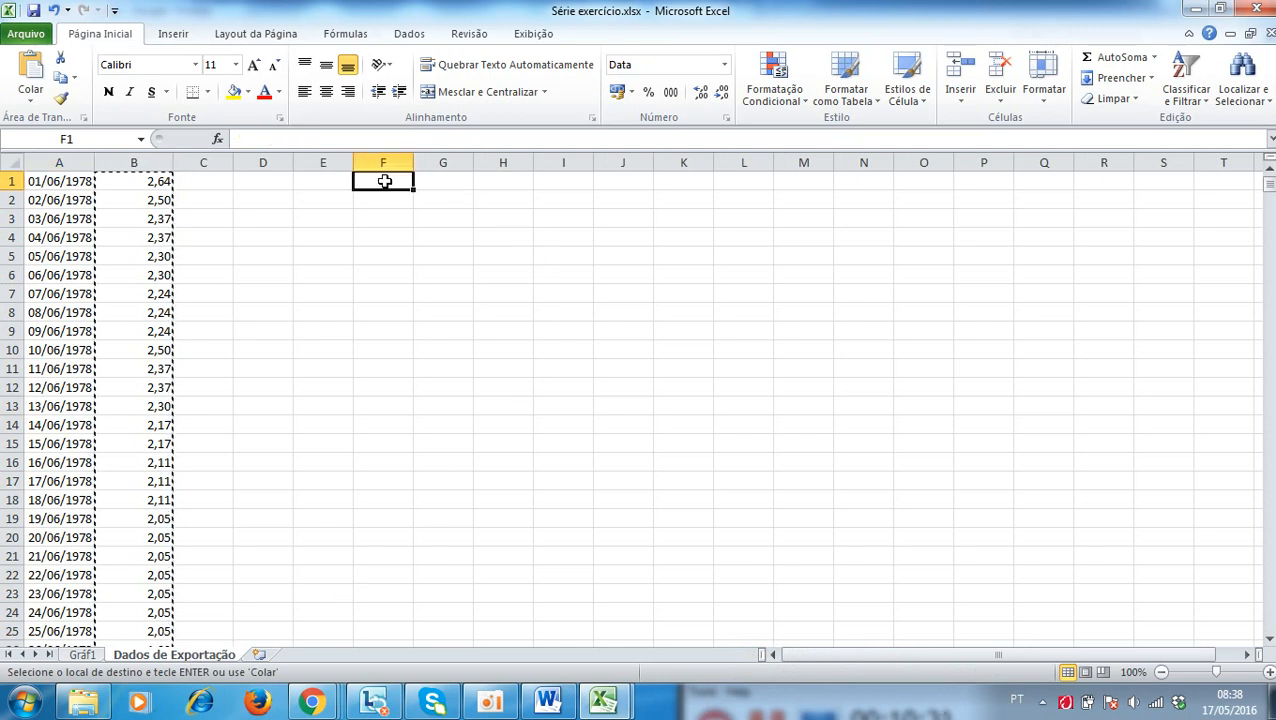
{"action": "key", "text": "ctrl+v"}
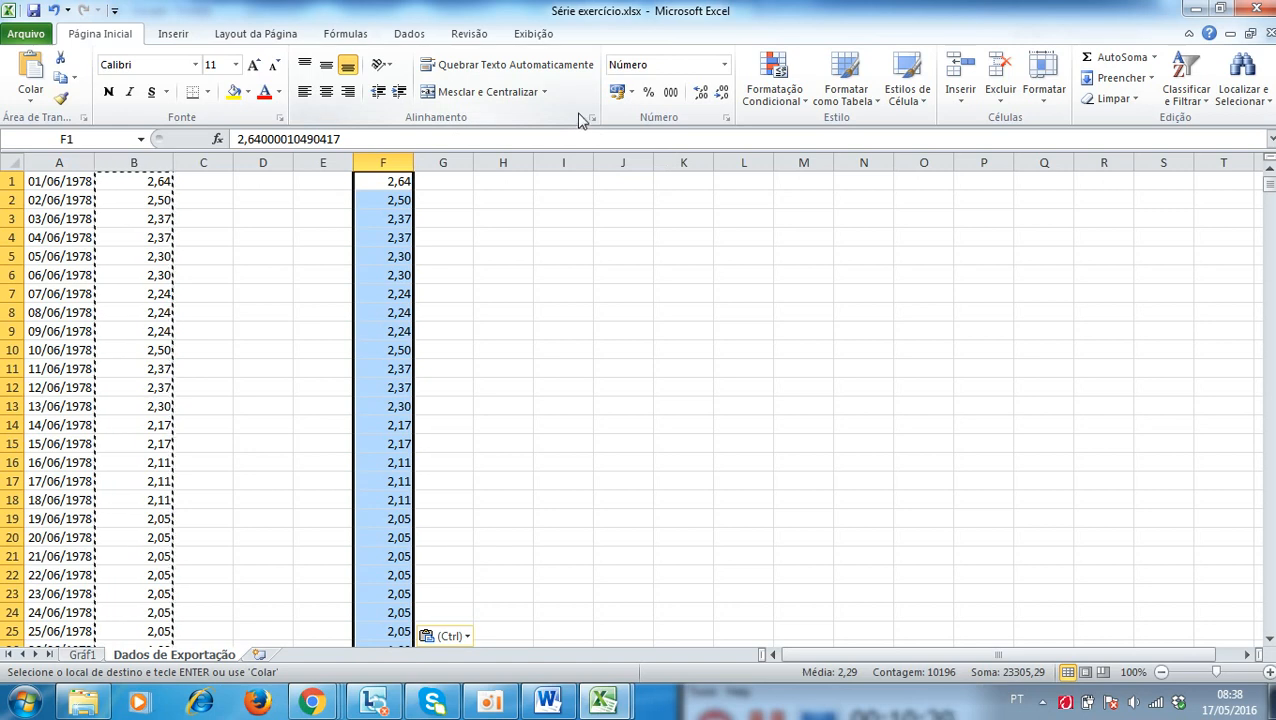
- Sort the copied flows in column F from largest to smallest
{"action": "left_click", "coordinate": [409, 34]}
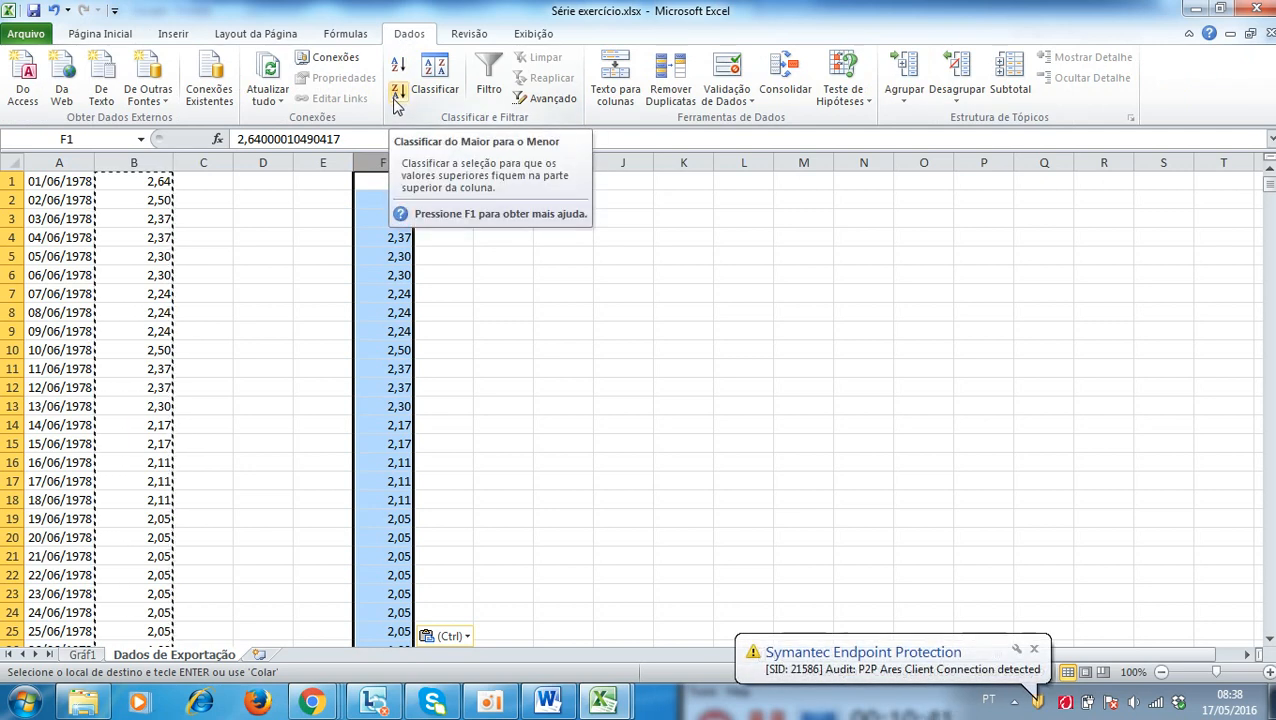
{"action": "left_click", "coordinate": [396, 95]}
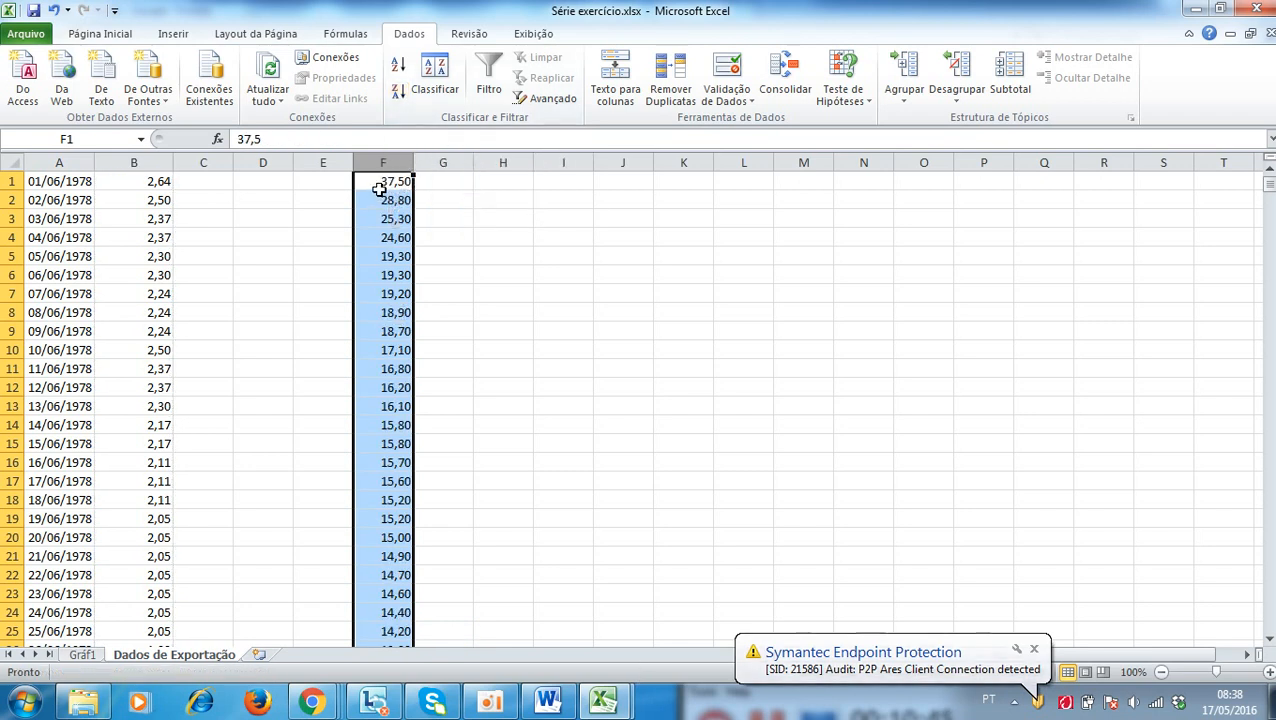
{"action": "left_click", "coordinate": [376, 184]}
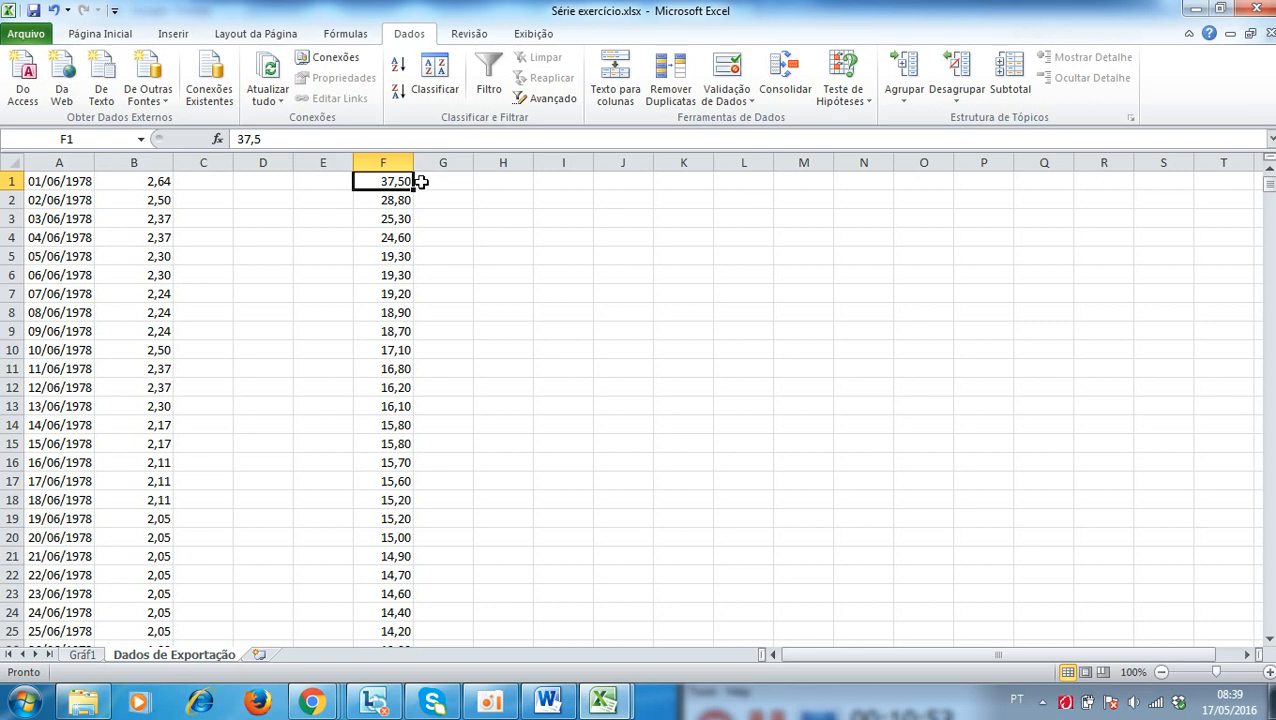
- Enter the rank numbers 1, 2 and 3 in cells E1 to E3 beside the sorted flows
{"action": "left_click", "coordinate": [340, 179]}
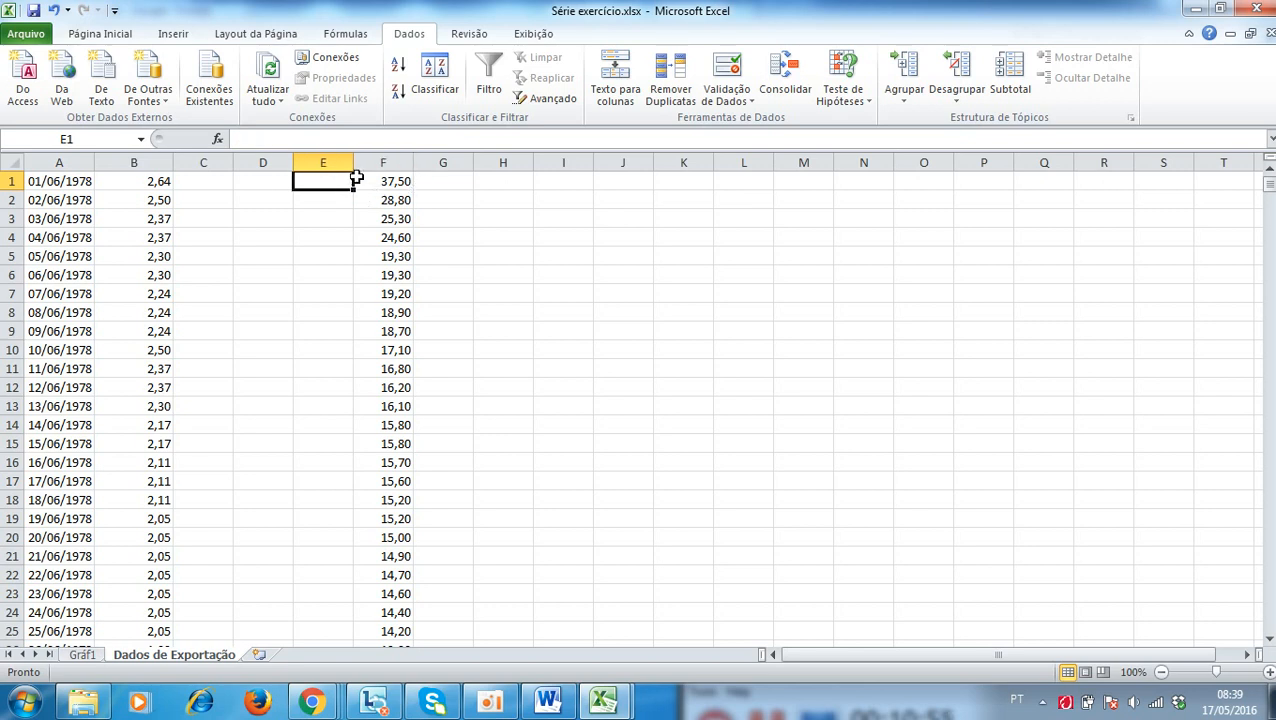
{"action": "type", "text": "1"}
{"action": "key", "text": "Return"}
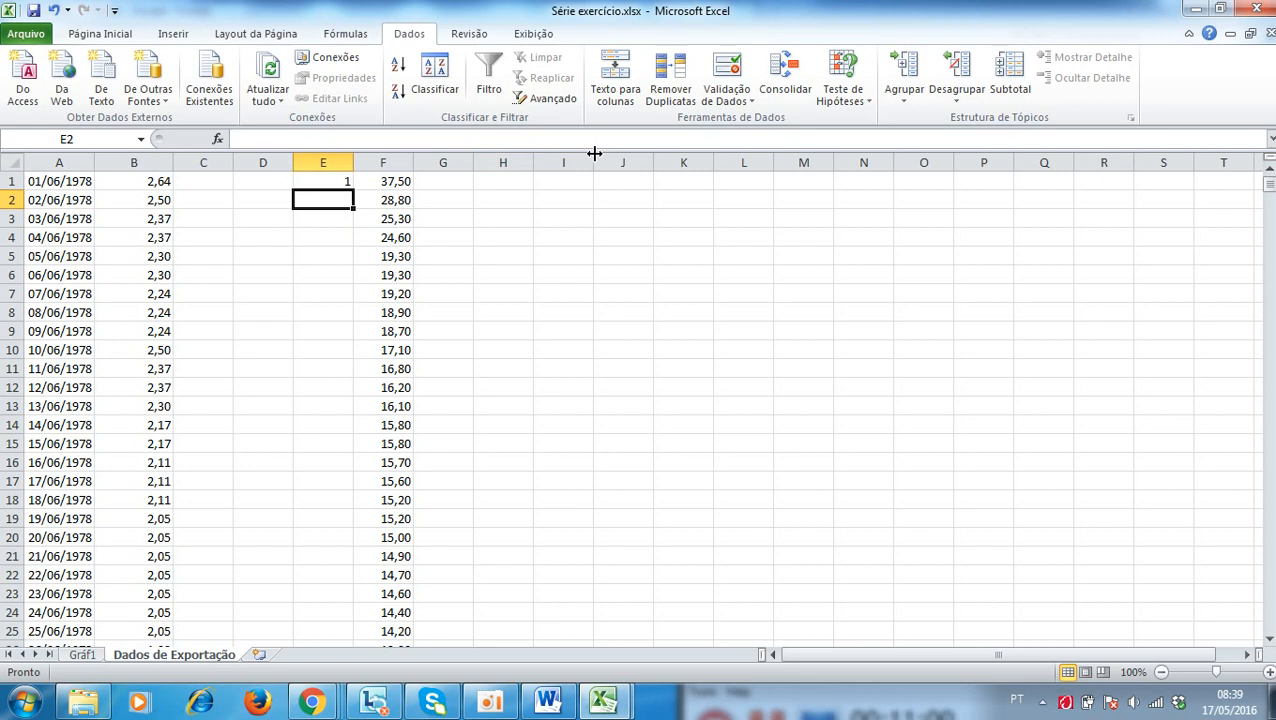
{"action": "type", "text": "2"}
{"action": "key", "text": "Return"}
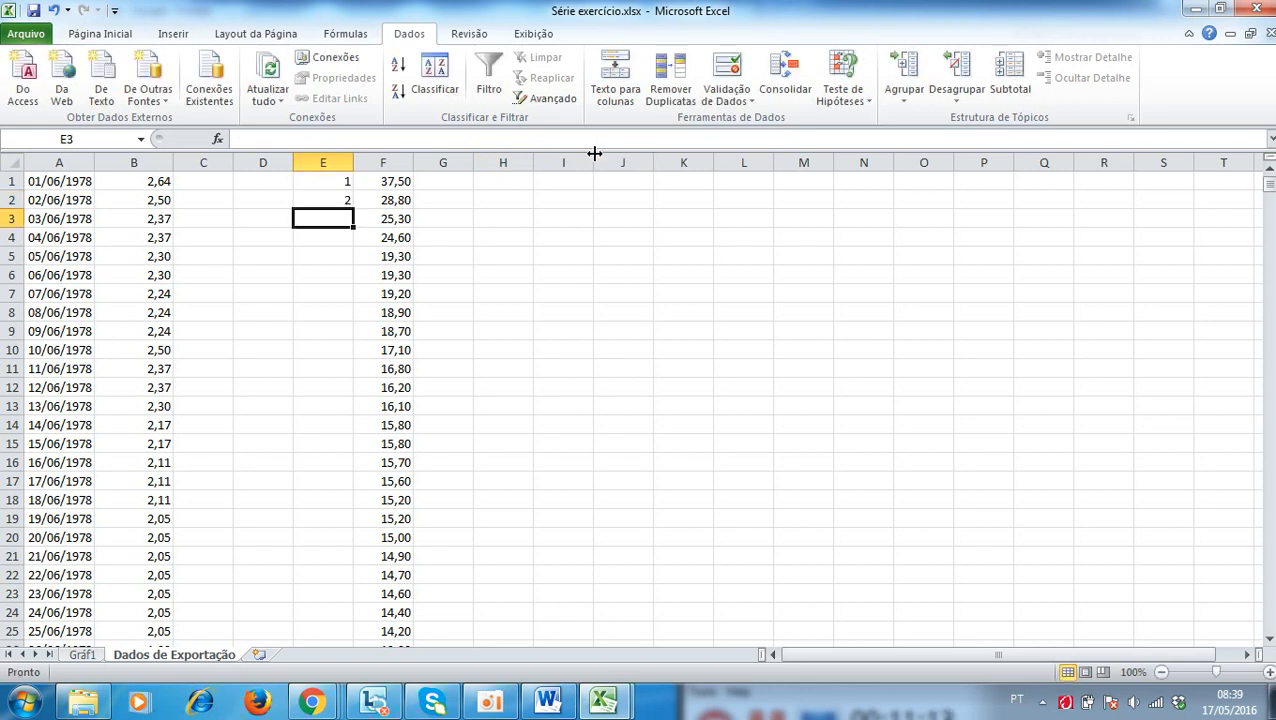
{"action": "type", "text": "3"}
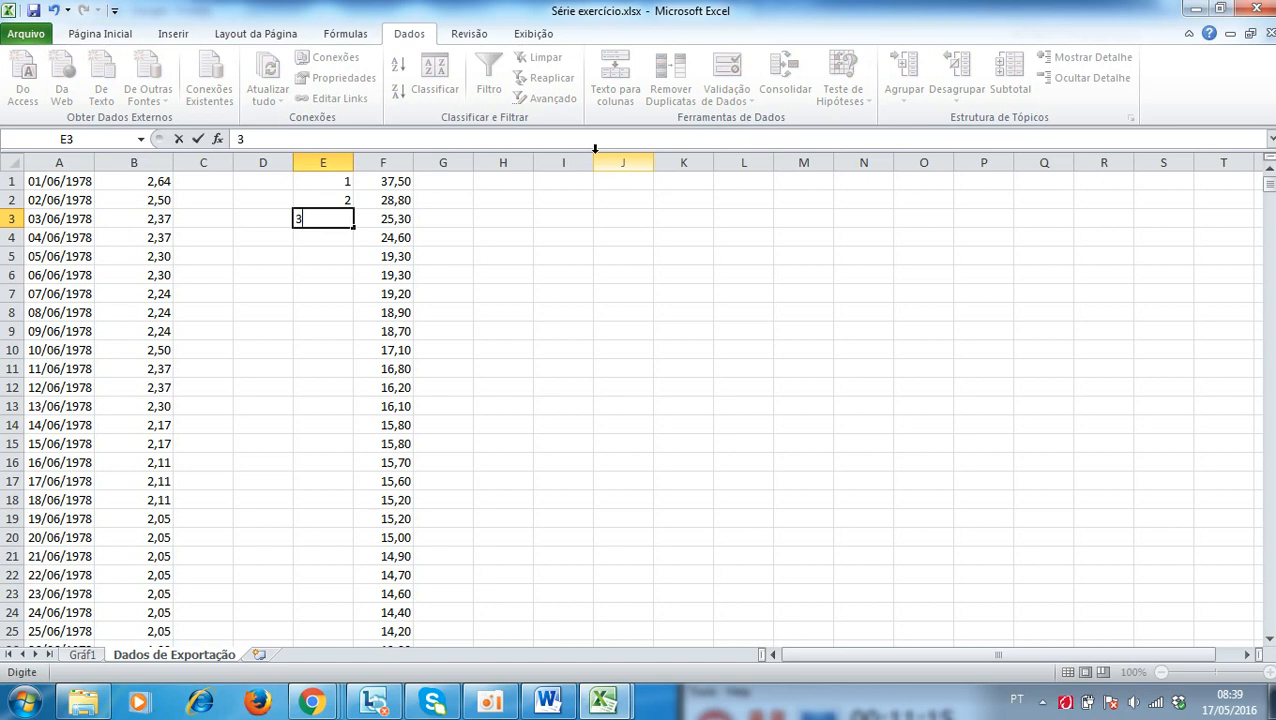
{"action": "key", "text": "Up"}
{"action": "key", "text": "Down"}
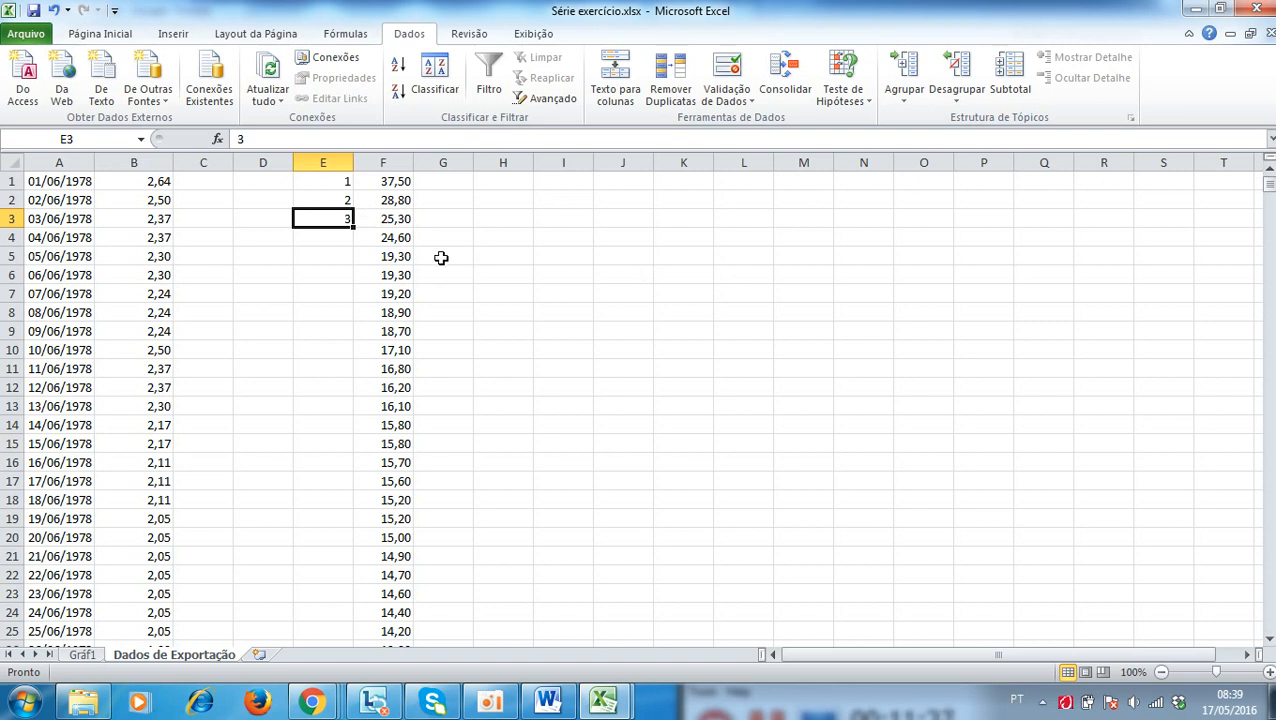
- Extend the numbering from E2:E3 down column E to the last row of sorted flows
{"action": "left_click", "coordinate": [343, 201], "text": "shift"}
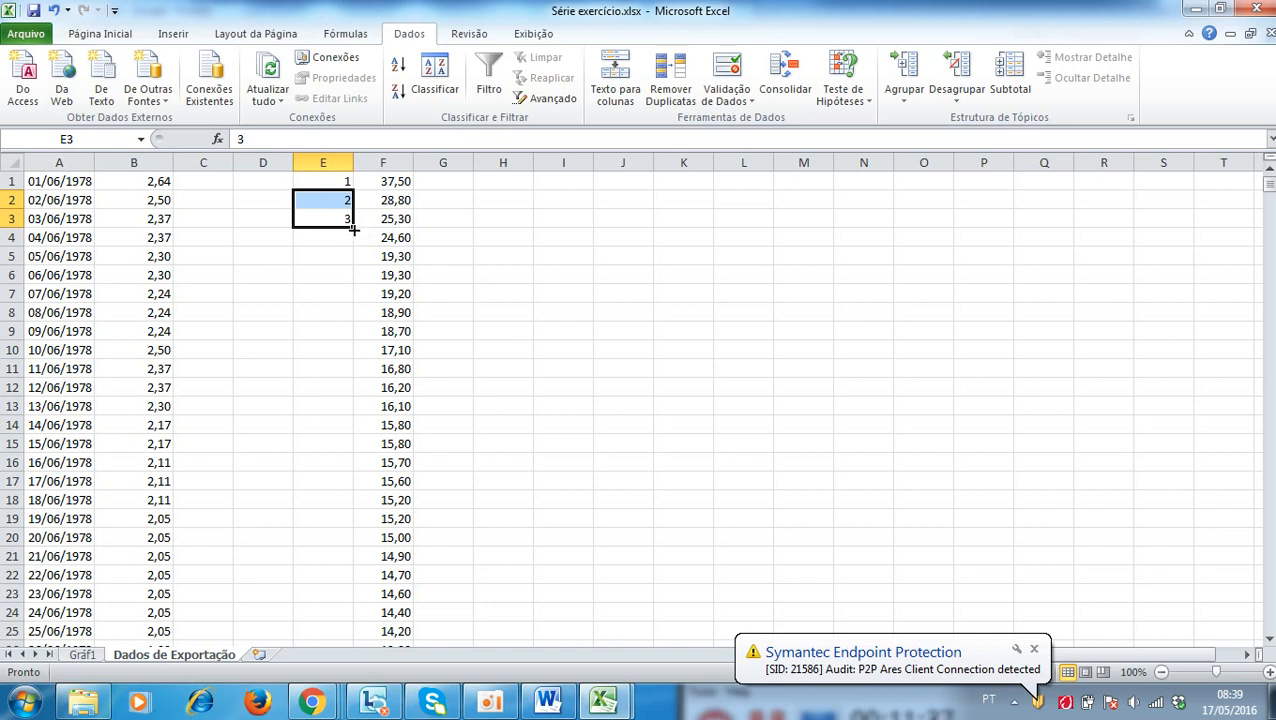
{"action": "left_click", "coordinate": [341, 199]}
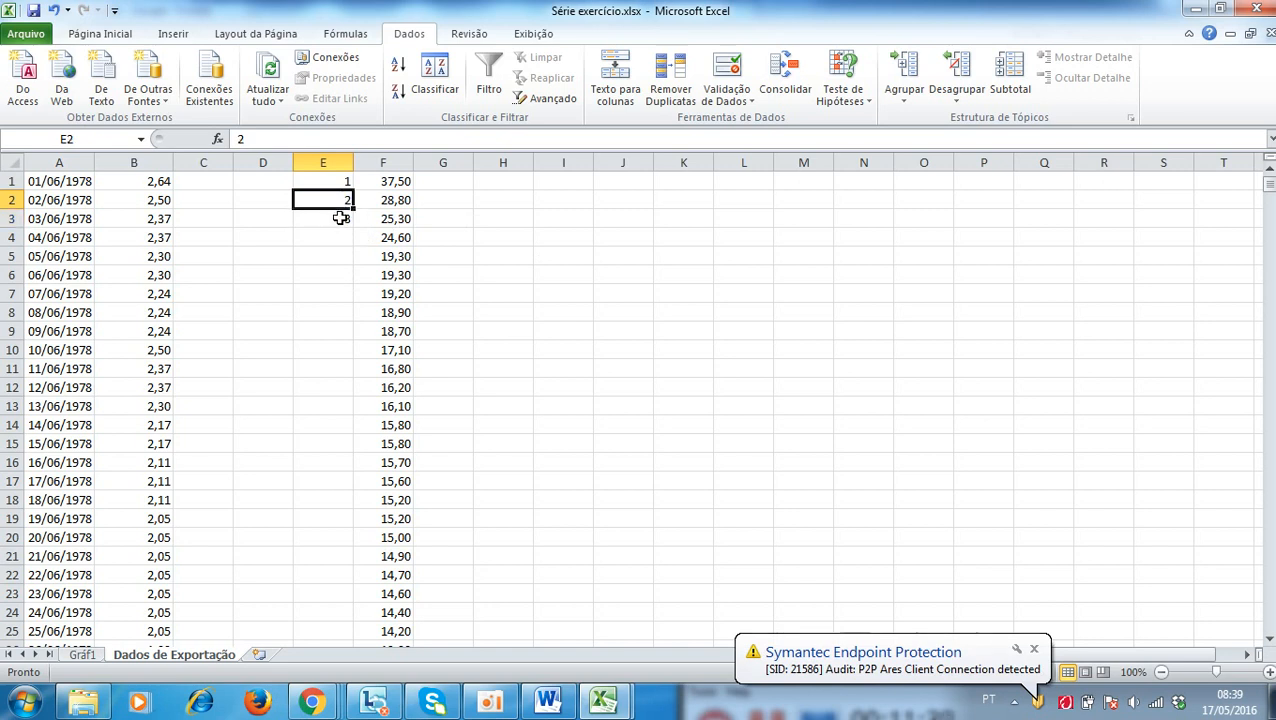
{"action": "left_click_drag", "start_coordinate": [340, 218], "coordinate": [341, 214]}
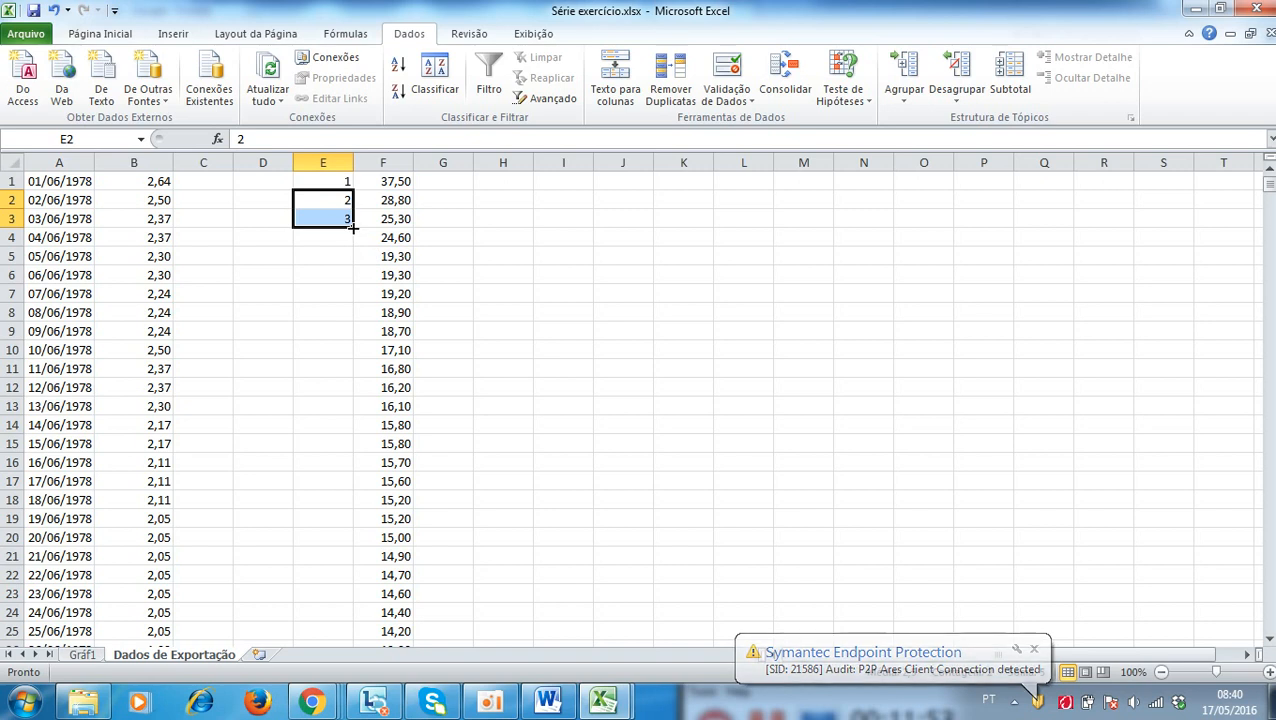
{"action": "double_click", "coordinate": [352, 228]}
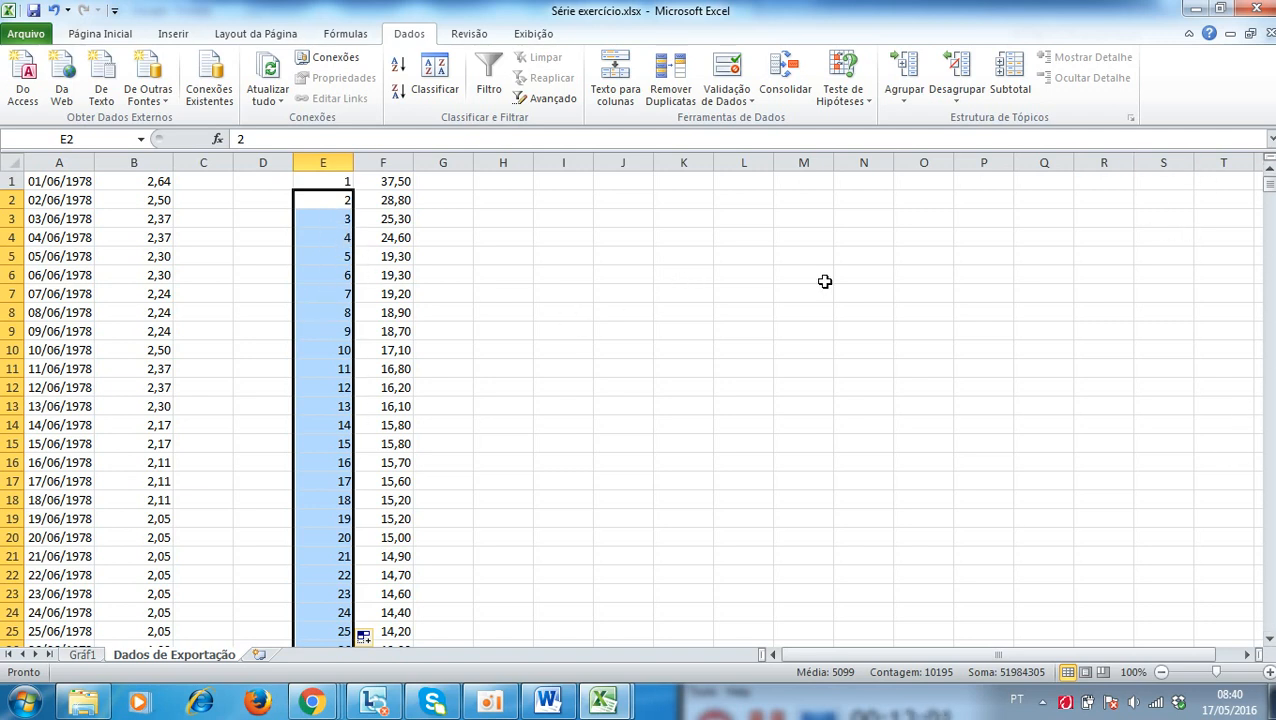
- Check the last rank number in column E and the smallest flow beside it in column F
{"action": "left_click_drag", "start_coordinate": [1268, 190], "coordinate": [1261, 580]}
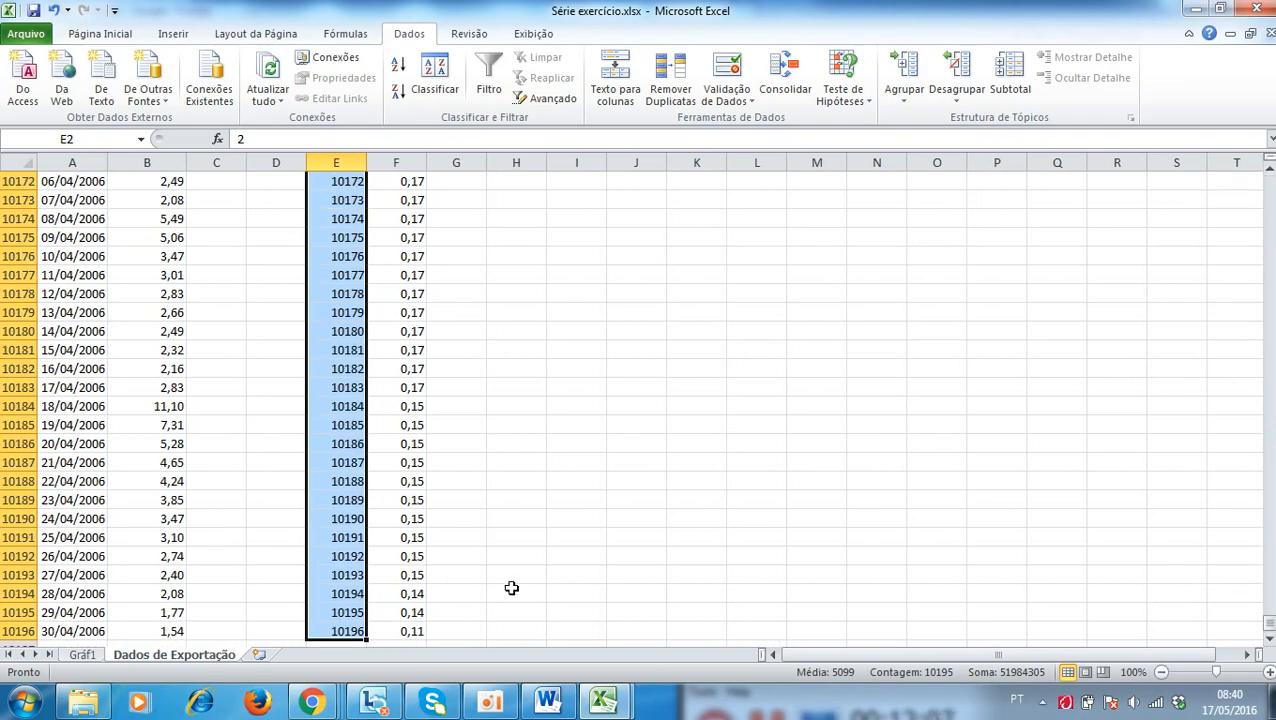
{"action": "left_click", "coordinate": [348, 630]}
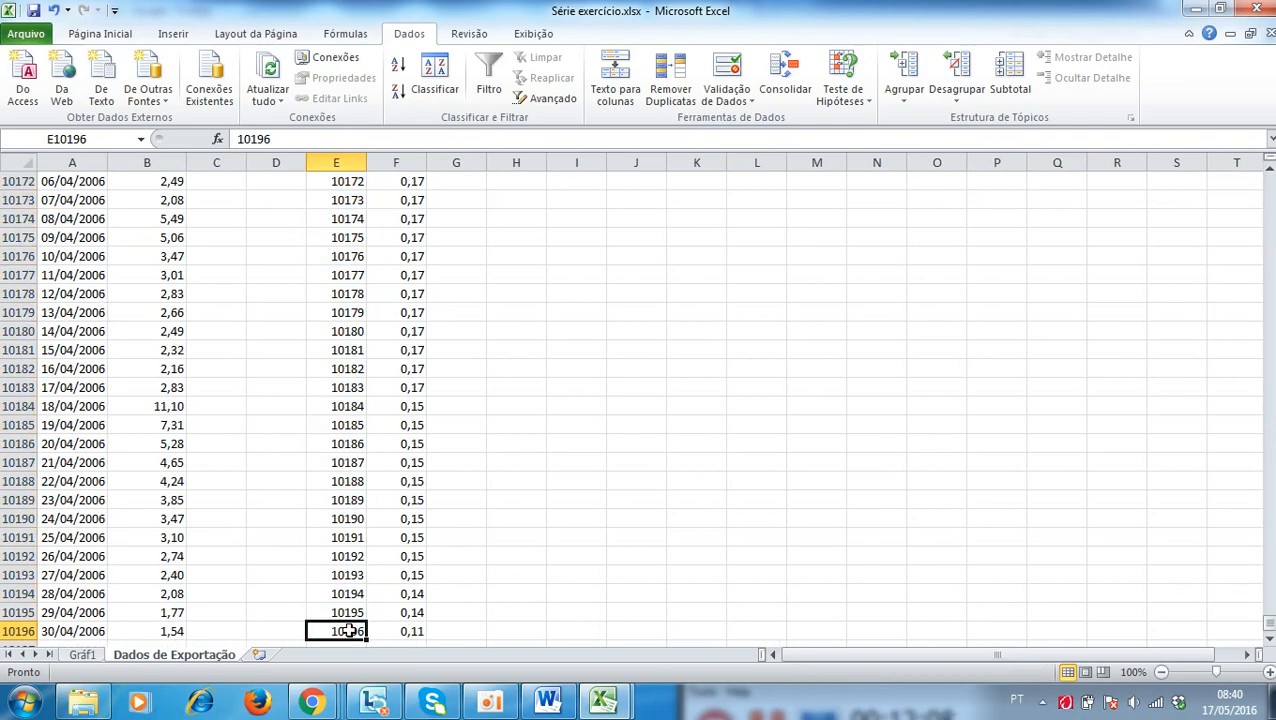
{"action": "left_click", "coordinate": [409, 631]}
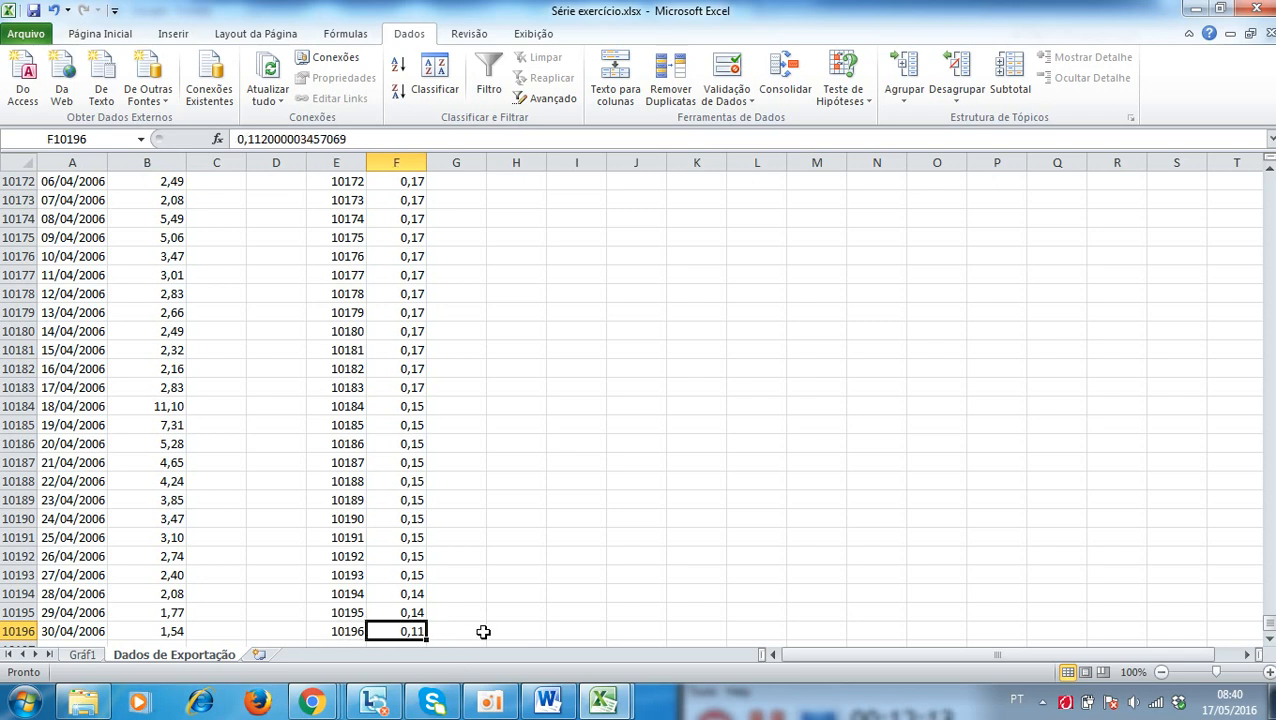
{"action": "left_click", "coordinate": [322, 634]}
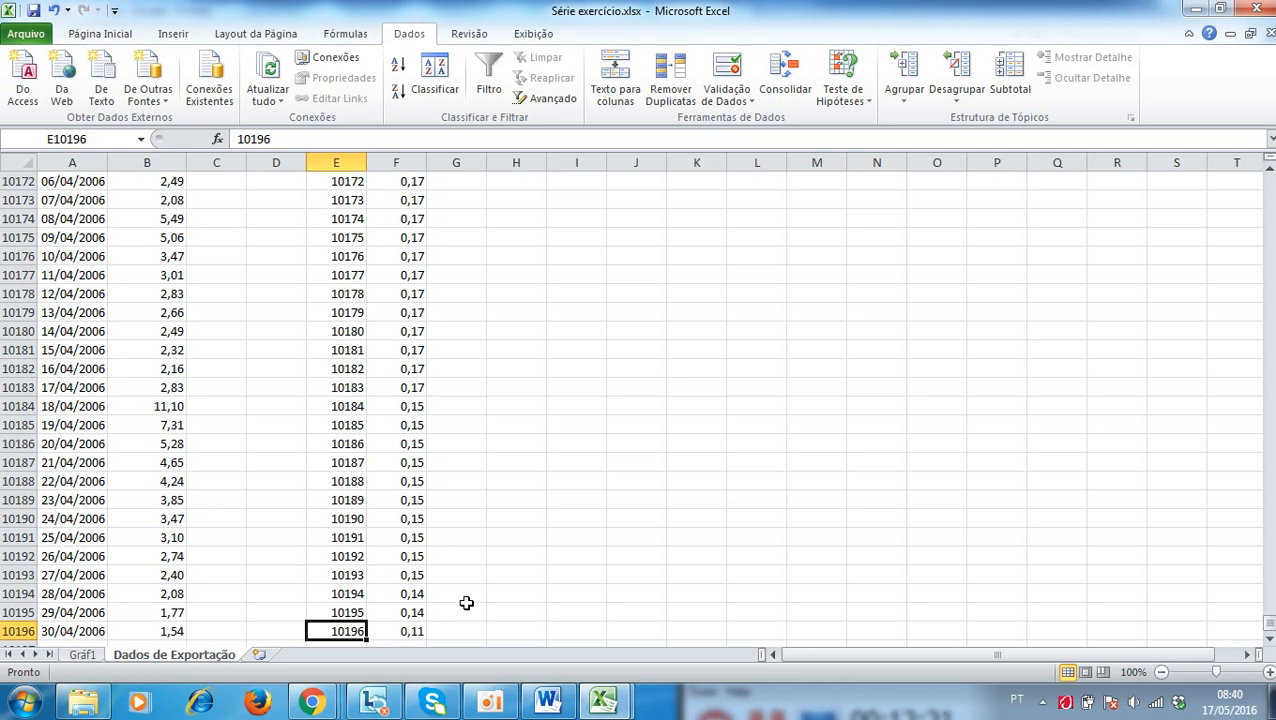
- Insert an empty column F between the rank numbers in column E and the sorted flows
{"action": "key", "text": "ctrl+Home"}
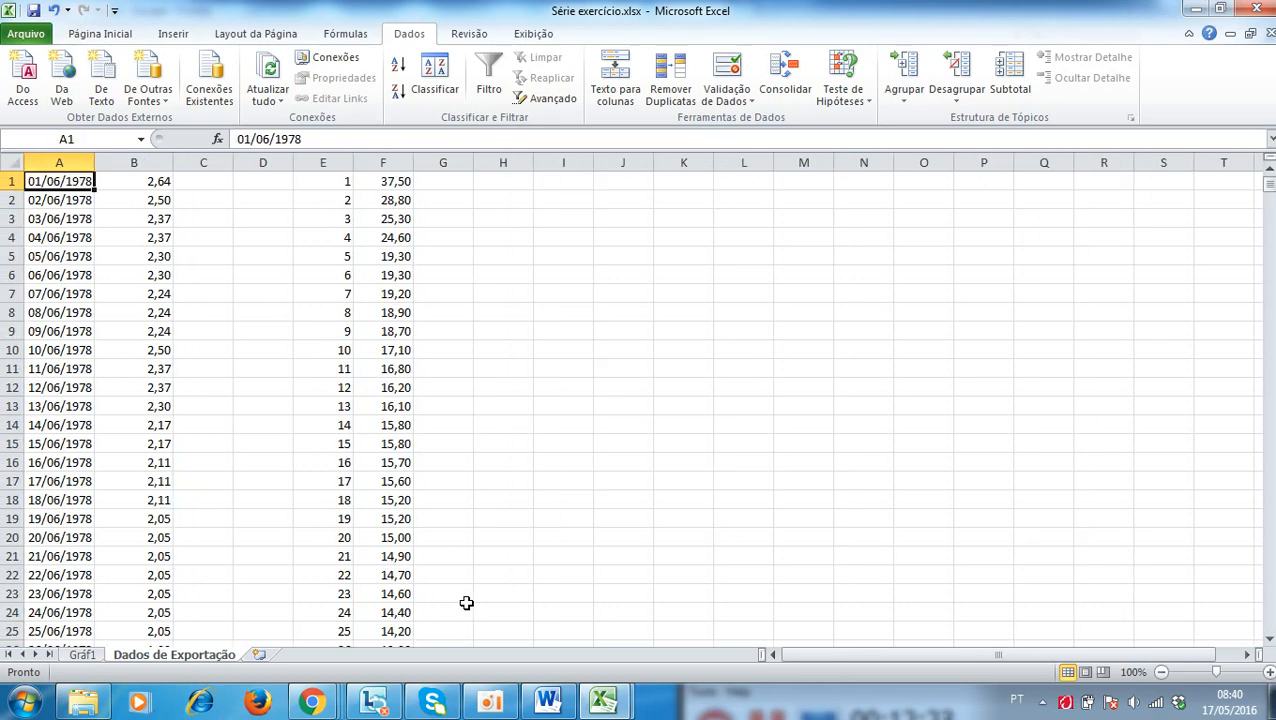
{"action": "left_click", "coordinate": [388, 163]}
{"action": "right_click", "coordinate": [390, 165]}
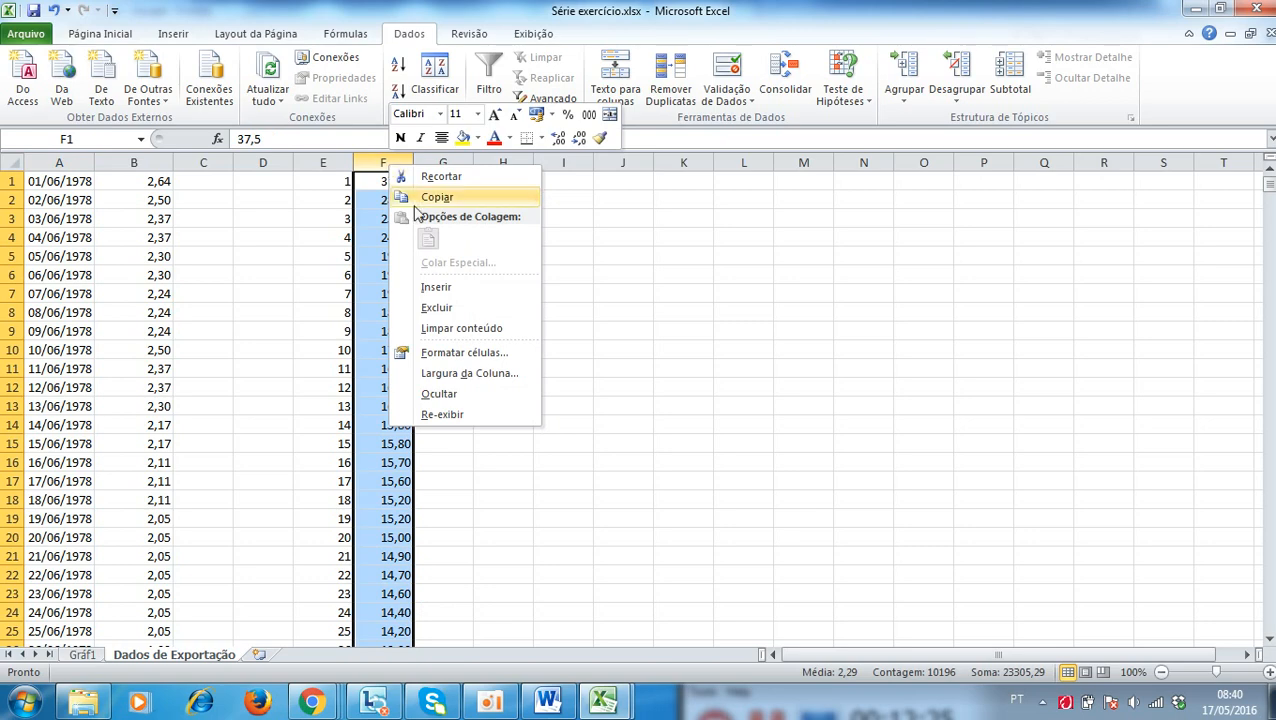
{"action": "left_click", "coordinate": [436, 287]}
{"action": "left_click", "coordinate": [386, 184]}
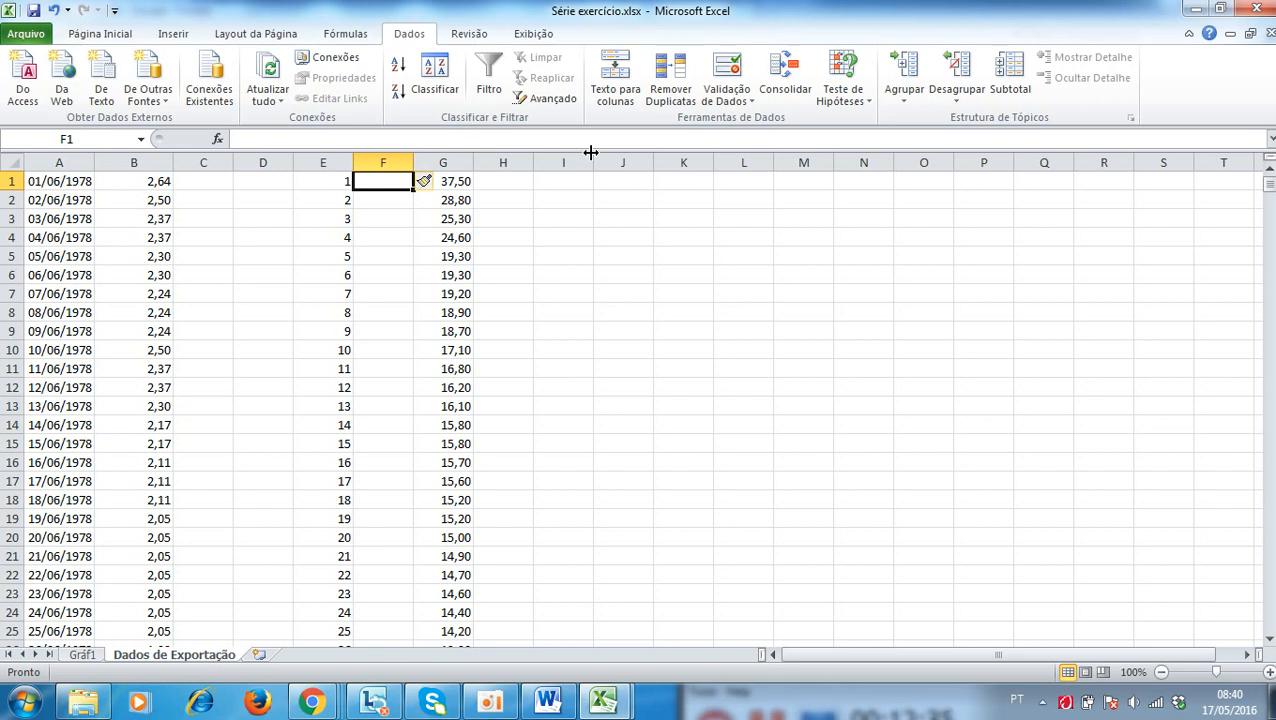
{"action": "left_click", "coordinate": [456, 181]}
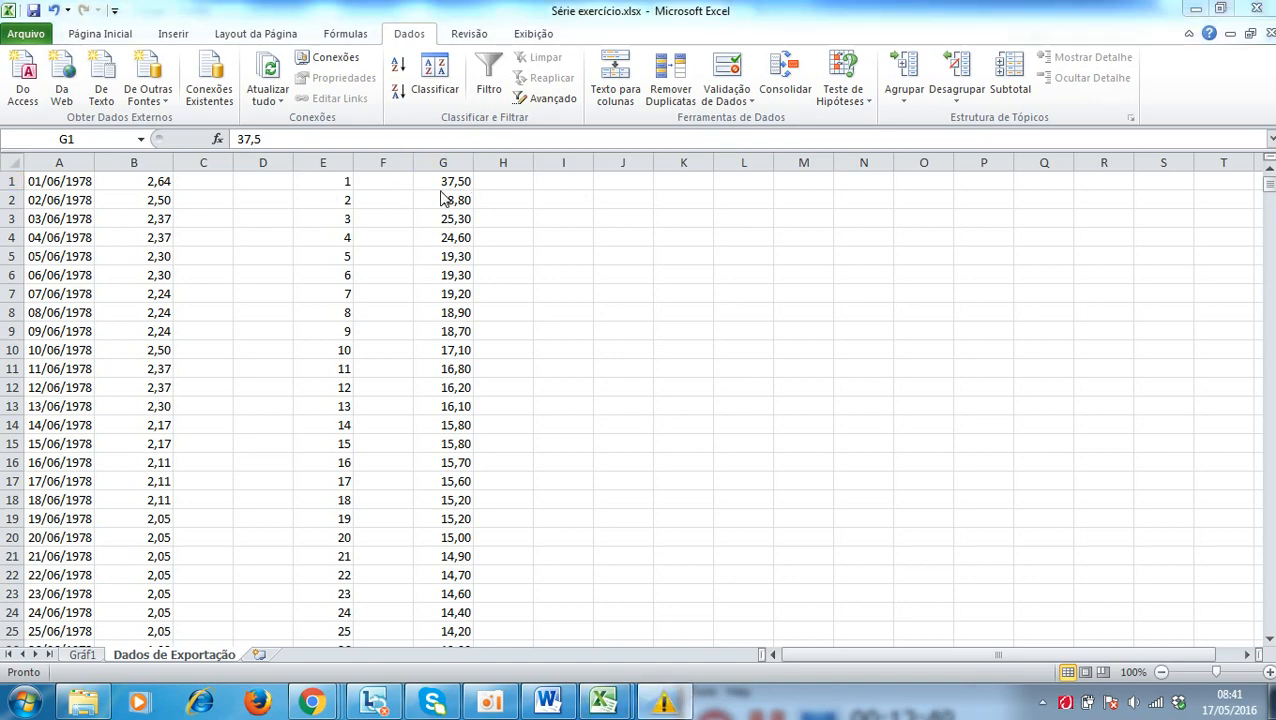
{"action": "left_click", "coordinate": [866, 150]}
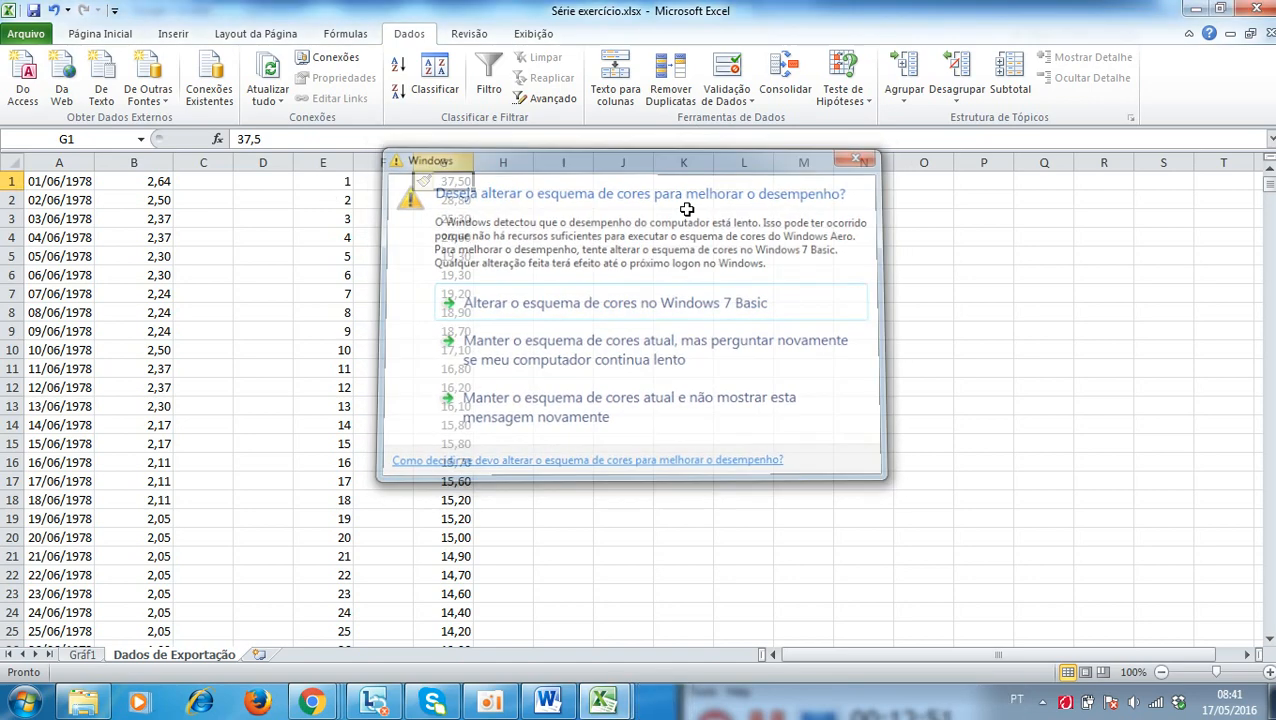
- Enter the formula =E1/10196 in cell F1 to compute the first rank's share of all records
{"action": "left_click", "coordinate": [377, 185]}
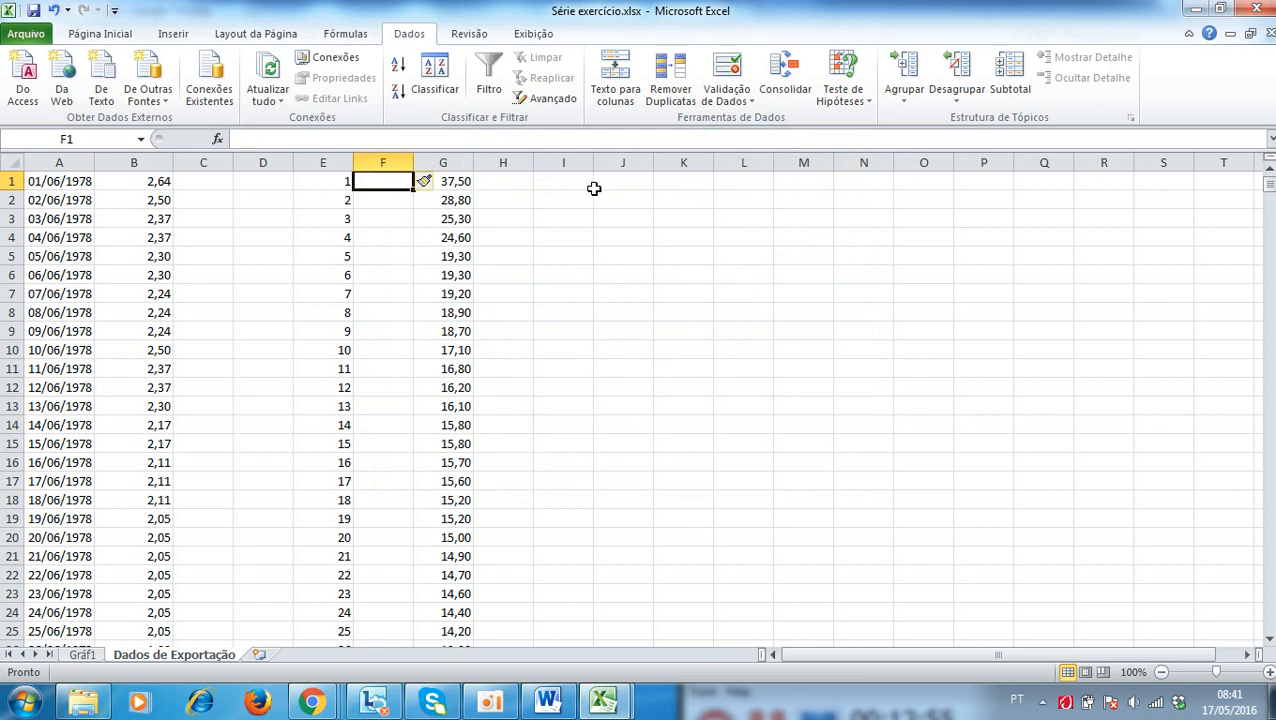
{"action": "type", "text": "="}
{"action": "key", "text": "Left"}
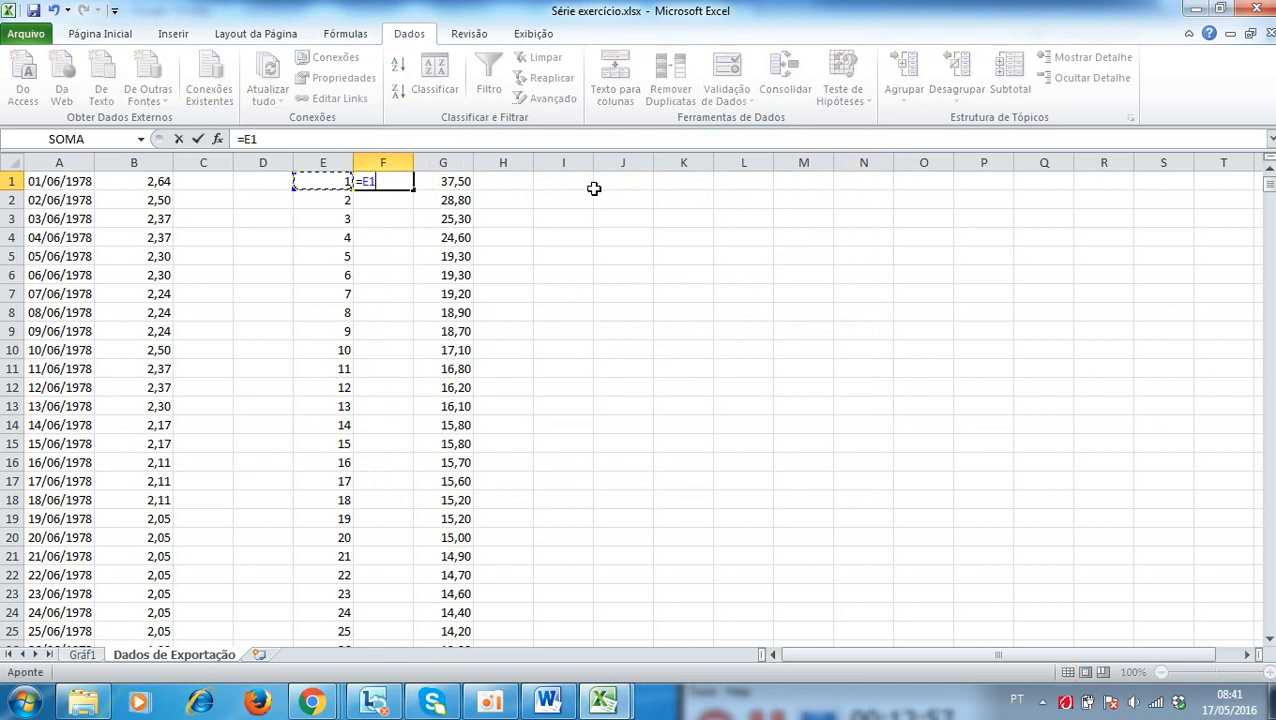
{"action": "type", "text": "/10196"}
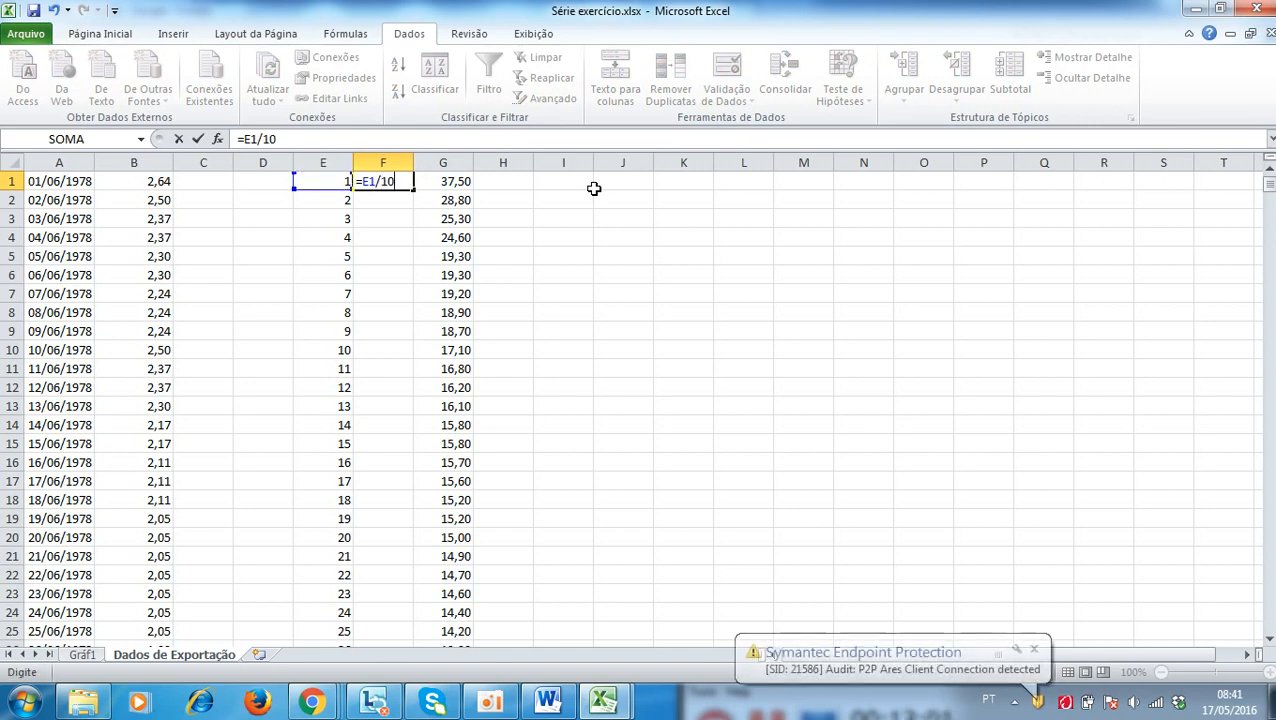
{"action": "key", "text": "Return"}
{"action": "key", "text": "Up"}
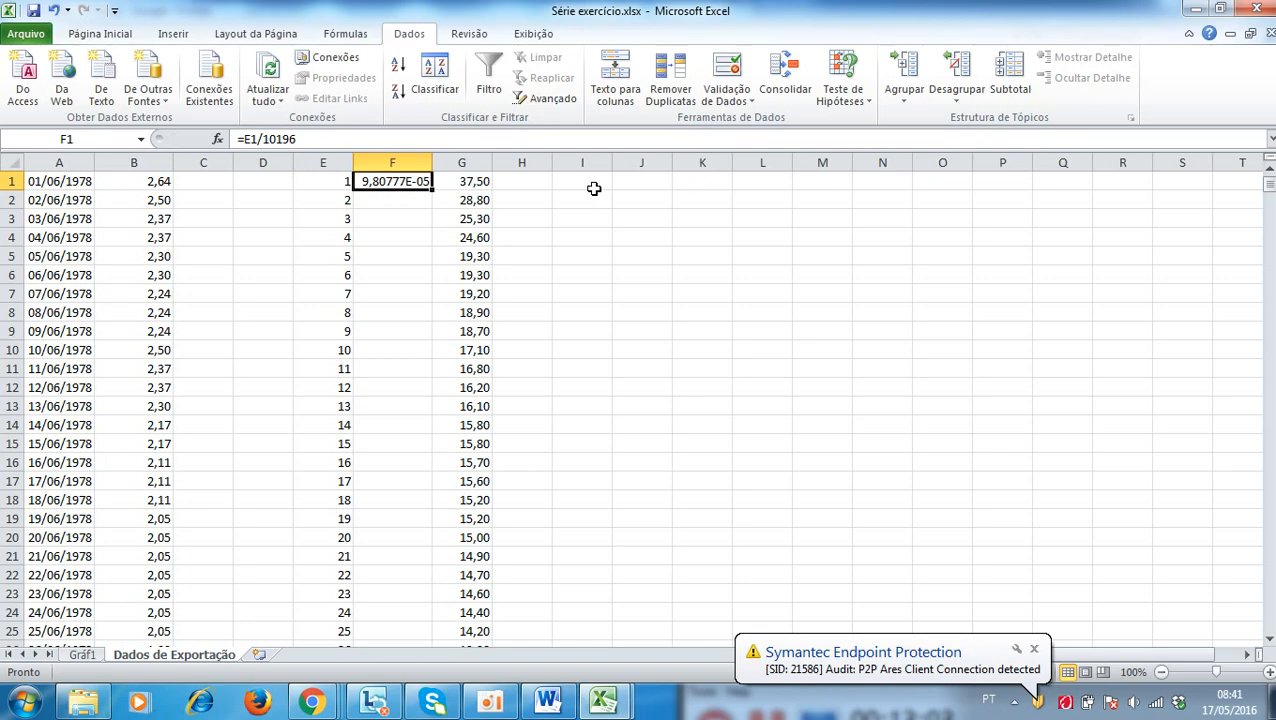
- Format cell F1 as a percentage with two decimal places
{"action": "left_click", "coordinate": [105, 33]}
{"action": "left_click", "coordinate": [647, 95]}
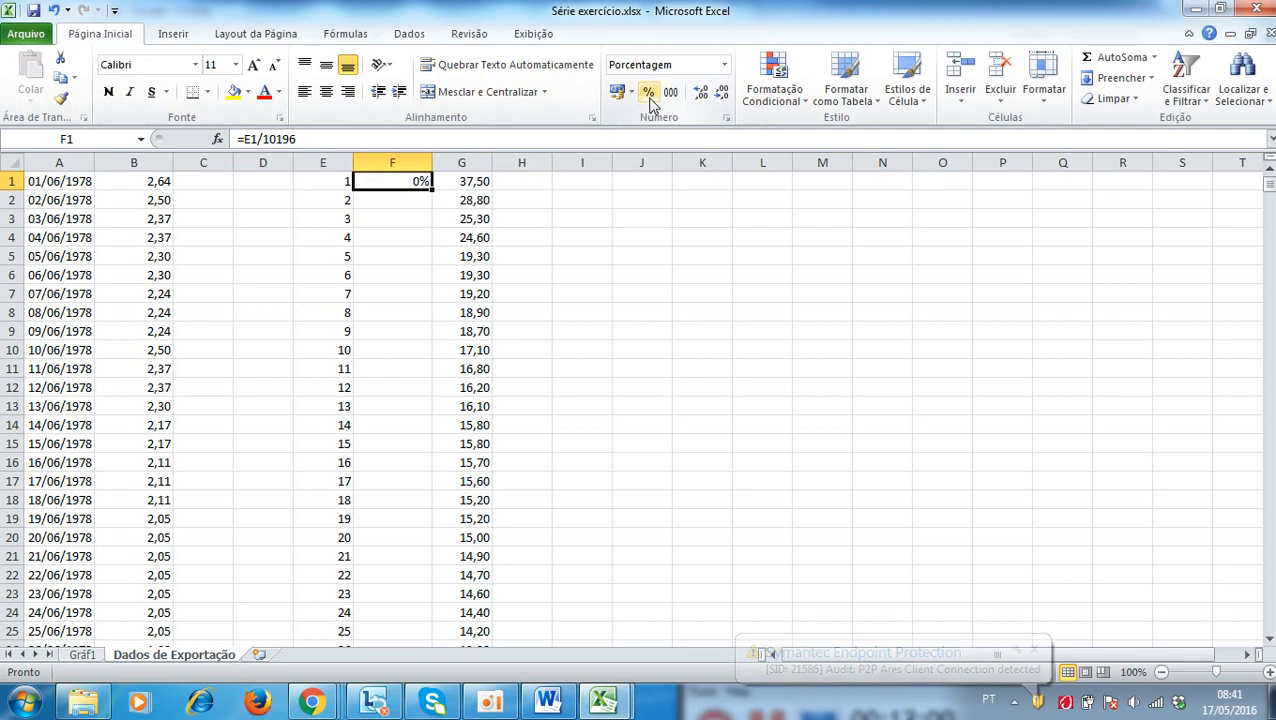
{"action": "left_click", "coordinate": [698, 94]}
{"action": "left_click", "coordinate": [699, 94]}
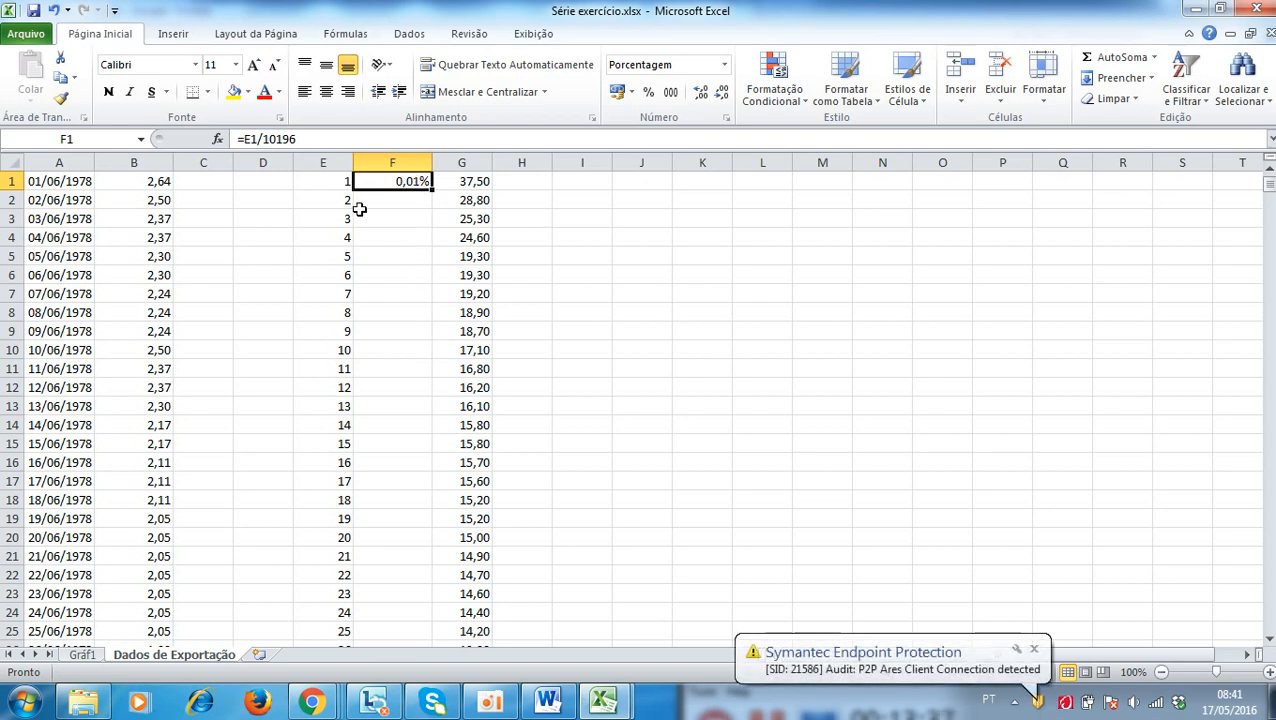
{"action": "left_click", "coordinate": [1035, 650]}
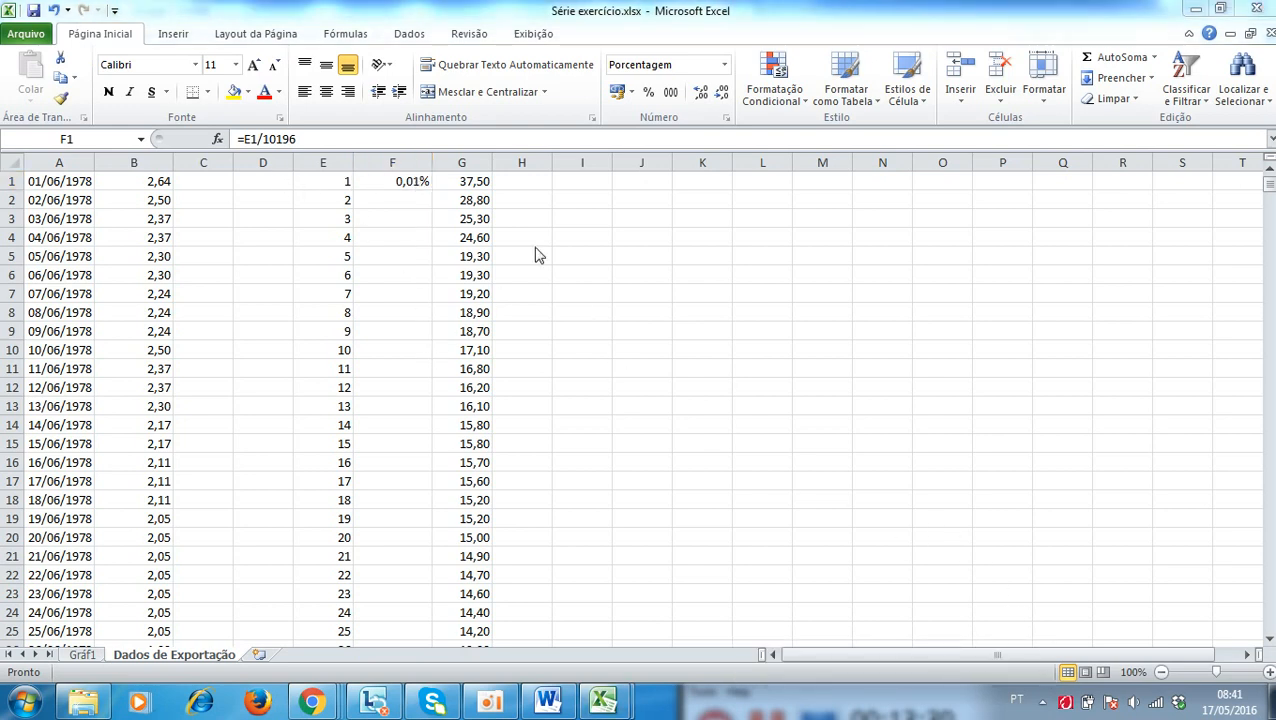
- Copy the percentage formula from F1 down column F to the last ranked flow
{"action": "left_click", "coordinate": [383, 181]}
{"action": "left_click_drag", "start_coordinate": [432, 190], "coordinate": [420, 206]}
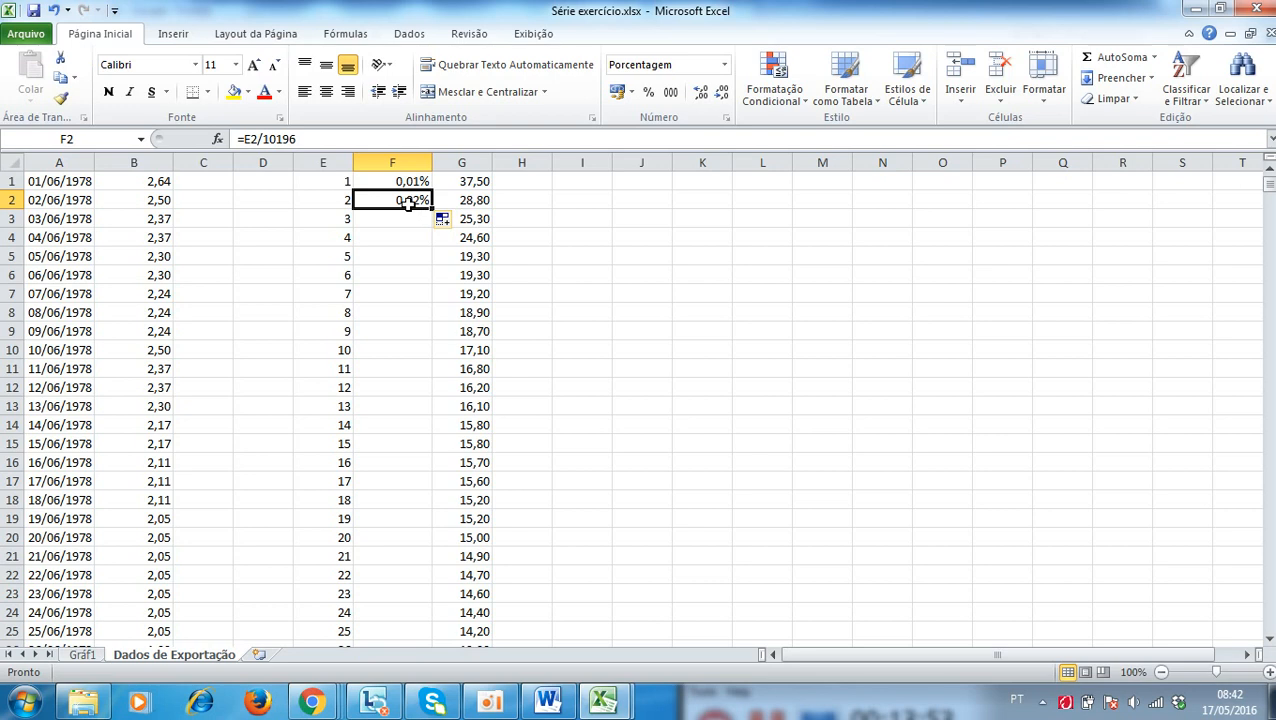
{"action": "left_click", "coordinate": [469, 202]}
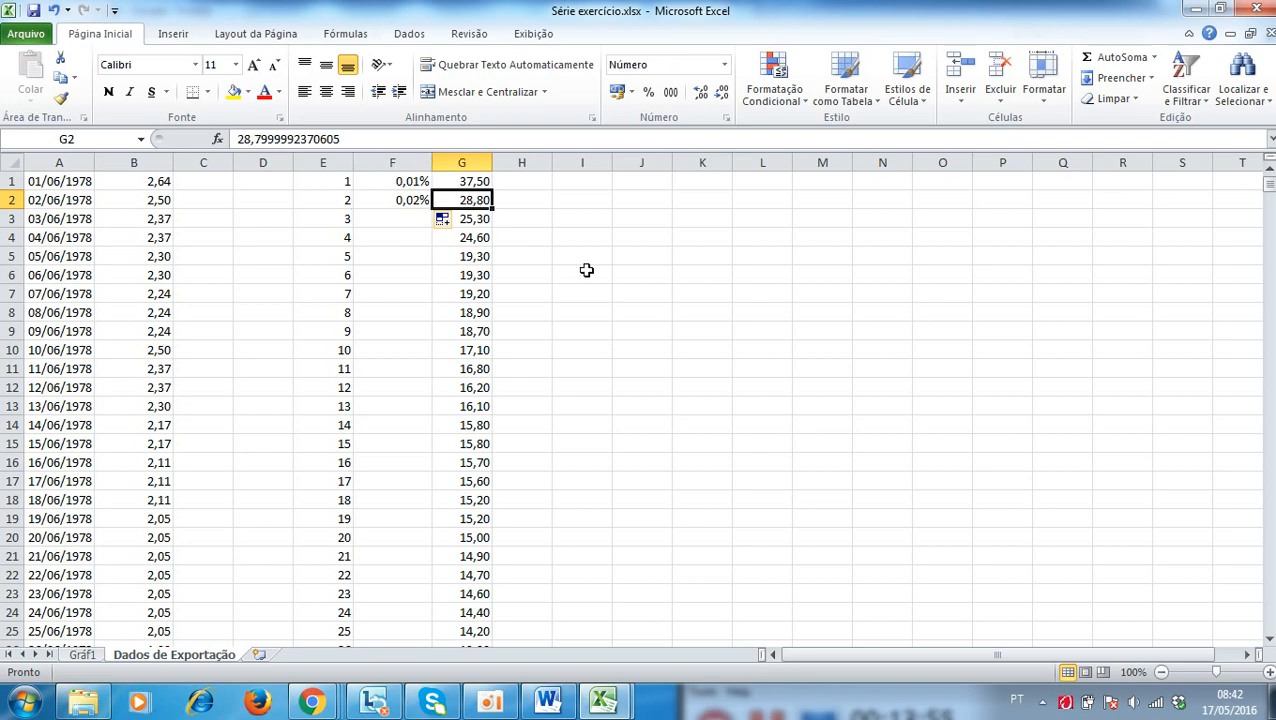
{"action": "left_click", "coordinate": [391, 204]}
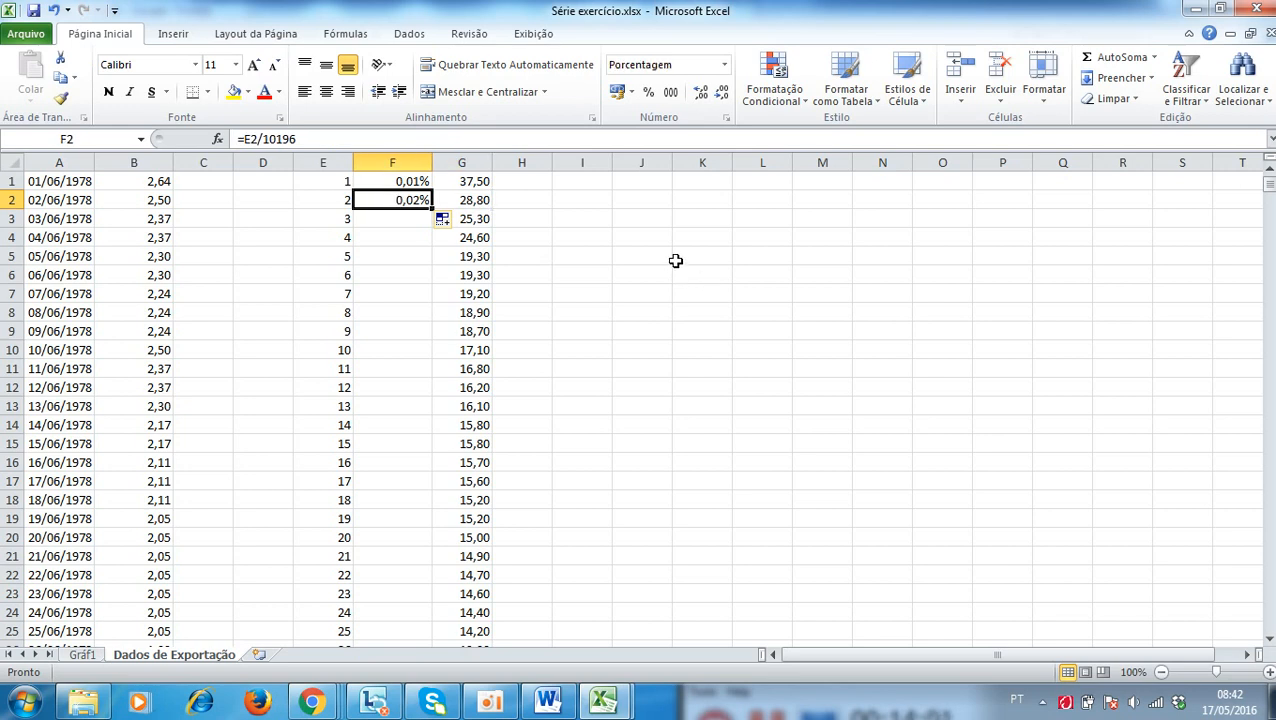
{"action": "double_click", "coordinate": [434, 209]}
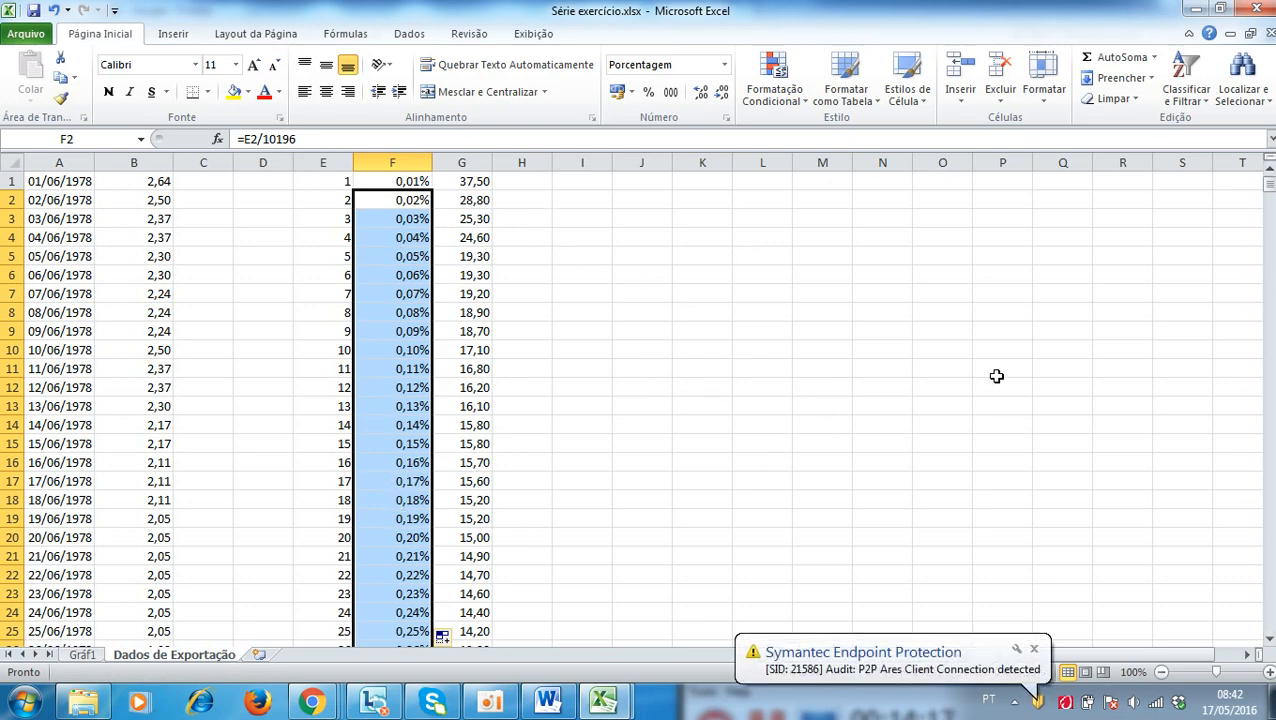
{"action": "left_click", "coordinate": [1033, 649]}
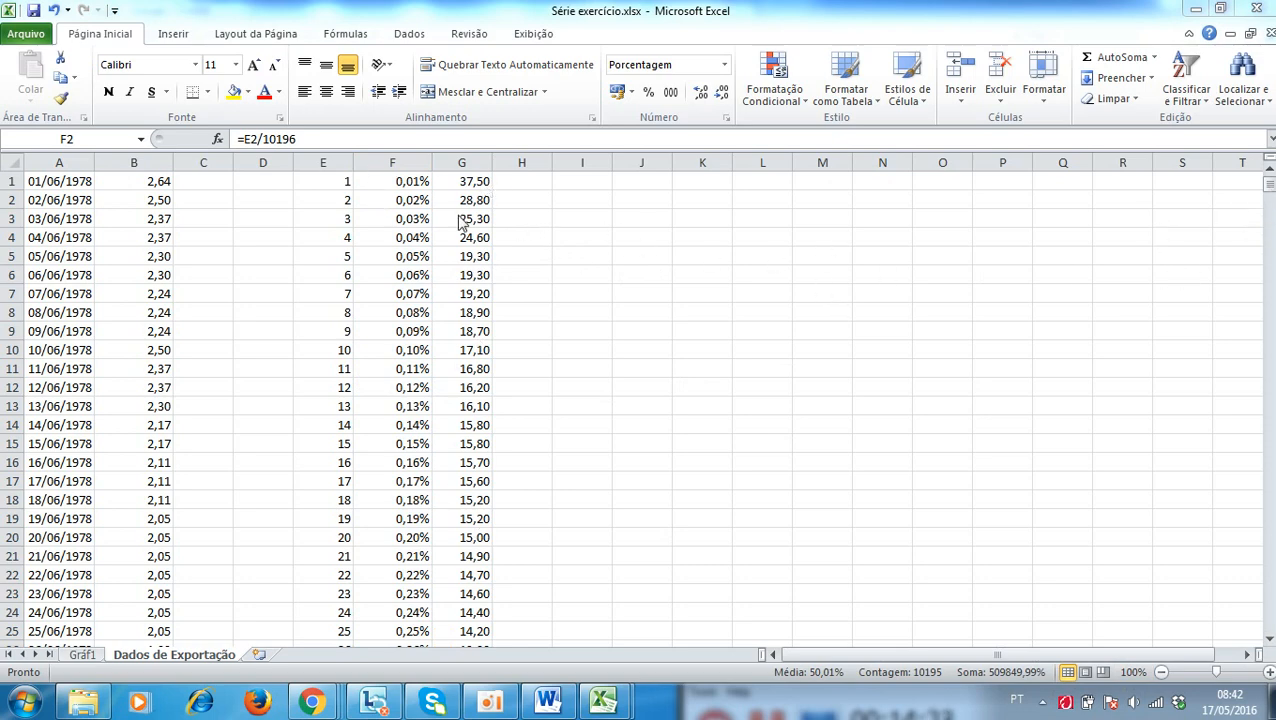
- Plot the percentages and sorted flows in F1:G10196 as a scatter chart with straight lines and no markers
{"action": "left_click_drag", "start_coordinate": [1268, 189], "coordinate": [1269, 632]}
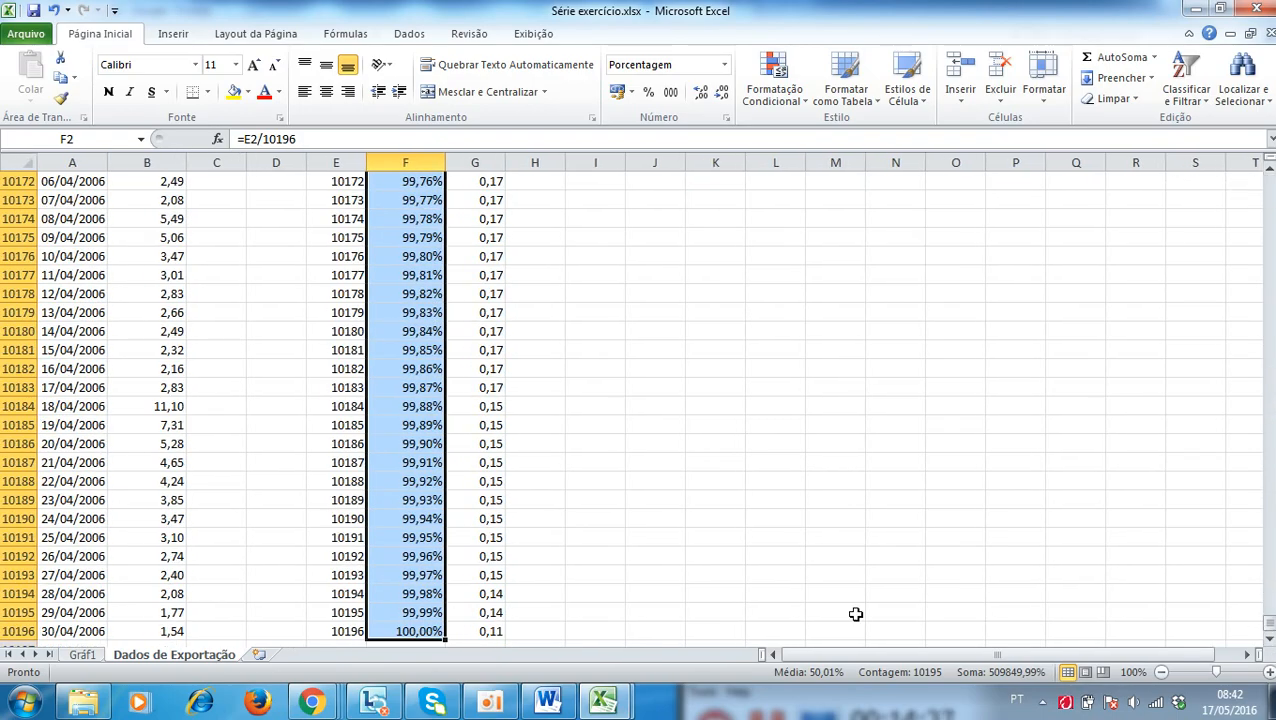
{"action": "left_click", "coordinate": [420, 628]}
{"action": "left_click", "coordinate": [472, 630]}
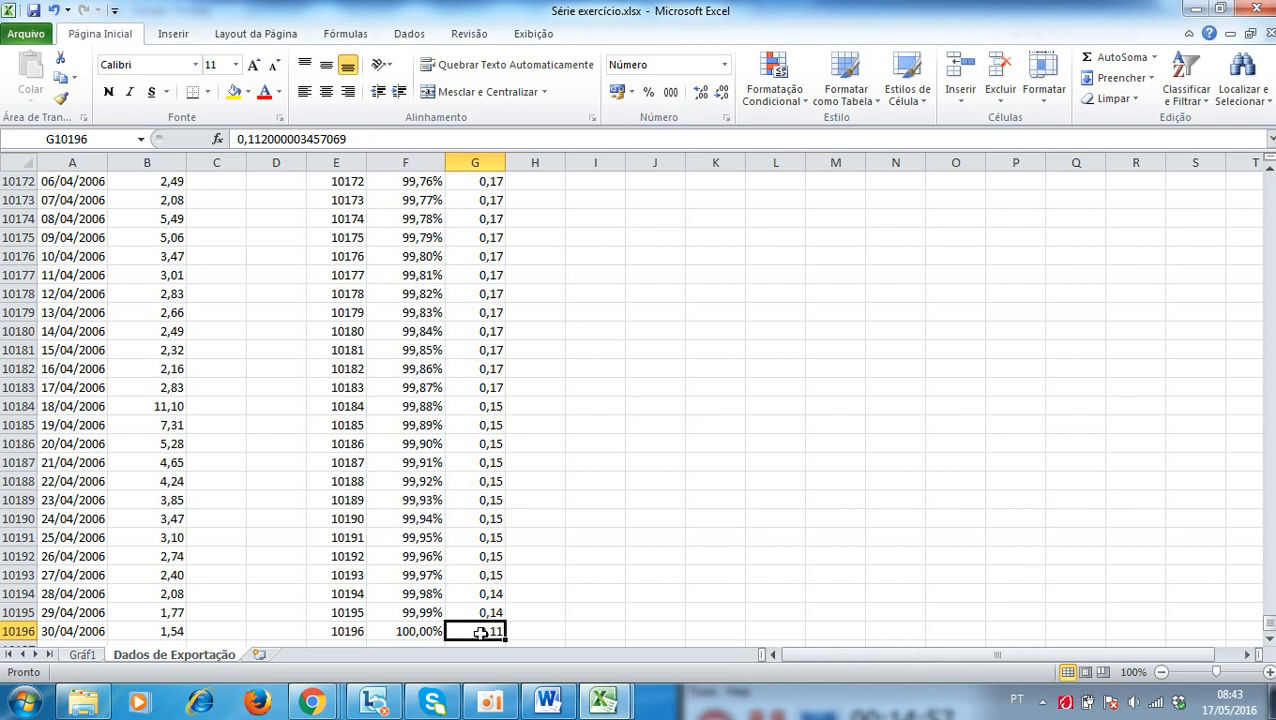
{"action": "key", "text": "ctrl+shift+Home"}
{"action": "key", "text": "shift+Right"}
{"action": "key", "text": "shift+Right"}
{"action": "key", "text": "shift+Right"}
{"action": "key", "text": "shift+Right"}
{"action": "key", "text": "shift+Right"}
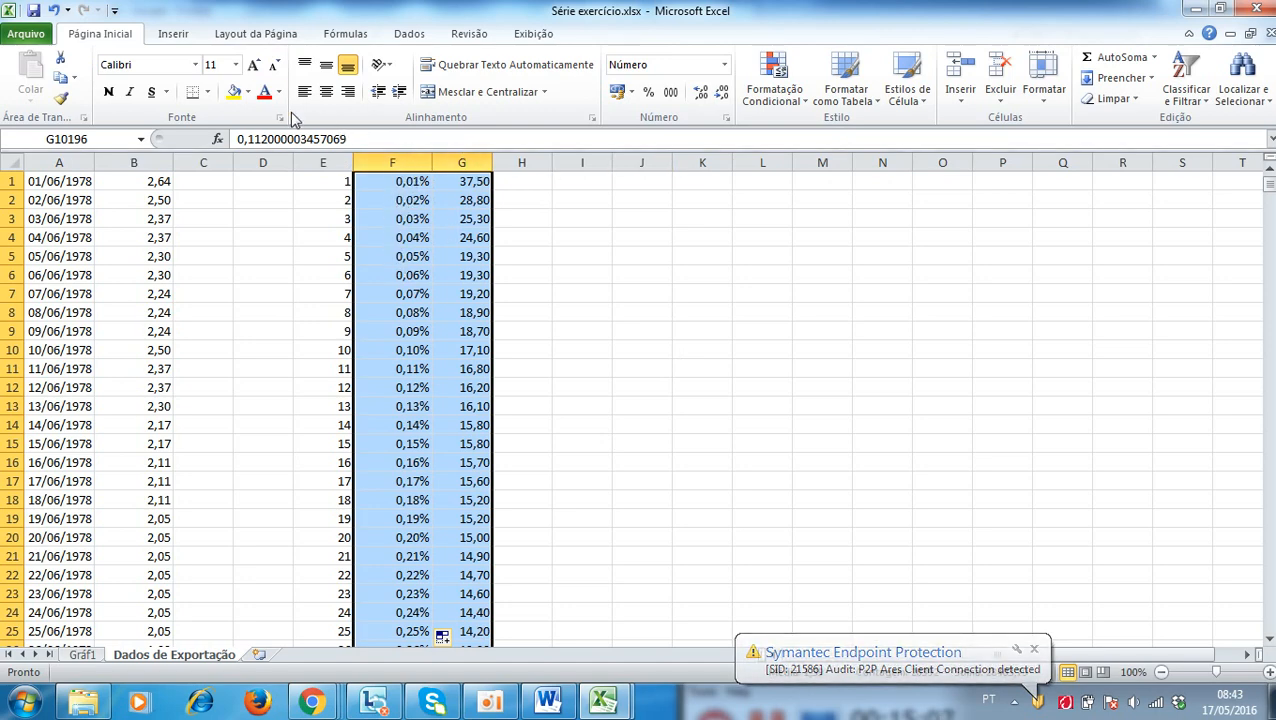
{"action": "left_click", "coordinate": [180, 34]}
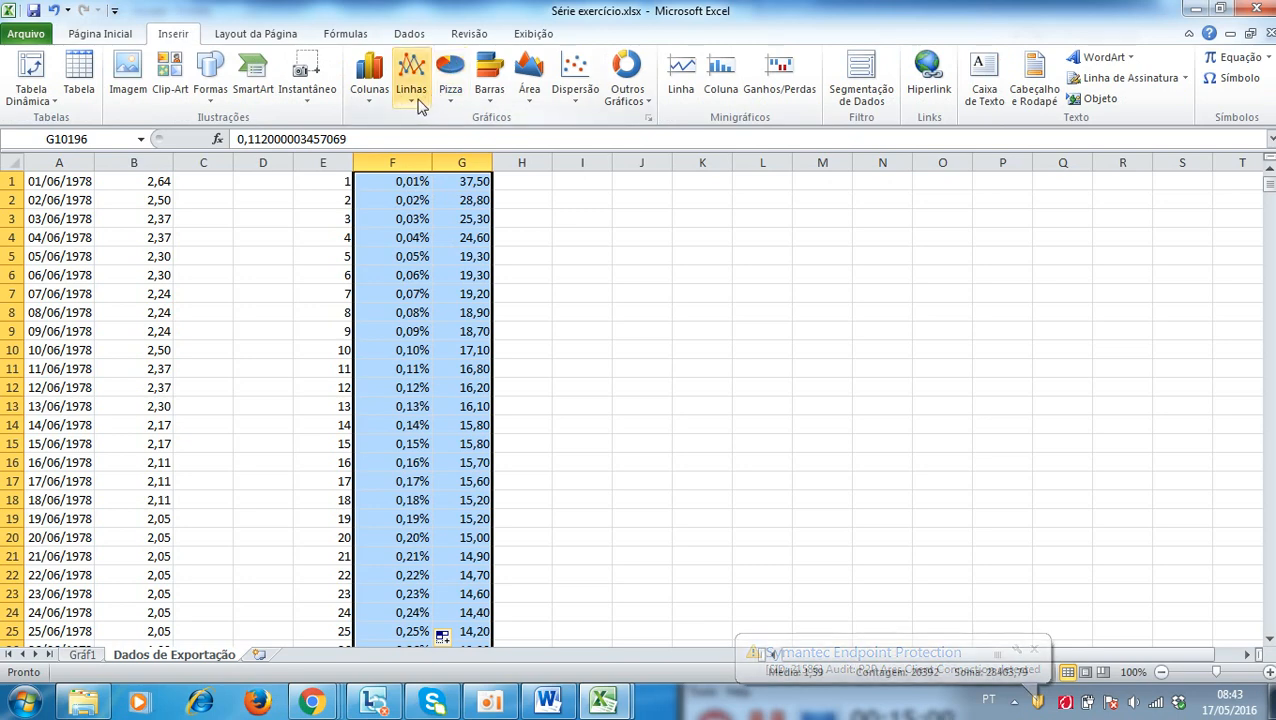
{"action": "left_click", "coordinate": [587, 105]}
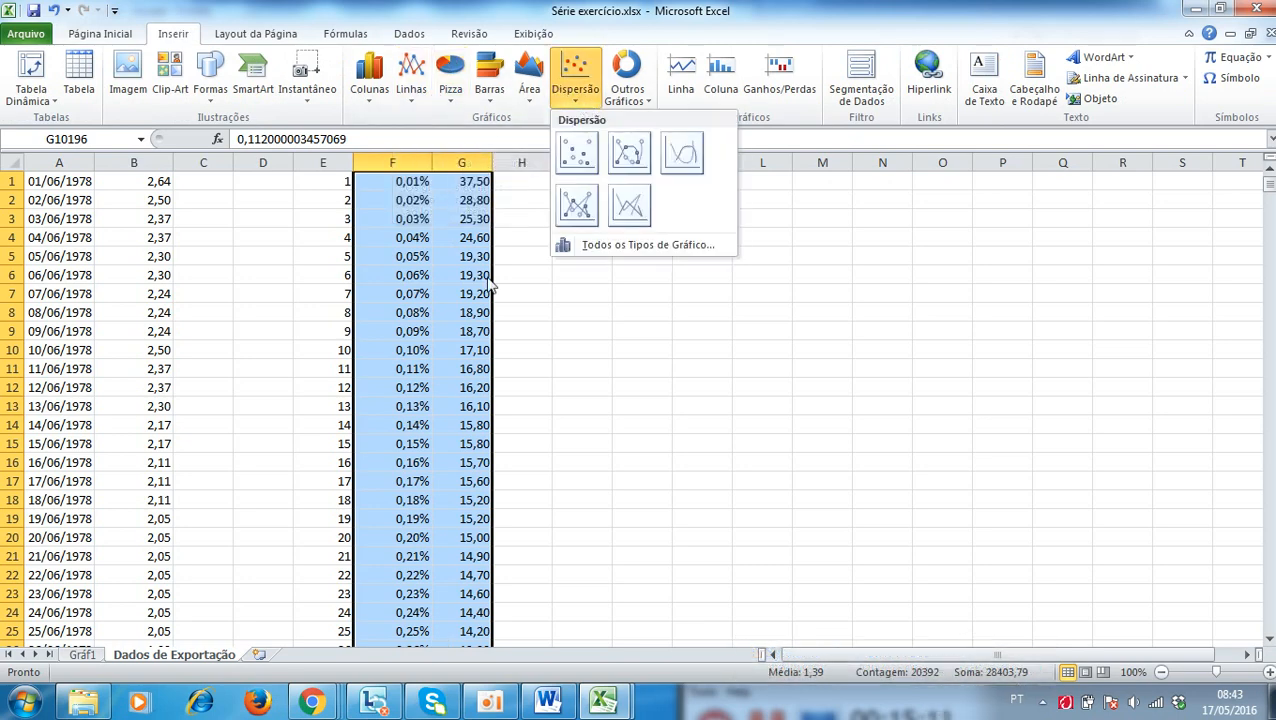
{"action": "left_click", "coordinate": [626, 203]}
- Delete the scatter chart's legend and move the chart to its own new sheet
{"action": "left_click", "coordinate": [845, 430]}
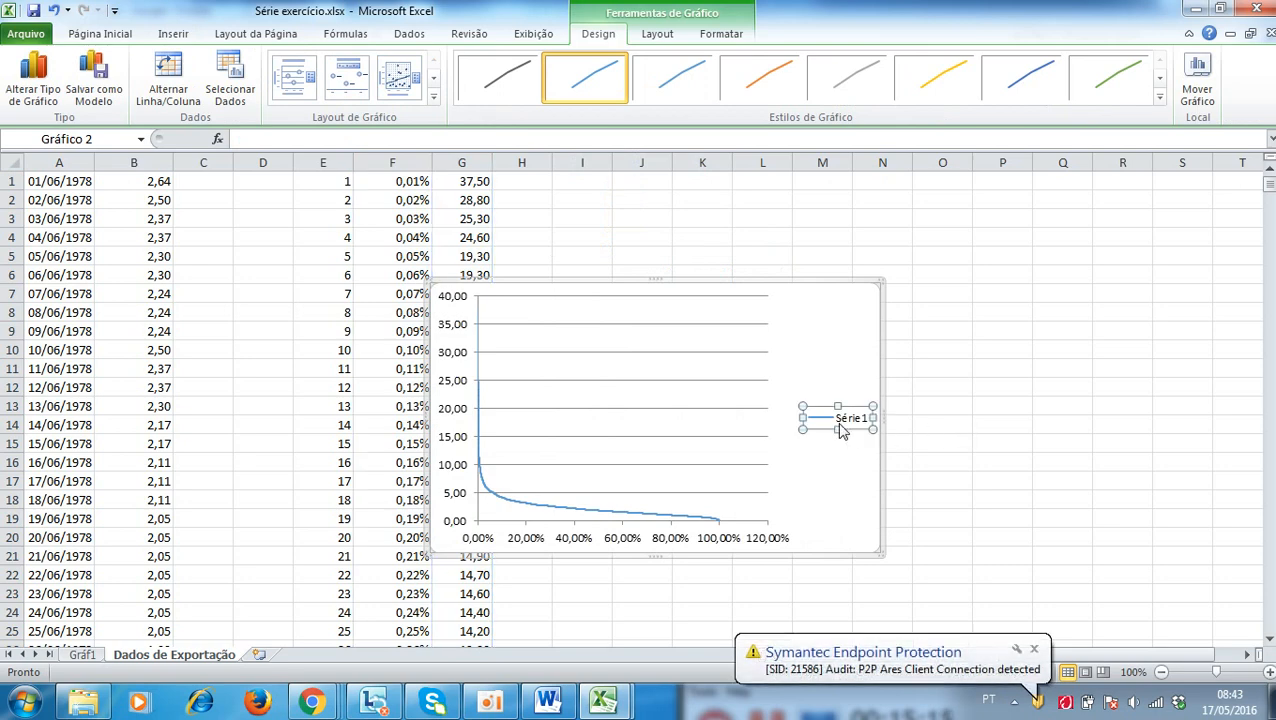
{"action": "key", "text": "Delete"}
{"action": "right_click", "coordinate": [868, 442]}
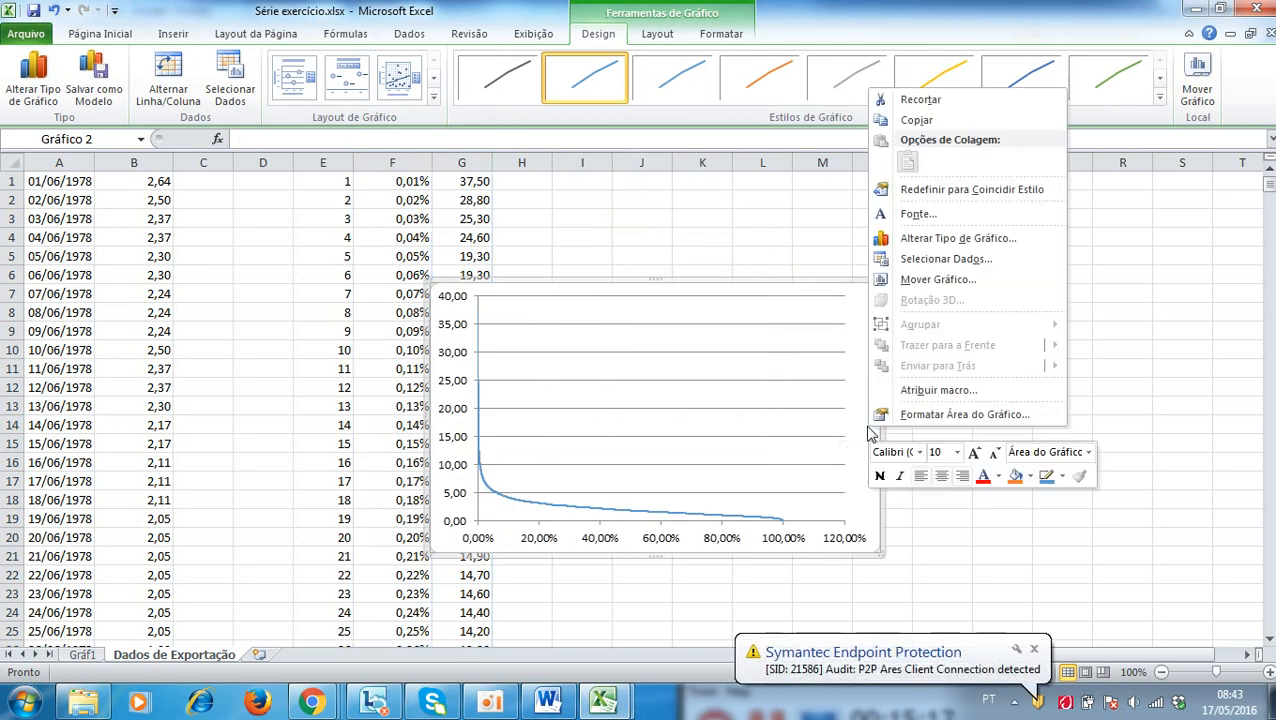
{"action": "left_click", "coordinate": [917, 279]}
{"action": "left_click", "coordinate": [821, 251]}
{"action": "left_click", "coordinate": [1000, 342]}
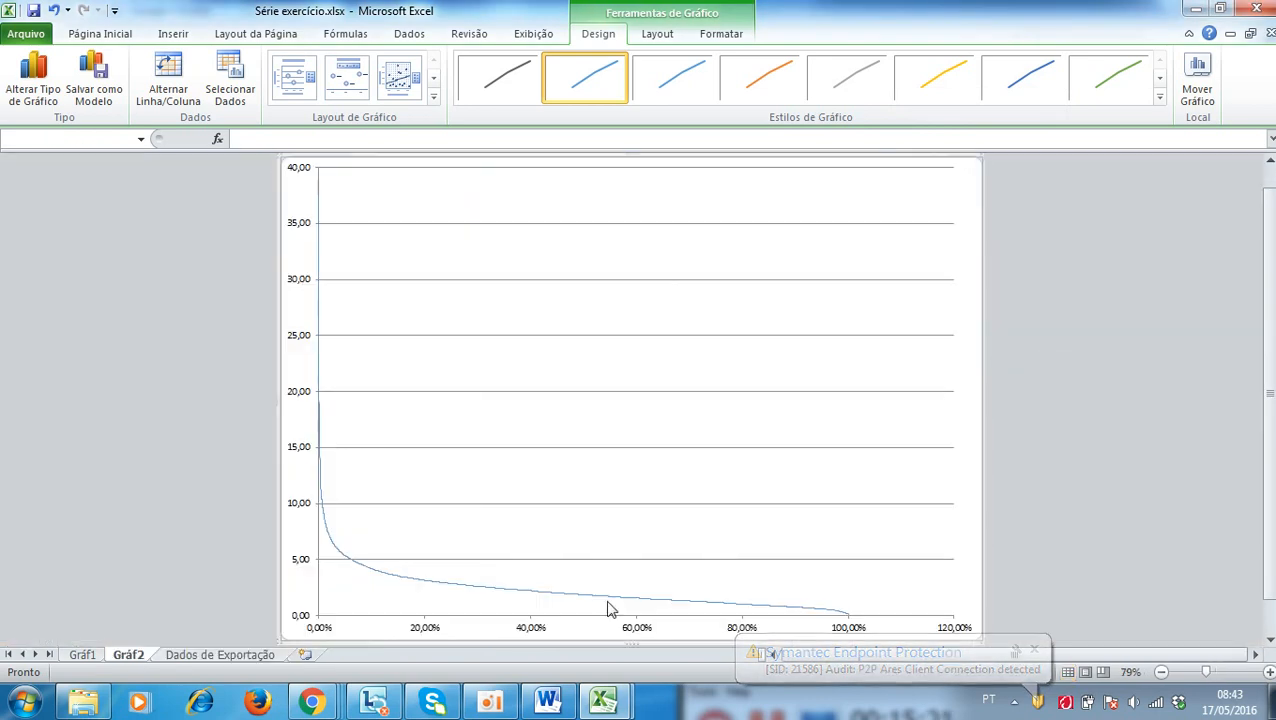
- Fix the horizontal axis maximum at 1 so the scale ends at 100%
{"action": "right_click", "coordinate": [866, 628]}
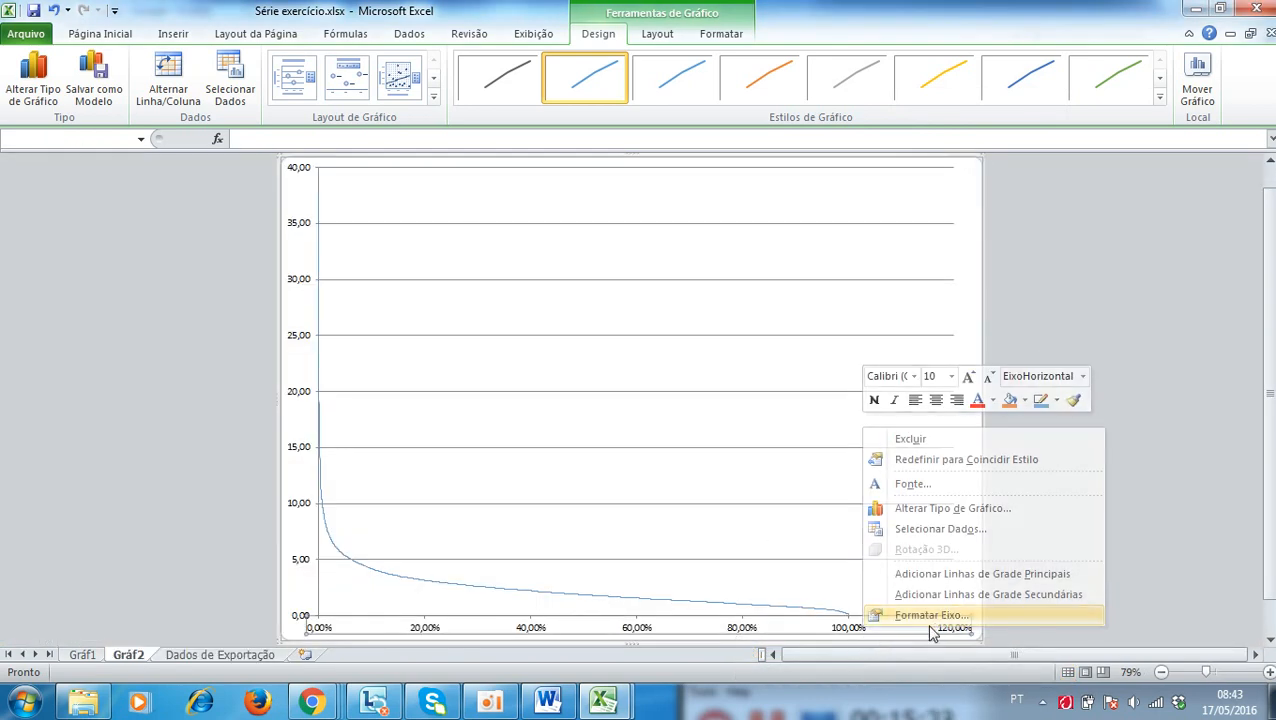
{"action": "left_click", "coordinate": [929, 613]}
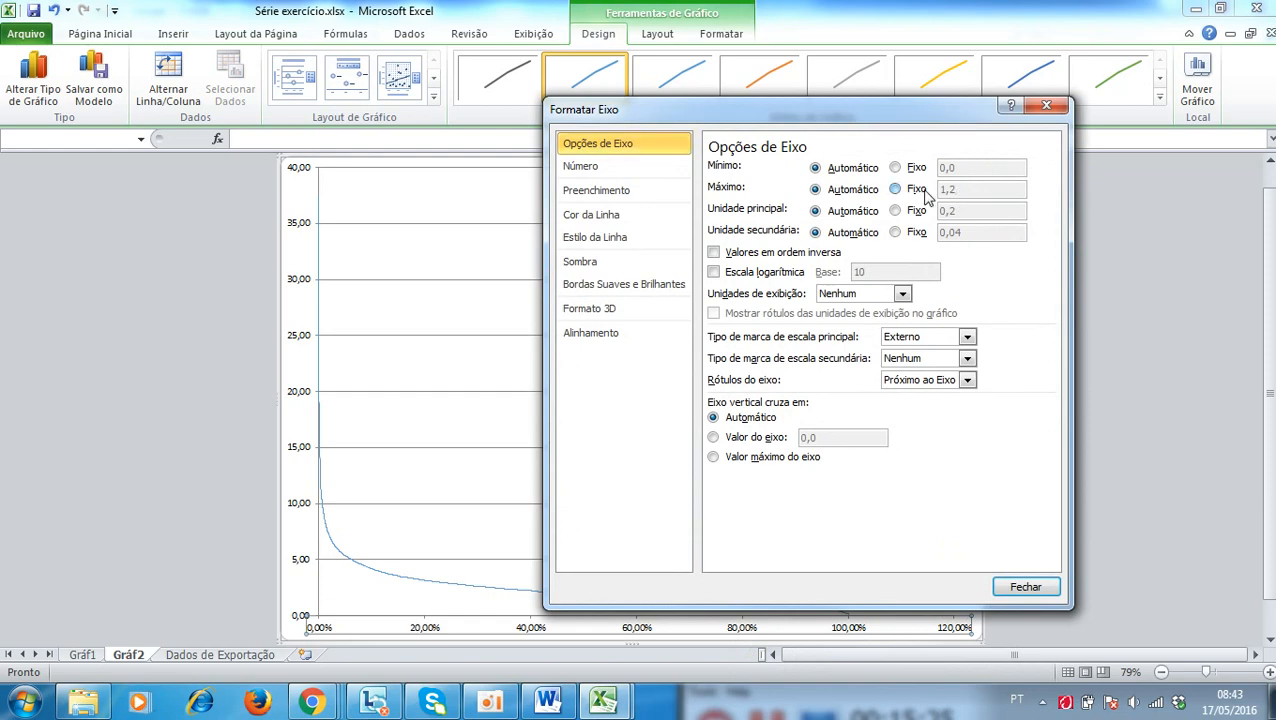
{"action": "left_click", "coordinate": [917, 190]}
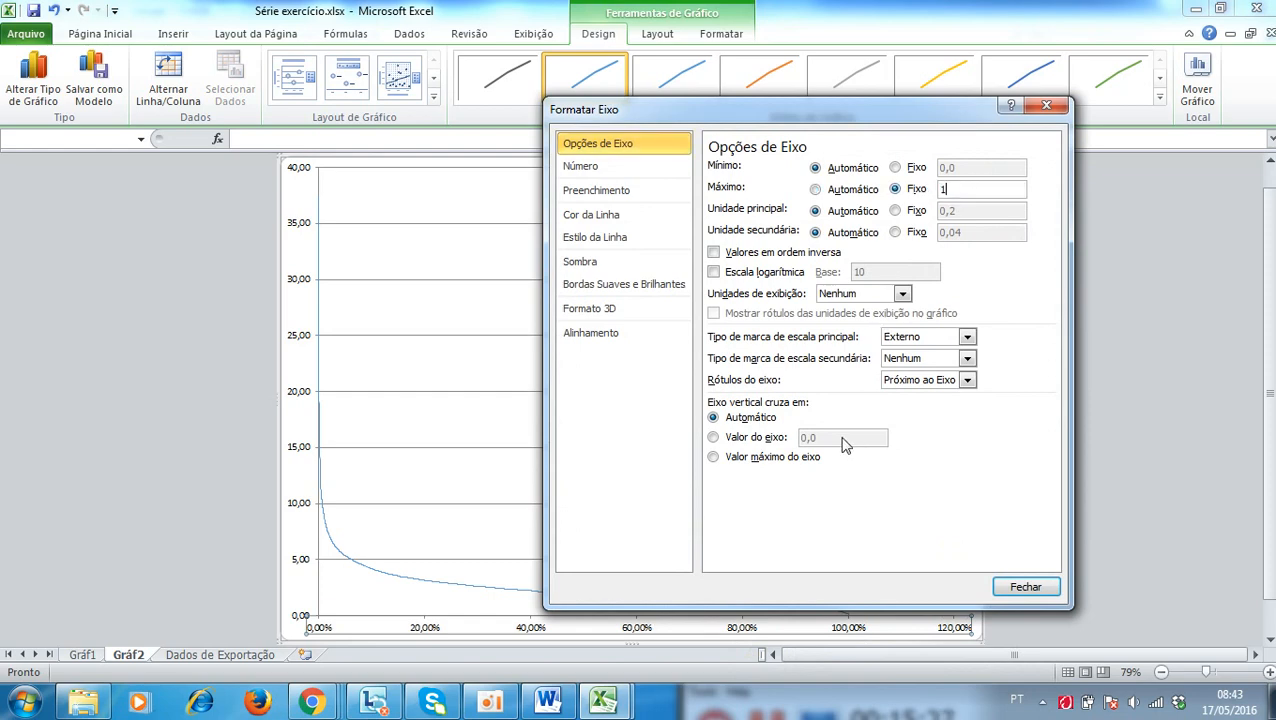
{"action": "left_click", "coordinate": [1025, 586]}
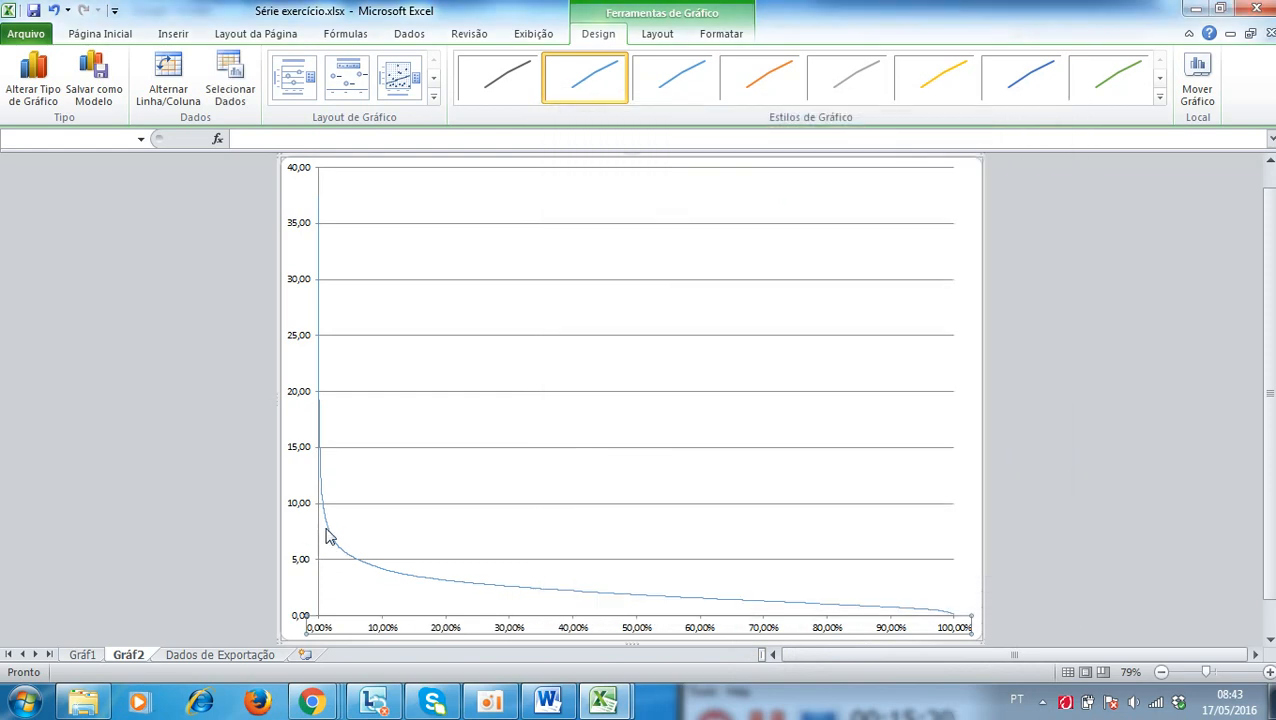
- Set the font size of the vertical and horizontal axis labels to 16
{"action": "left_click", "coordinate": [299, 510]}
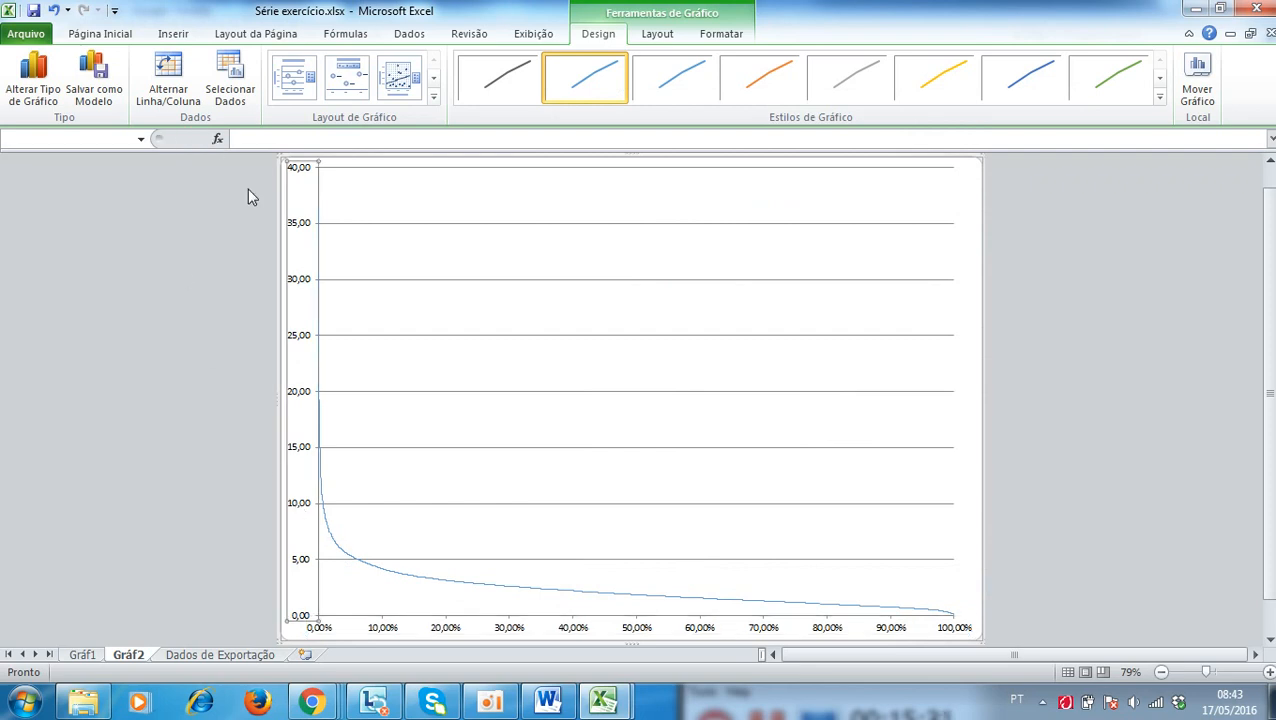
{"action": "right_click", "coordinate": [297, 287]}
{"action": "left_click", "coordinate": [384, 229]}
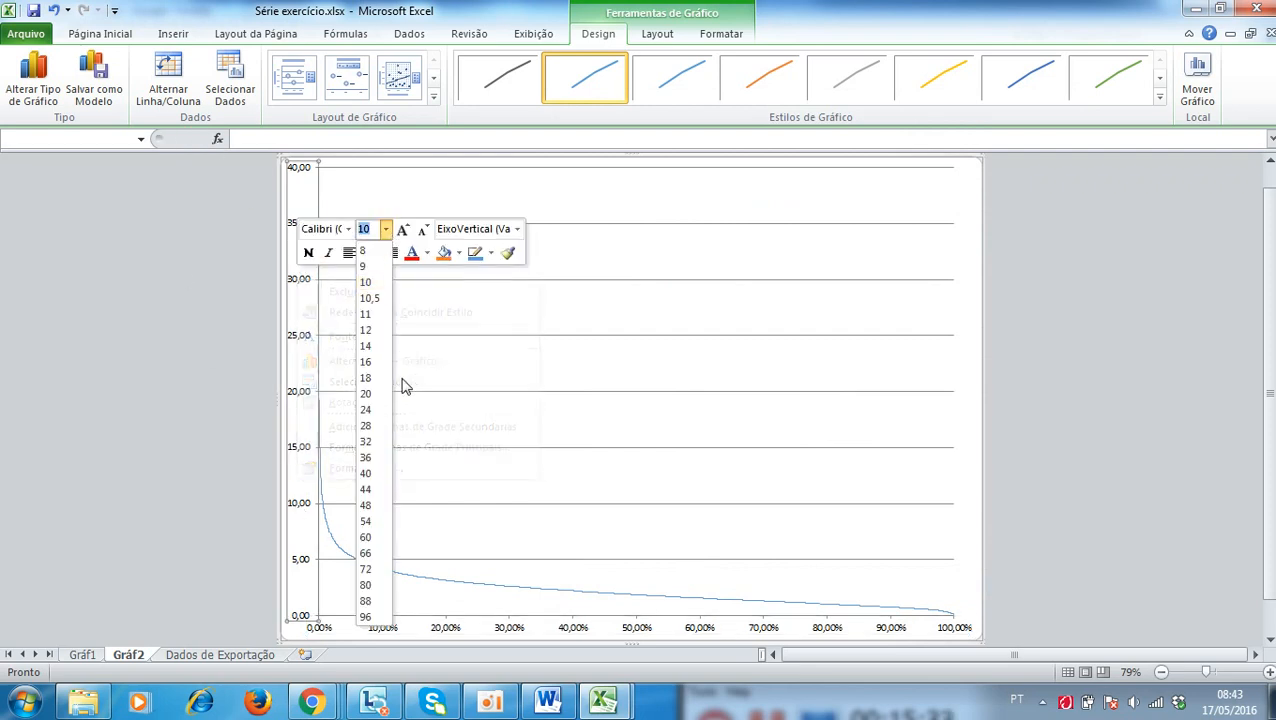
{"action": "left_click", "coordinate": [368, 362]}
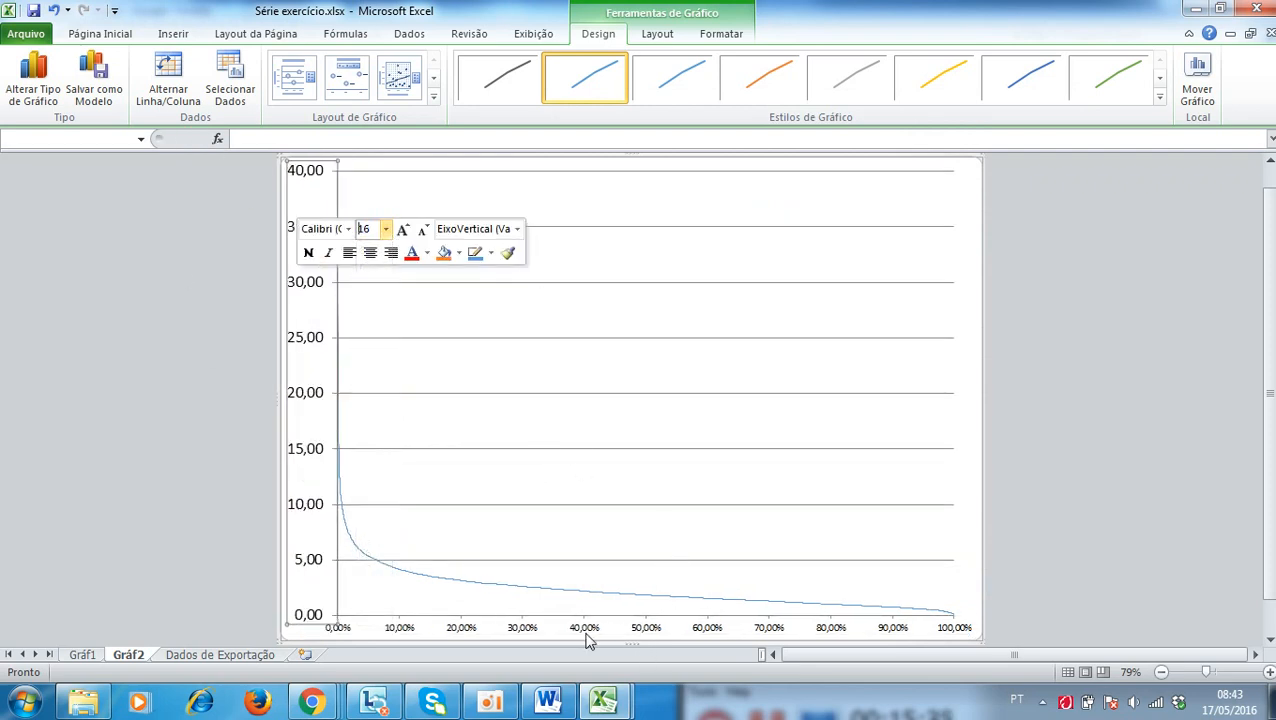
{"action": "right_click", "coordinate": [524, 636]}
{"action": "left_click", "coordinate": [611, 380]}
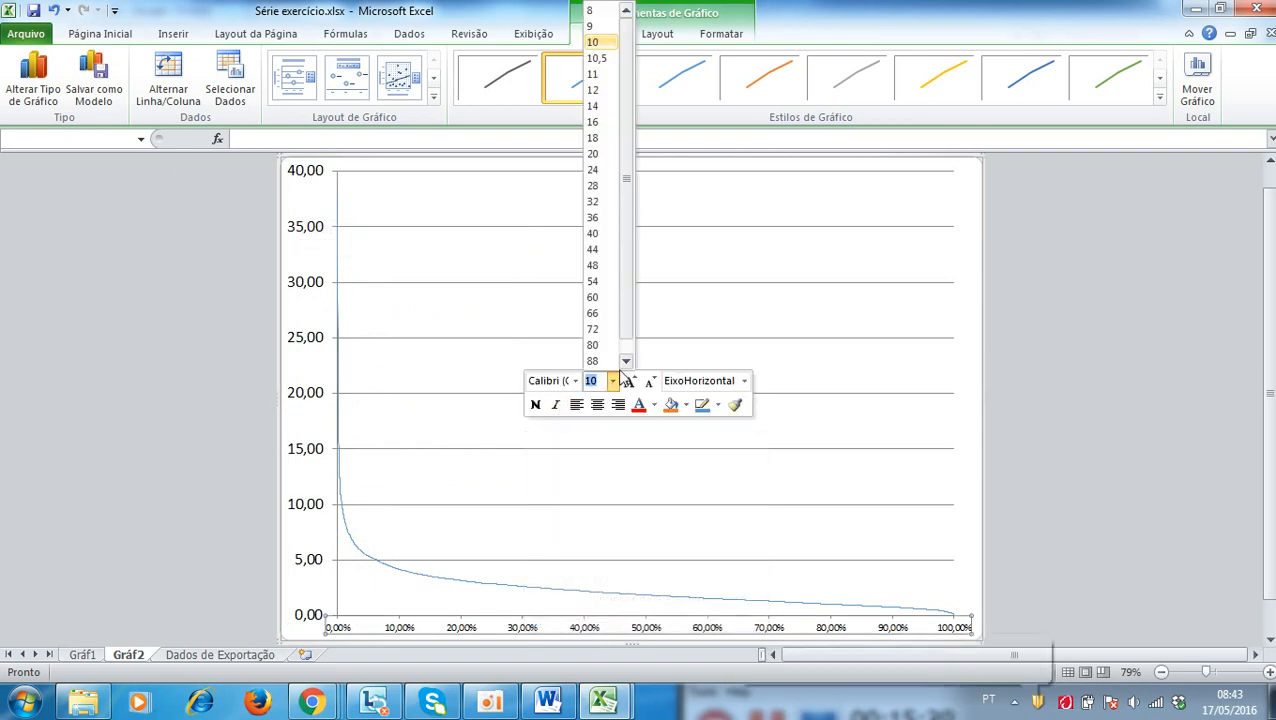
{"action": "left_click", "coordinate": [593, 121]}
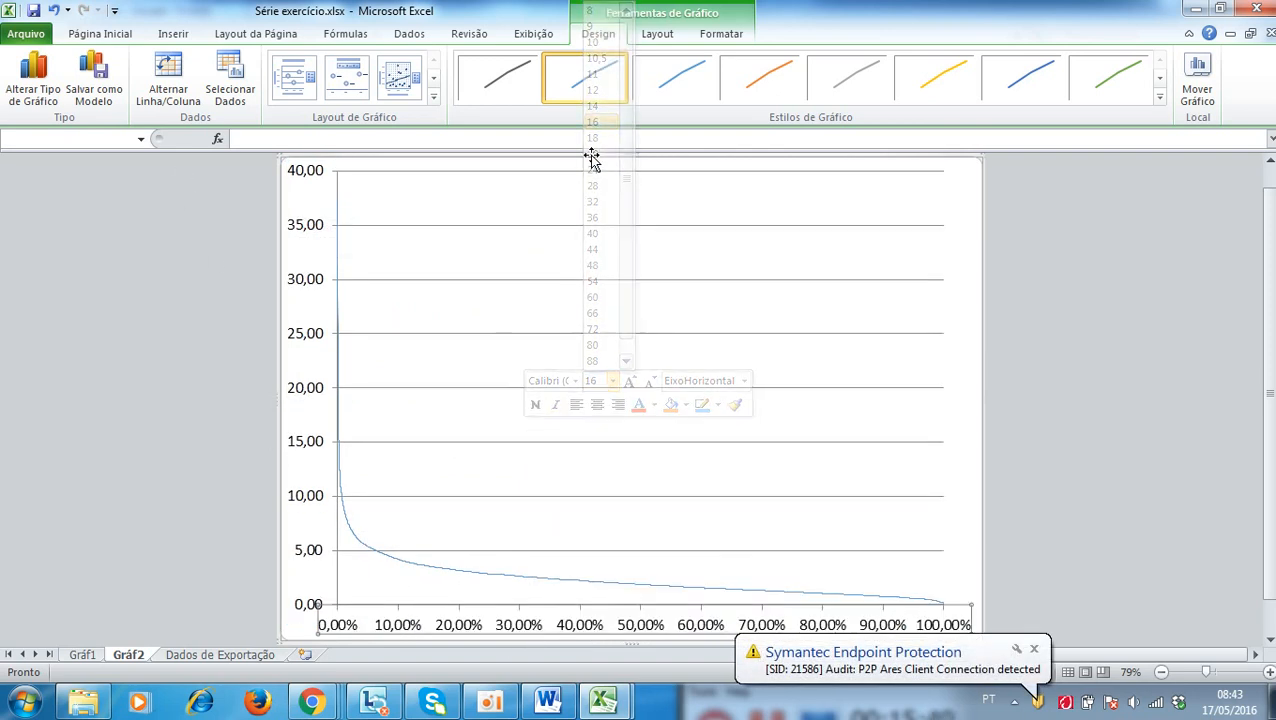
- Add a title below the chart's horizontal axis reading "Probabilidade de excedência ou igualdade"
{"action": "left_click", "coordinate": [658, 35]}
{"action": "left_click", "coordinate": [390, 92]}
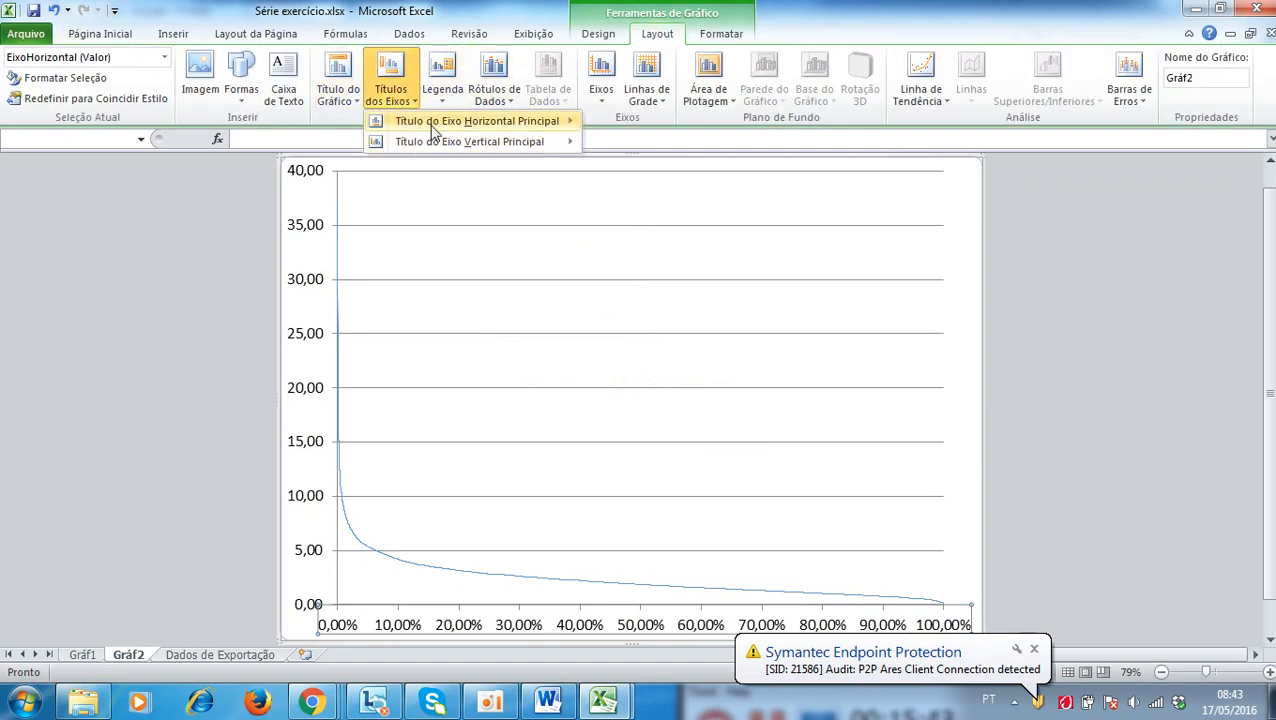
{"action": "mouse_move", "coordinate": [477, 121]}
{"action": "left_click", "coordinate": [664, 178]}
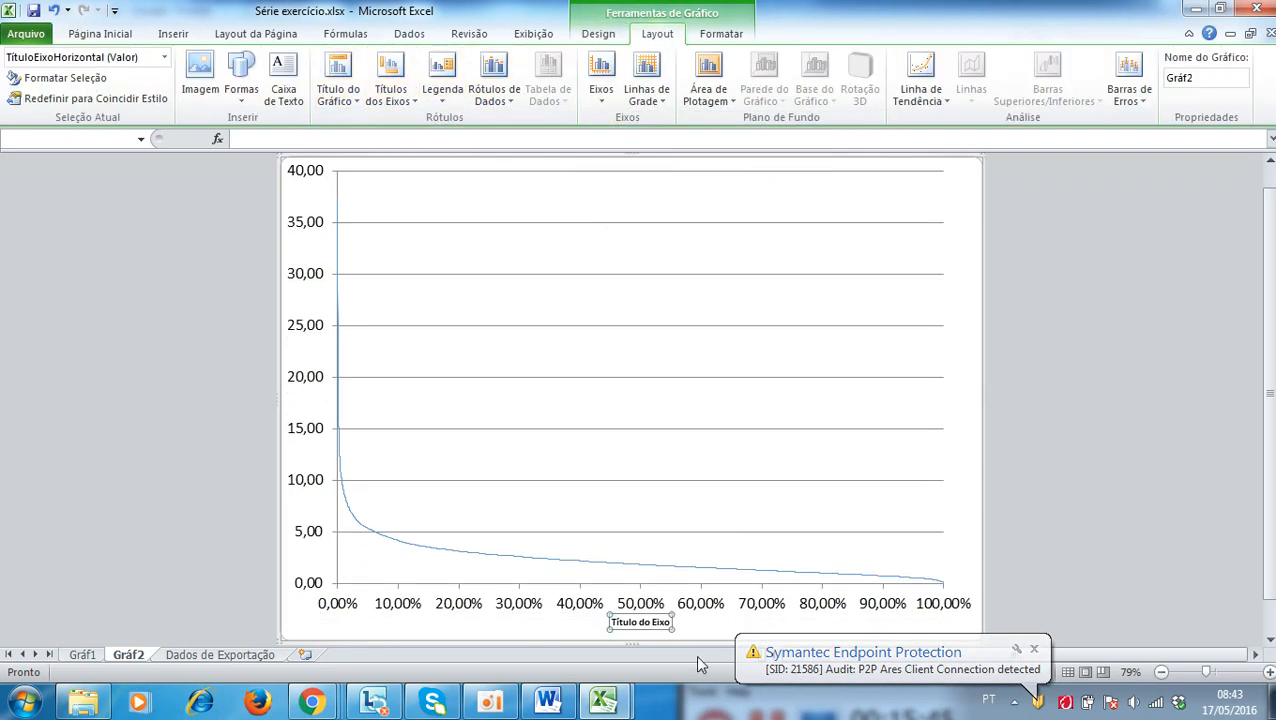
{"action": "triple_click", "coordinate": [641, 623]}
{"action": "key", "text": "BackSpace"}
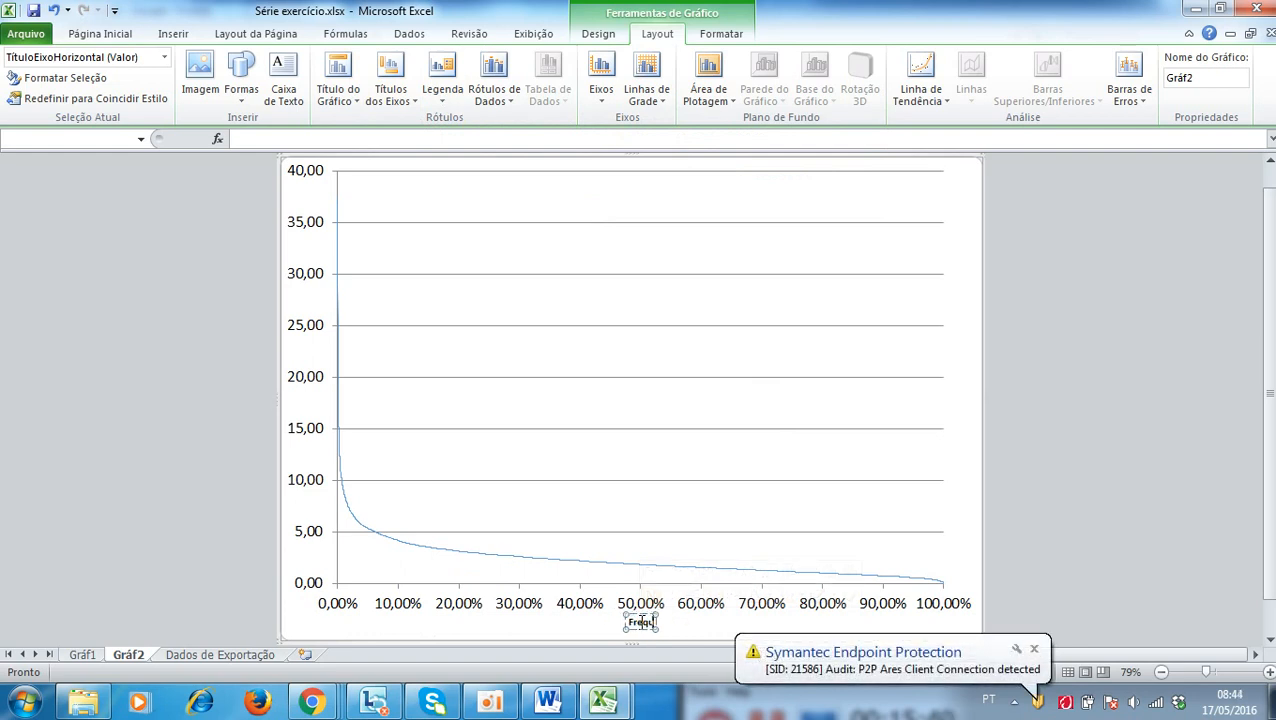
{"action": "type", "text": "Probab"}
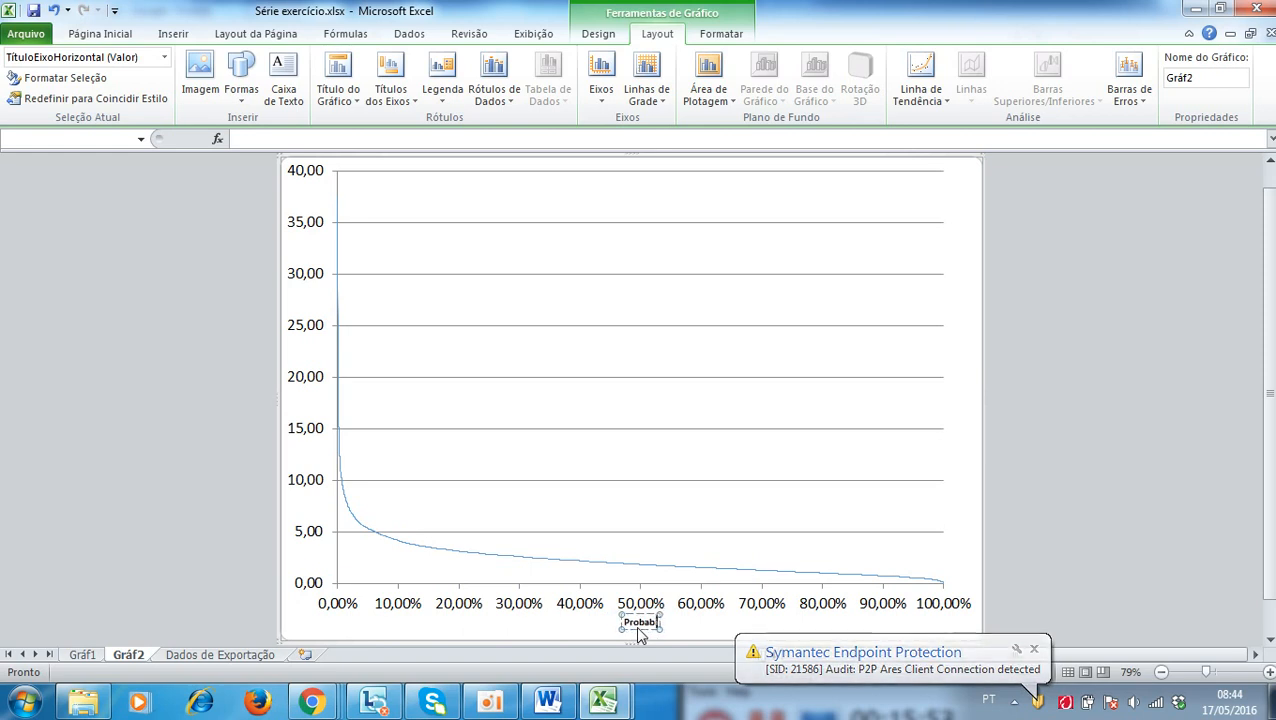
{"action": "type", "text": "ilidade de e"}
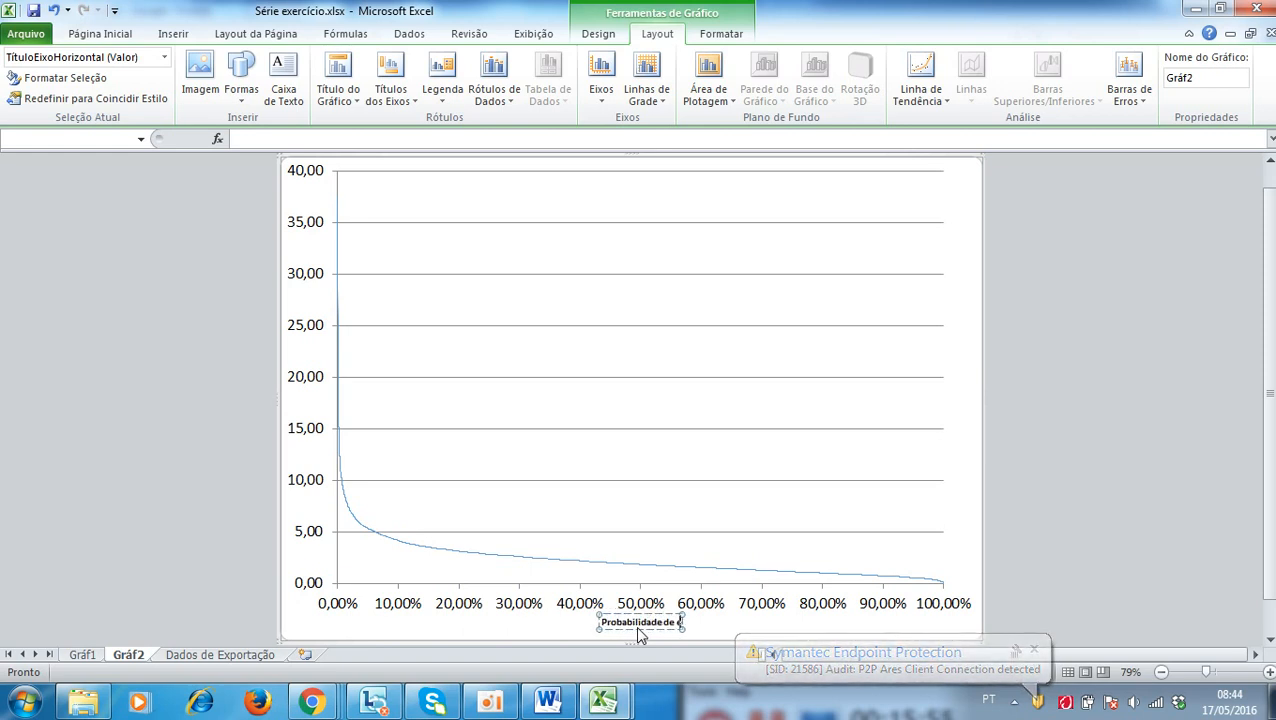
{"action": "type", "text": "xced"}
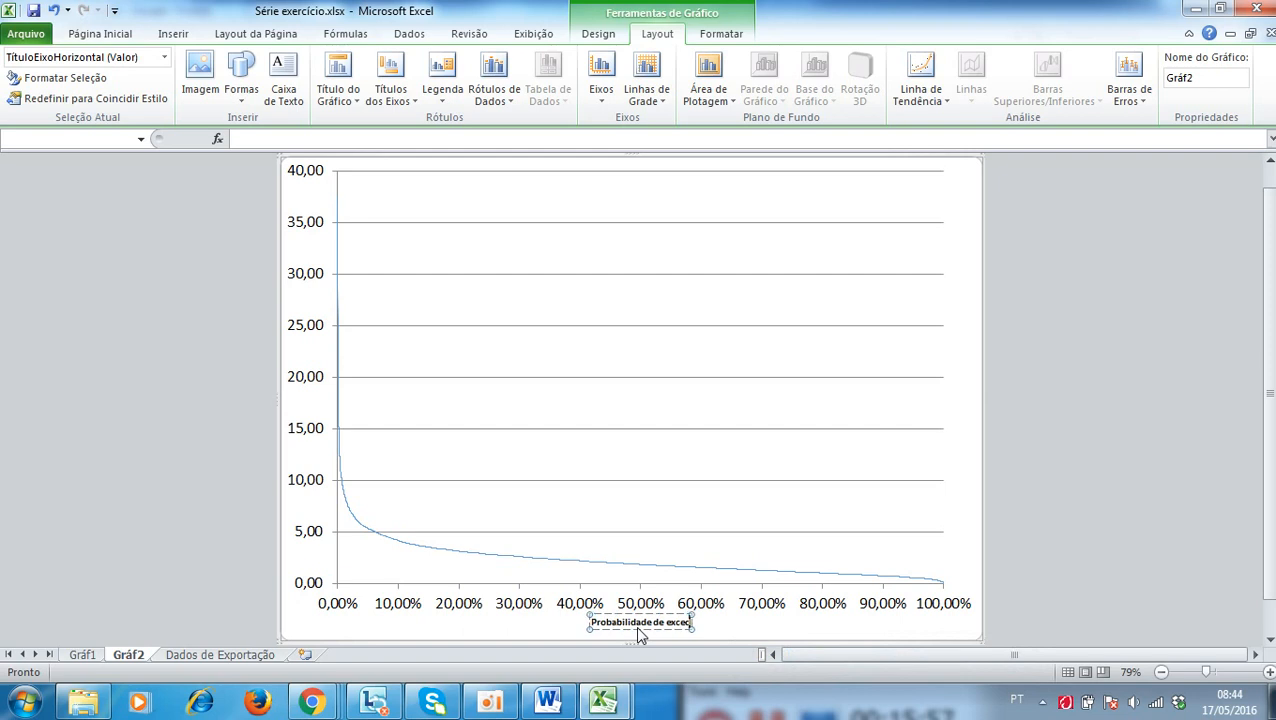
{"action": "type", "text": "ência"}
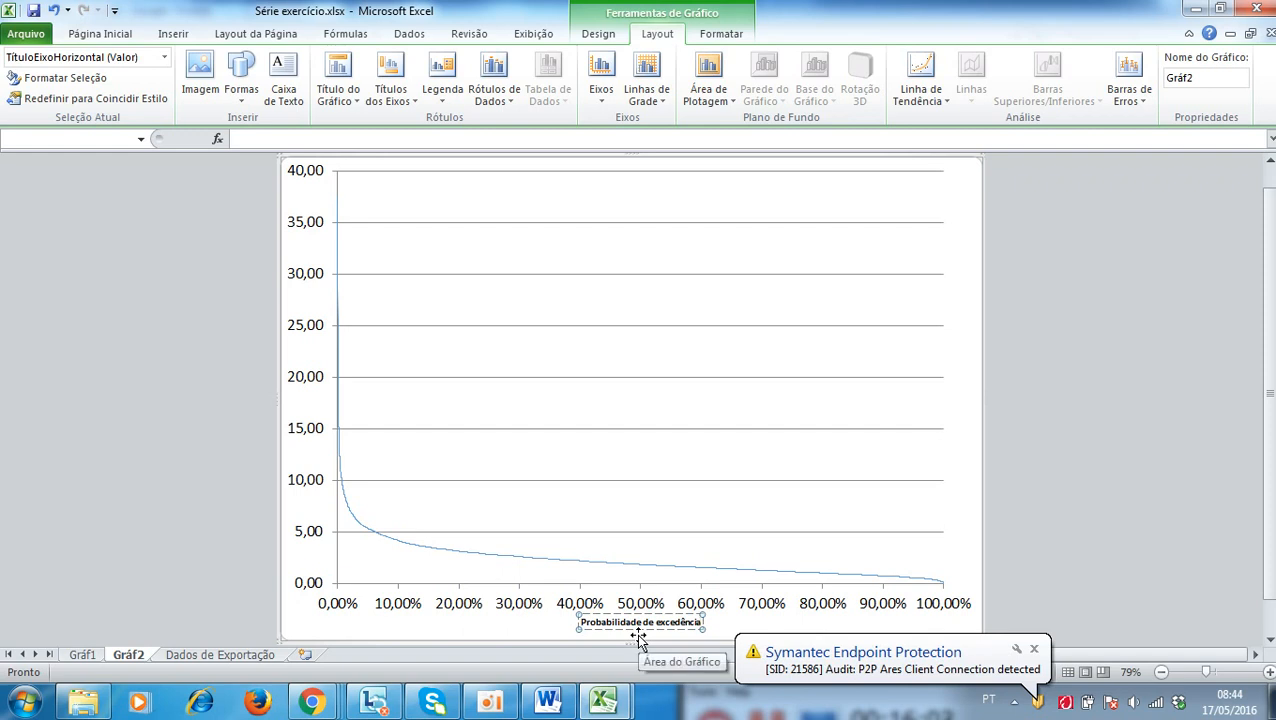
{"action": "type", "text": " ou ig"}
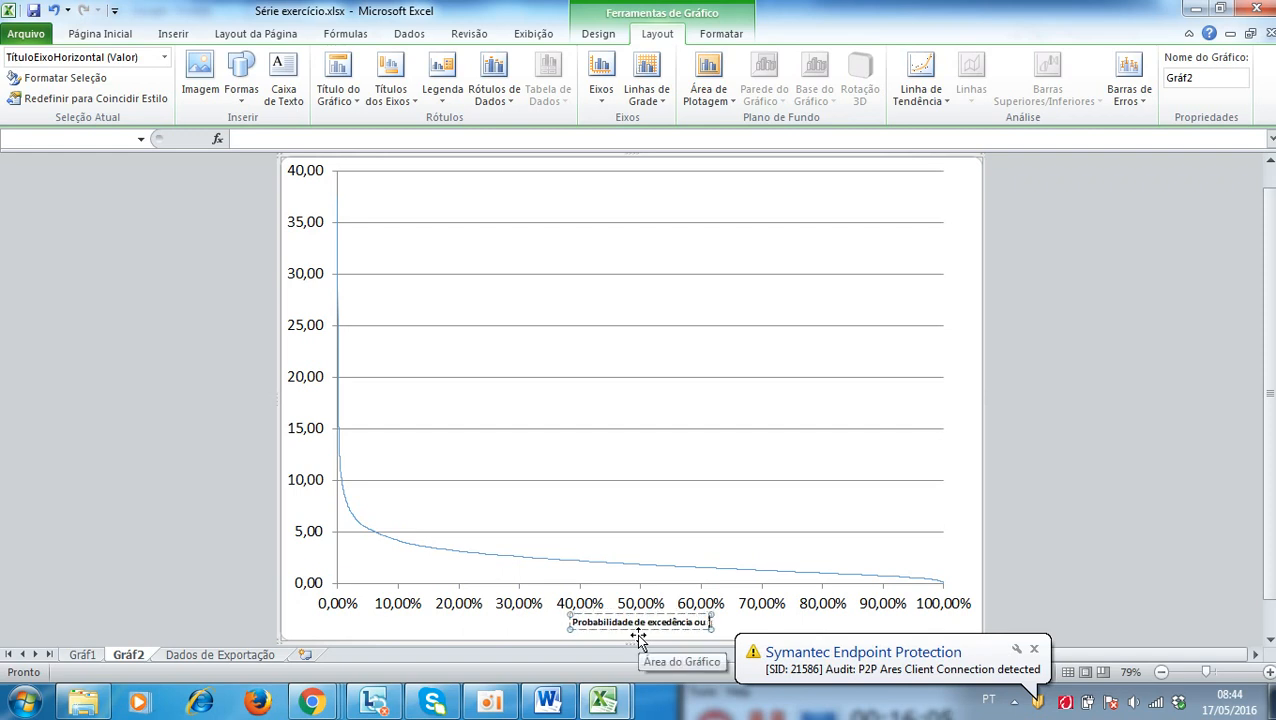
{"action": "type", "text": "ualdade"}
- Set the font size of the horizontal axis title to 16
{"action": "left_click", "coordinate": [638, 630]}
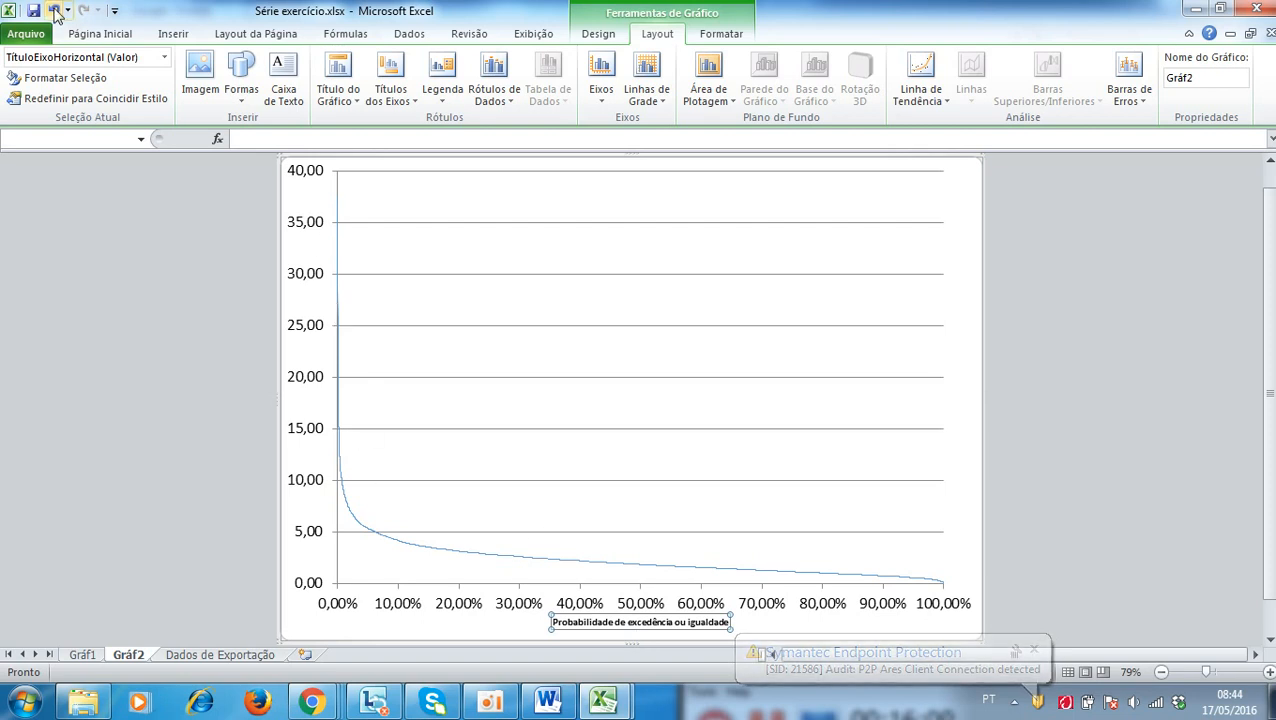
{"action": "left_click", "coordinate": [100, 34]}
{"action": "left_click", "coordinate": [235, 64]}
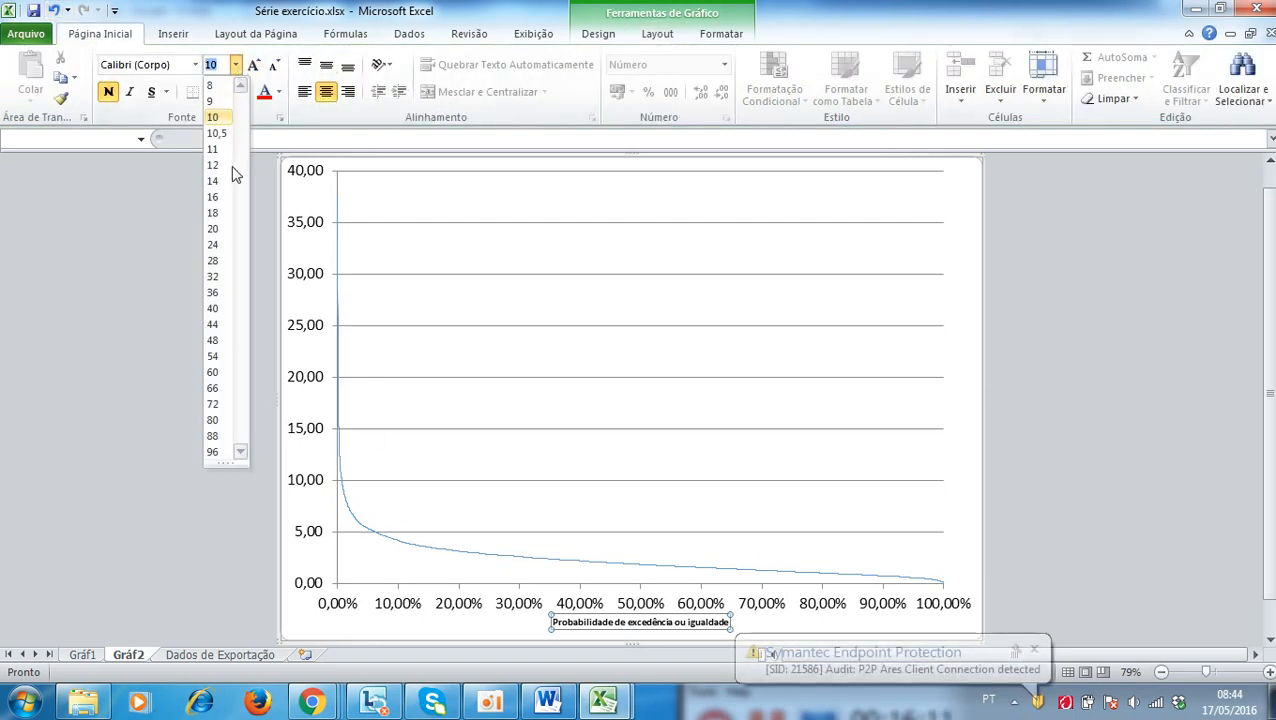
{"action": "left_click", "coordinate": [227, 197]}
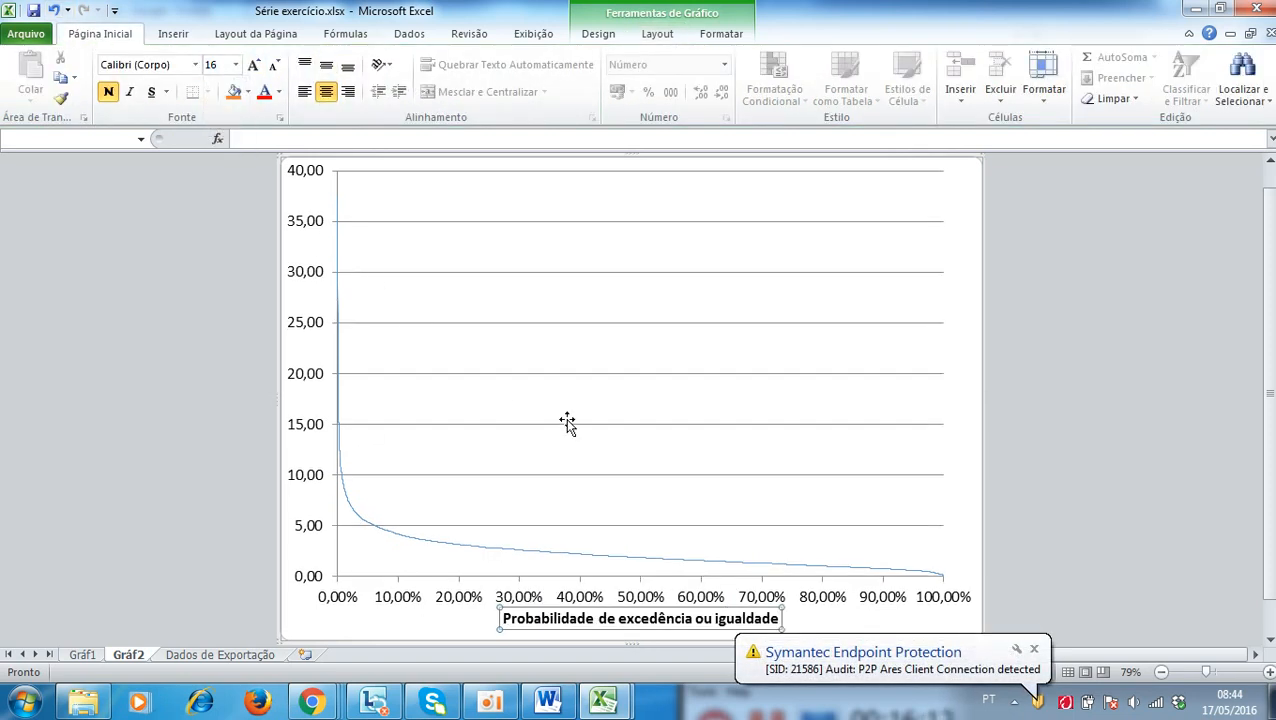
- Add a rotated title to the chart's vertical axis reading "Vazão (m3/s)"
{"action": "left_click", "coordinate": [652, 36]}
{"action": "left_click", "coordinate": [405, 106]}
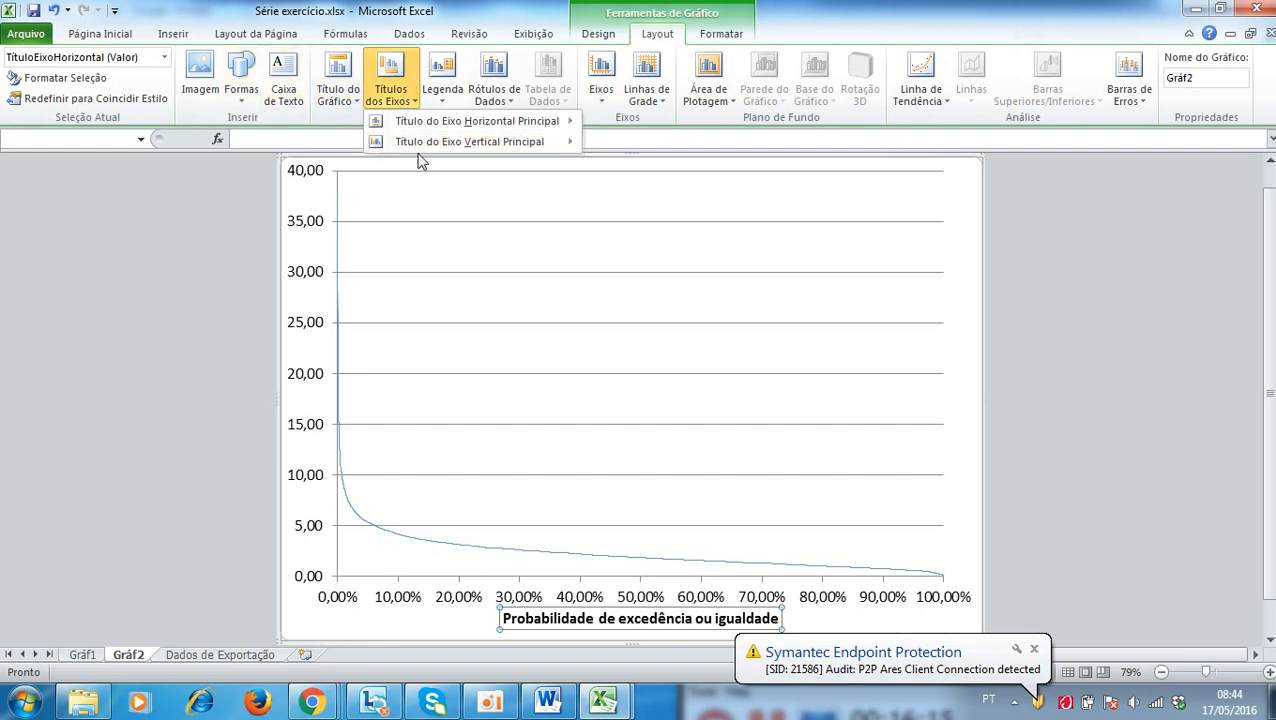
{"action": "mouse_move", "coordinate": [441, 178]}
{"action": "left_click", "coordinate": [598, 188]}
{"action": "triple_click", "coordinate": [298, 394]}
{"action": "type", "text": "Vazão (m"}
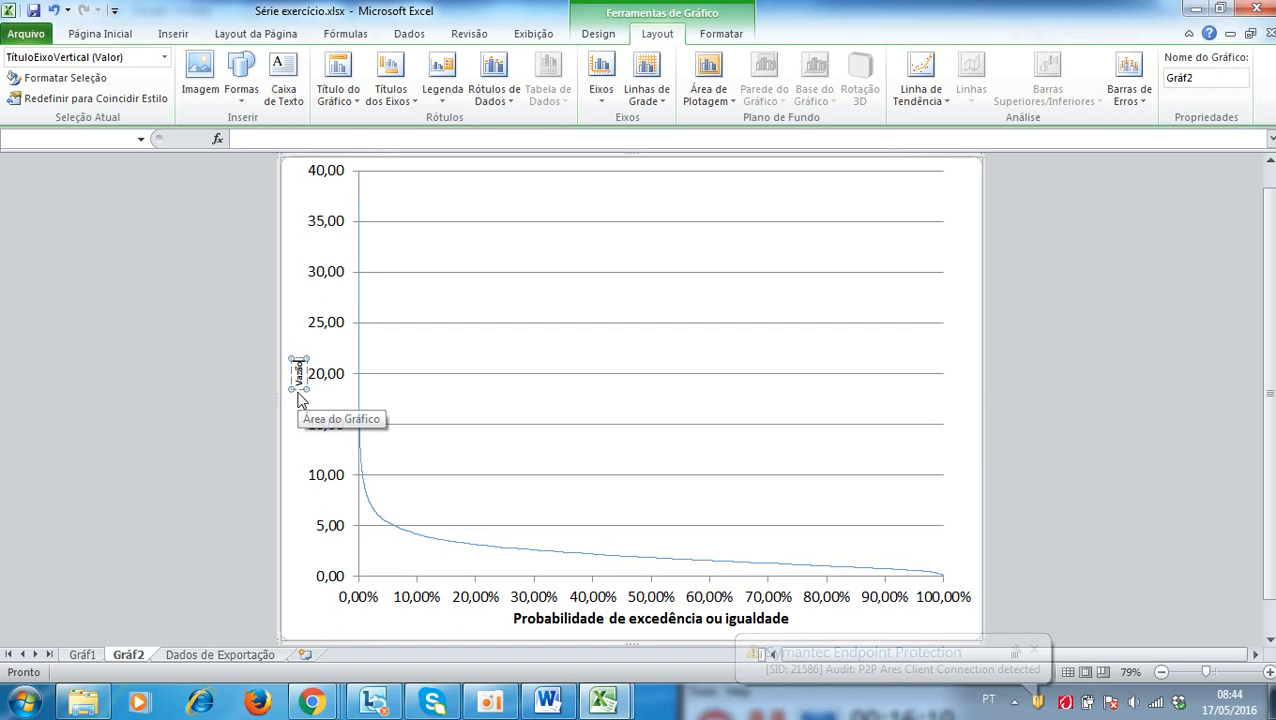
{"action": "type", "text": "3/s)"}
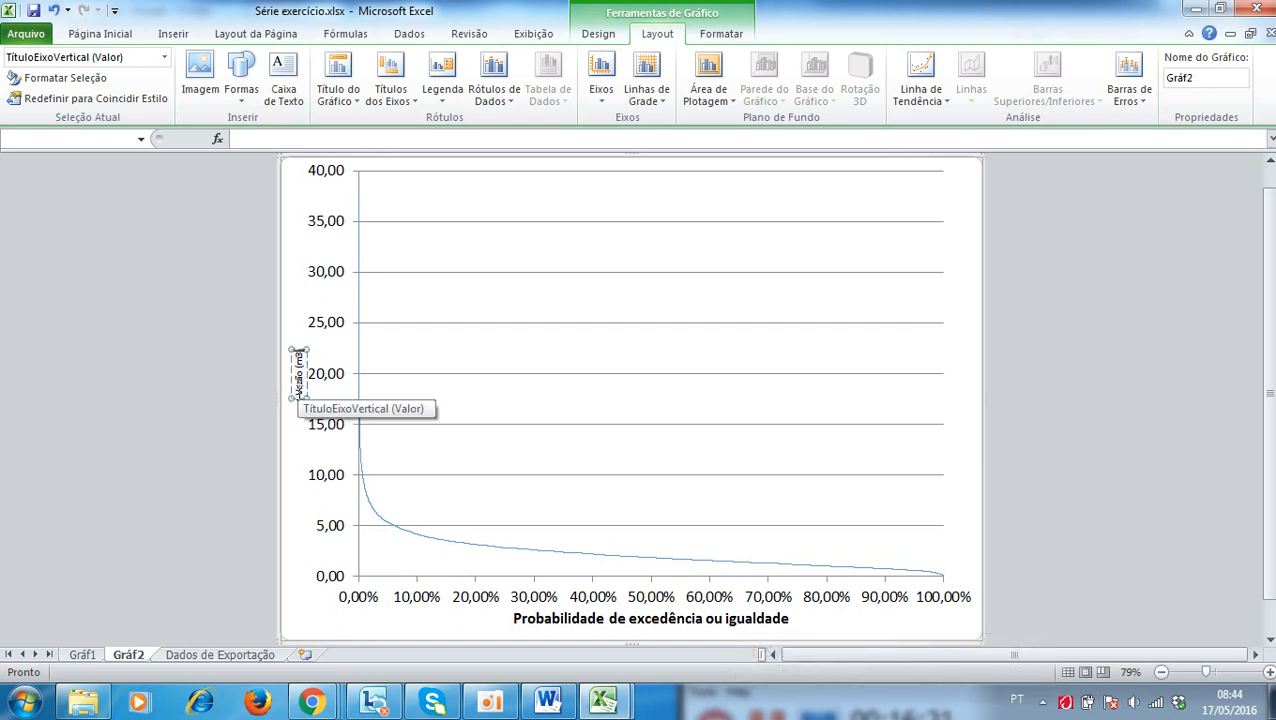
{"action": "type", "text": ")"}
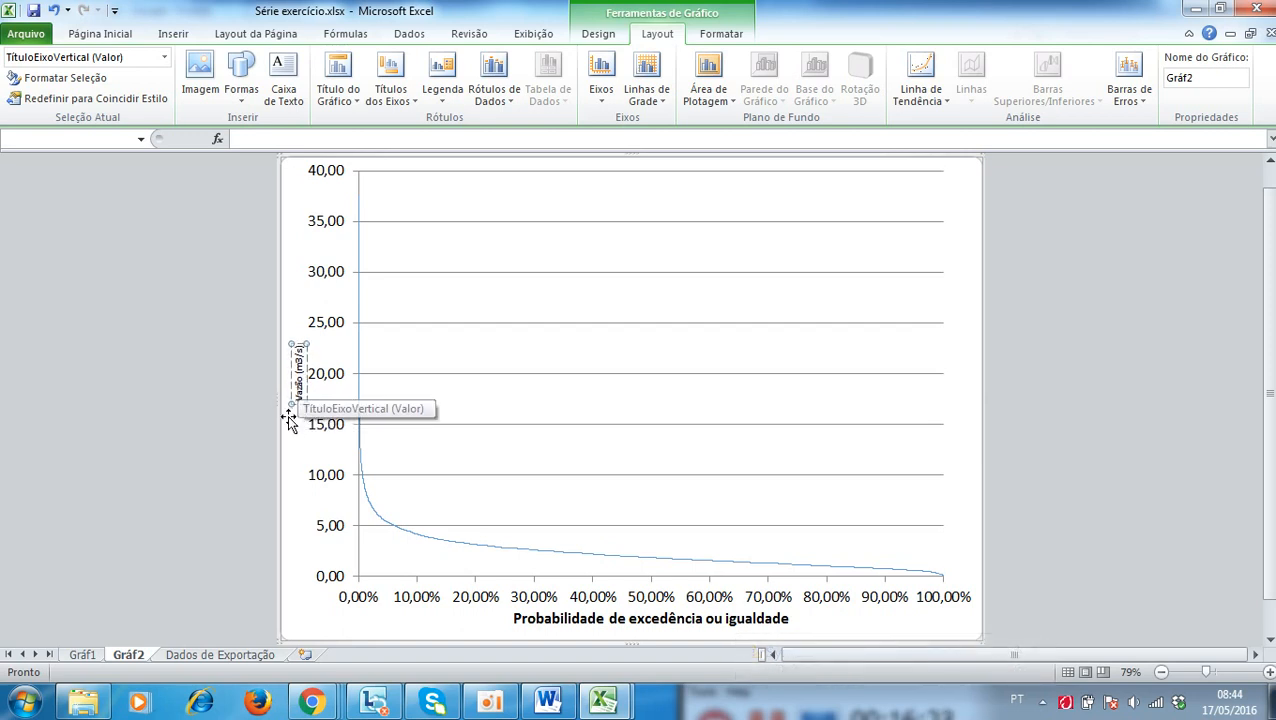
- Set the font size of the vertical axis title to 16
{"action": "left_click", "coordinate": [287, 390]}
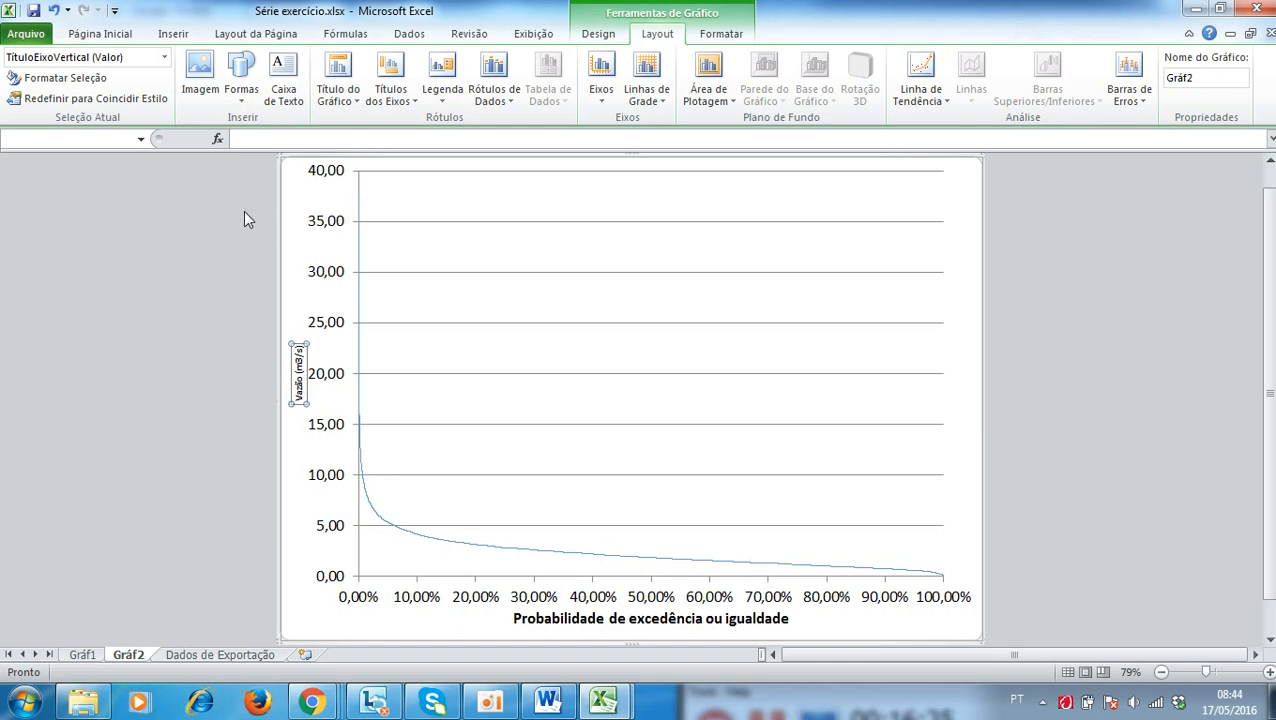
{"action": "left_click", "coordinate": [86, 38]}
{"action": "left_click", "coordinate": [236, 65]}
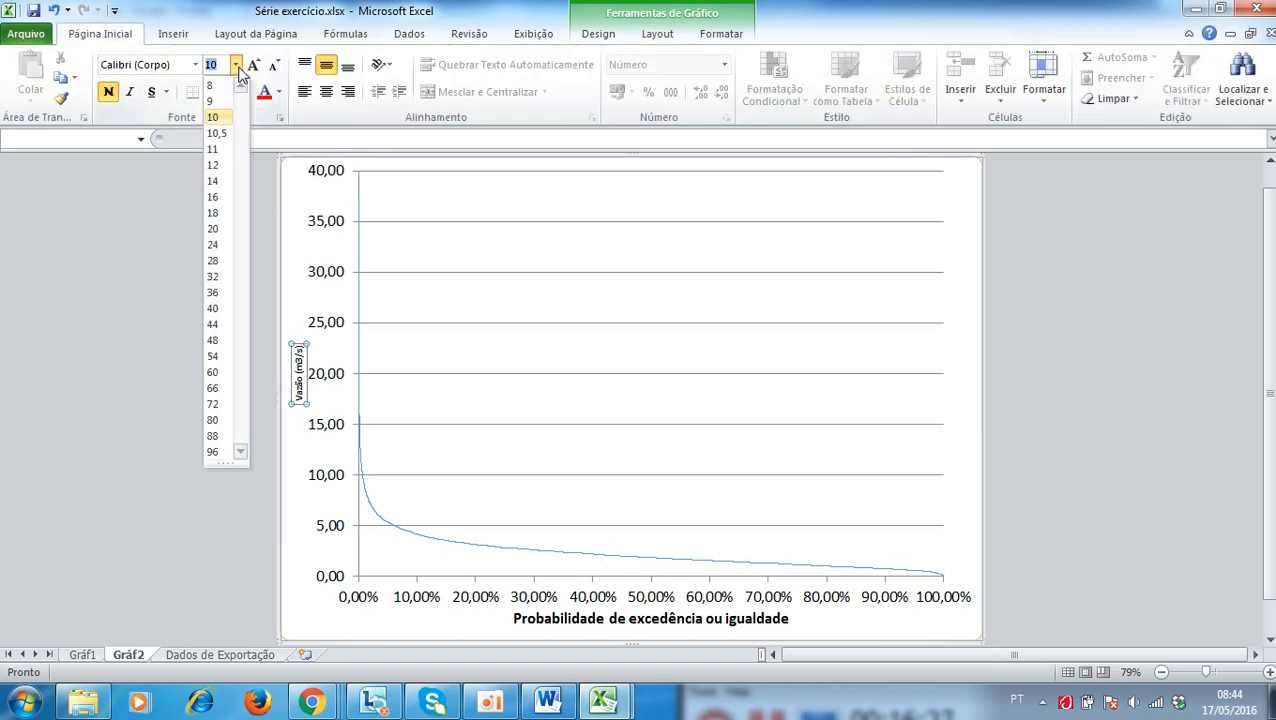
{"action": "left_click", "coordinate": [225, 197]}
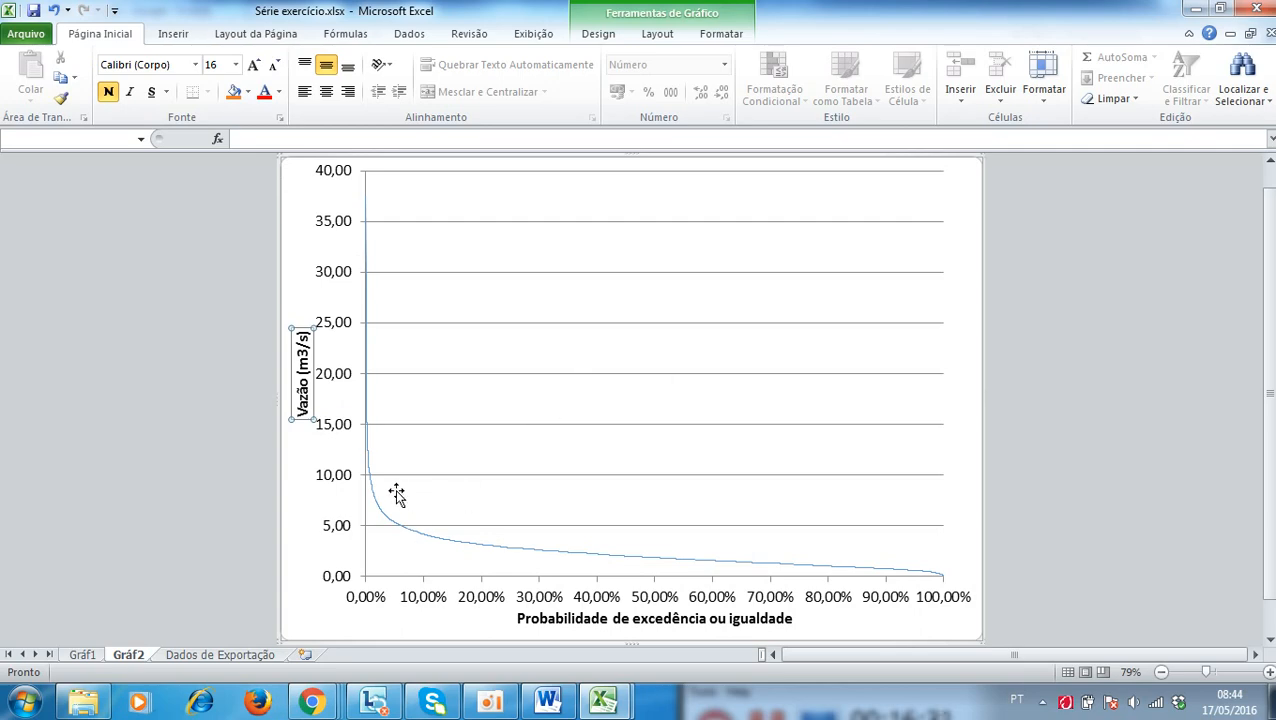
- Format the vertical axis with a logarithmic scale of base 10
{"action": "right_click", "coordinate": [328, 479]}
{"action": "left_click", "coordinate": [395, 665]}
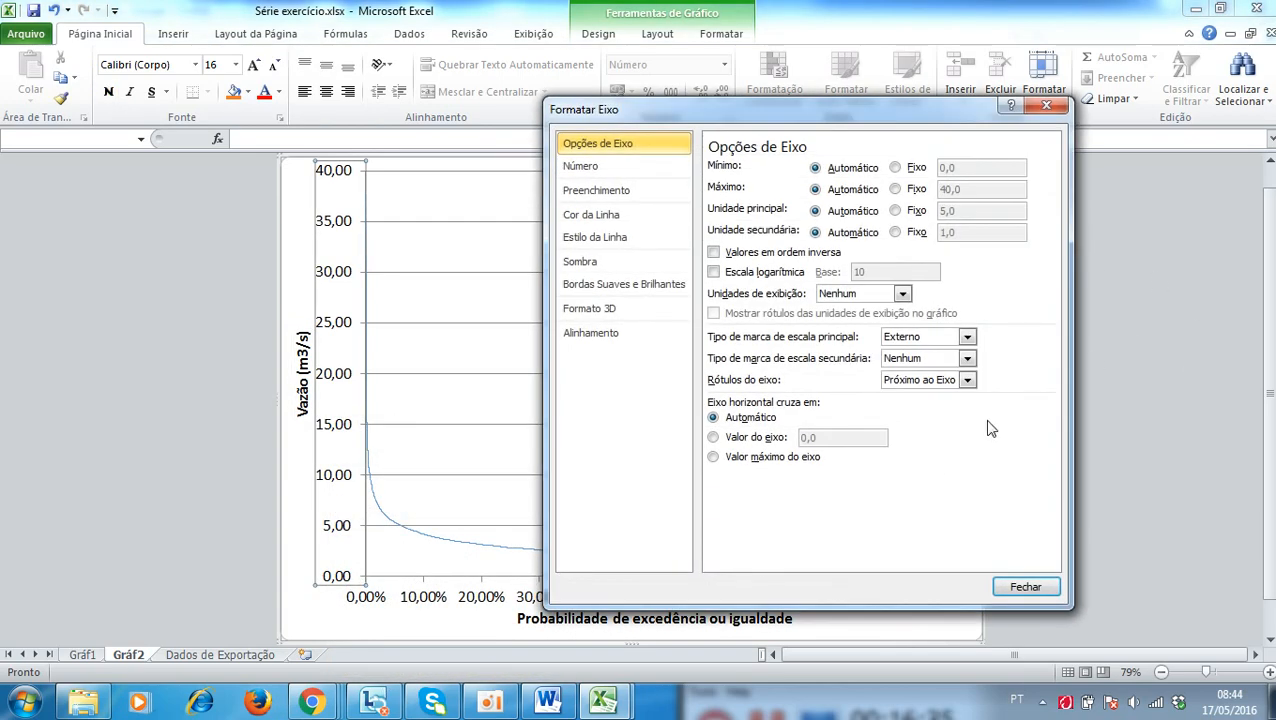
{"action": "left_click", "coordinate": [725, 271]}
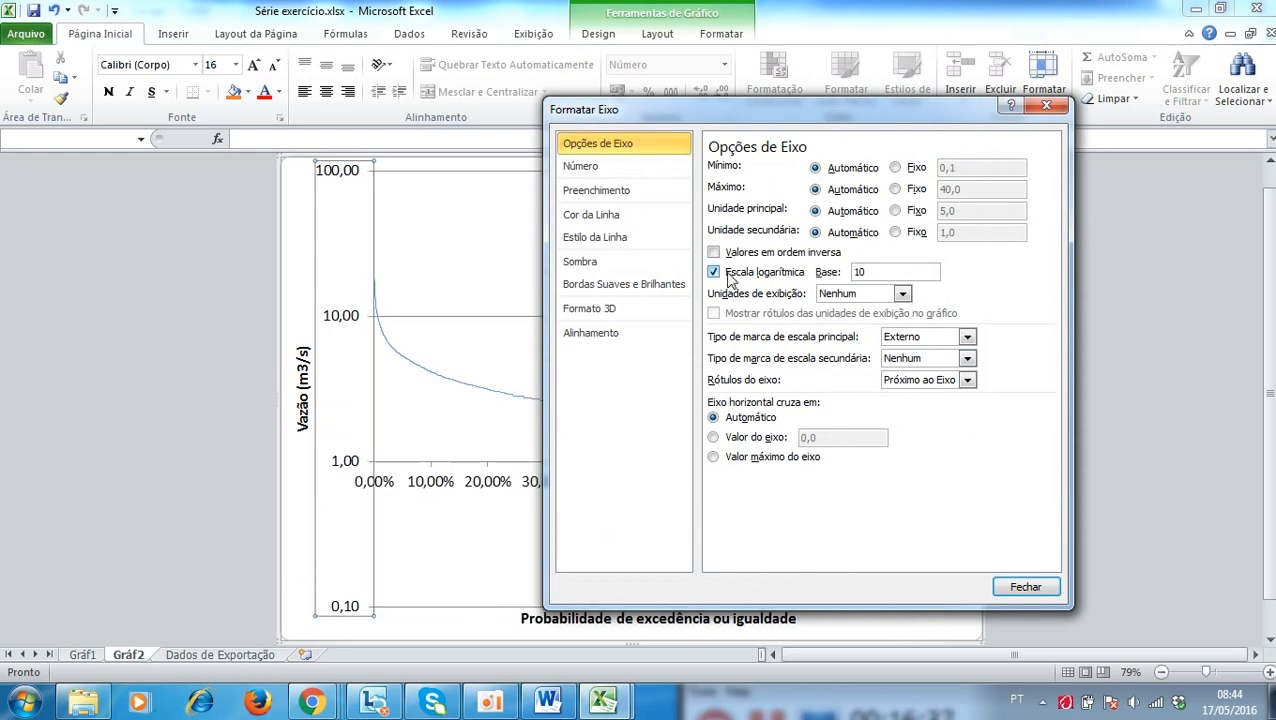
{"action": "left_click", "coordinate": [1025, 588]}
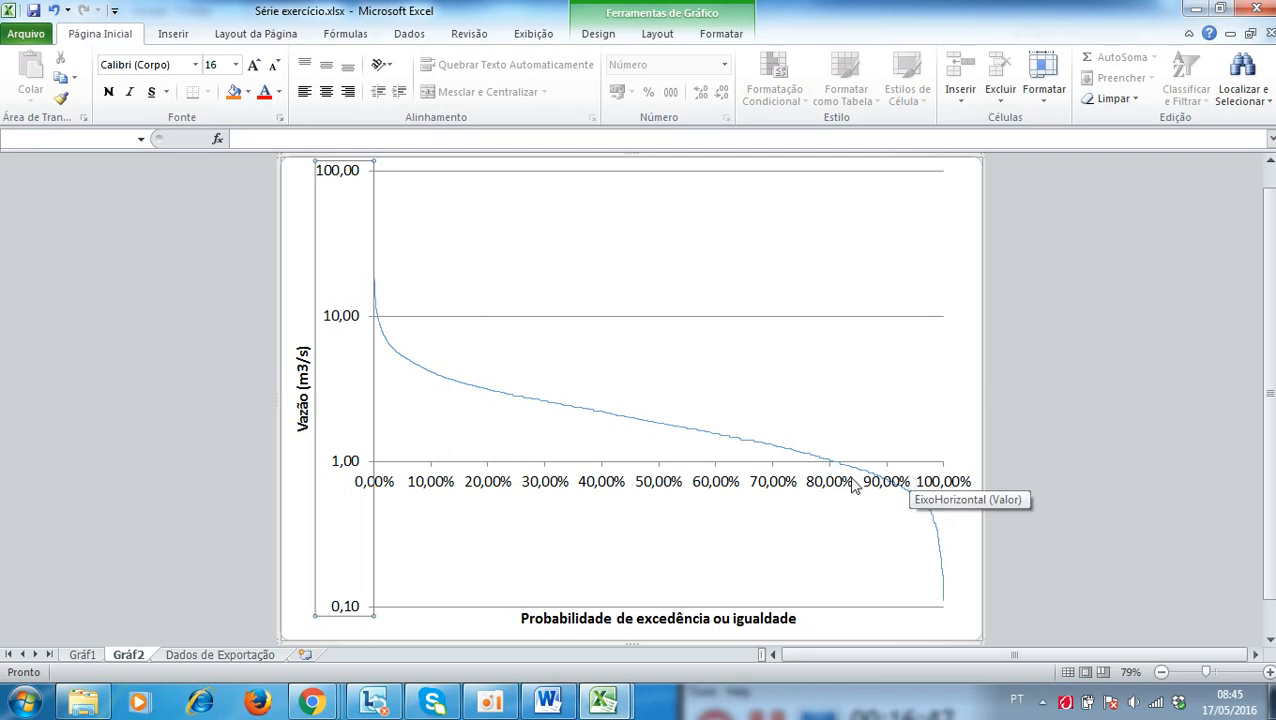
- Check where the curve crosses 1 m3/s, then select the flows shown as 1,00, G8227:G8326, in the Dados de Exportação sheet
{"action": "mouse_move", "coordinate": [853, 471]}
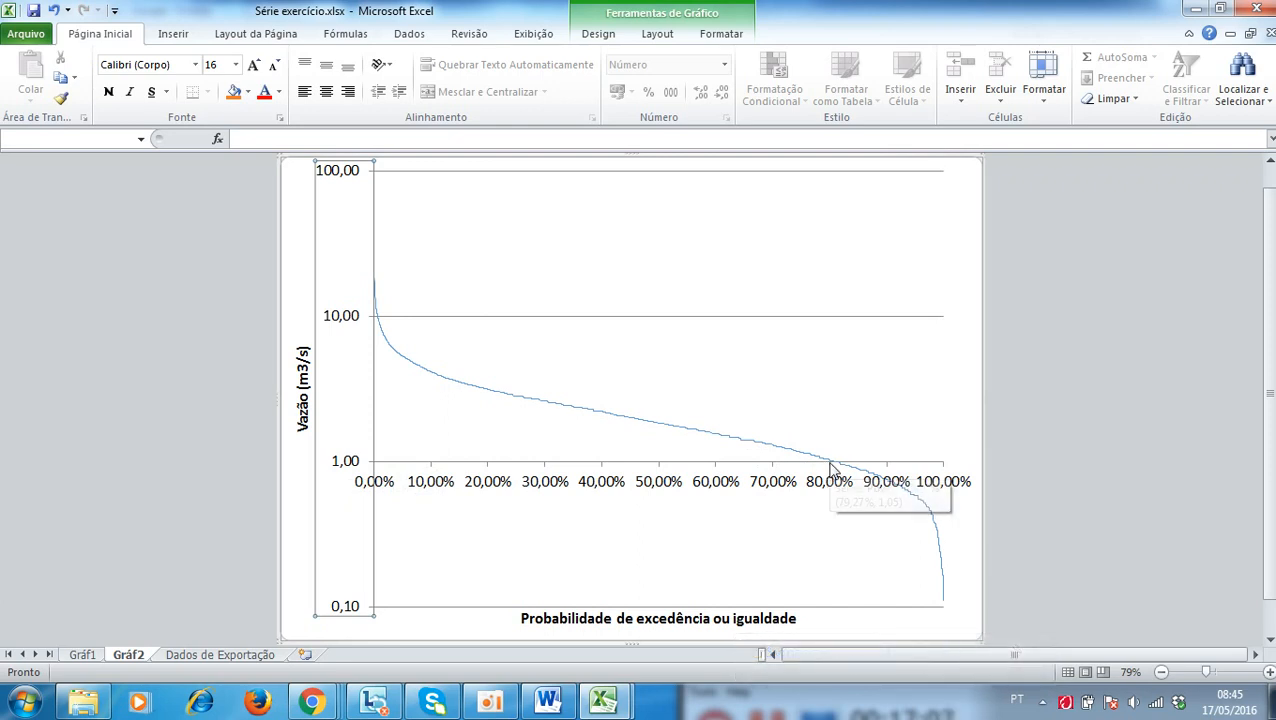
{"action": "mouse_move", "coordinate": [829, 465]}
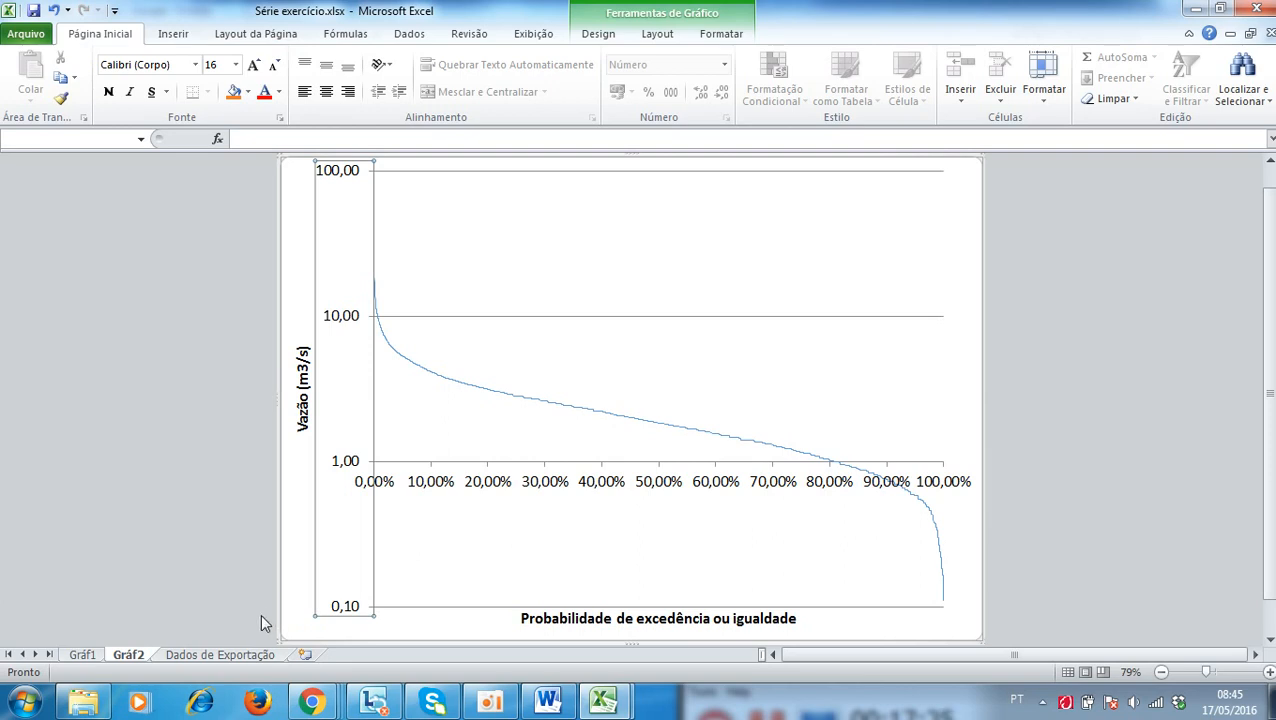
{"action": "left_click", "coordinate": [221, 655]}
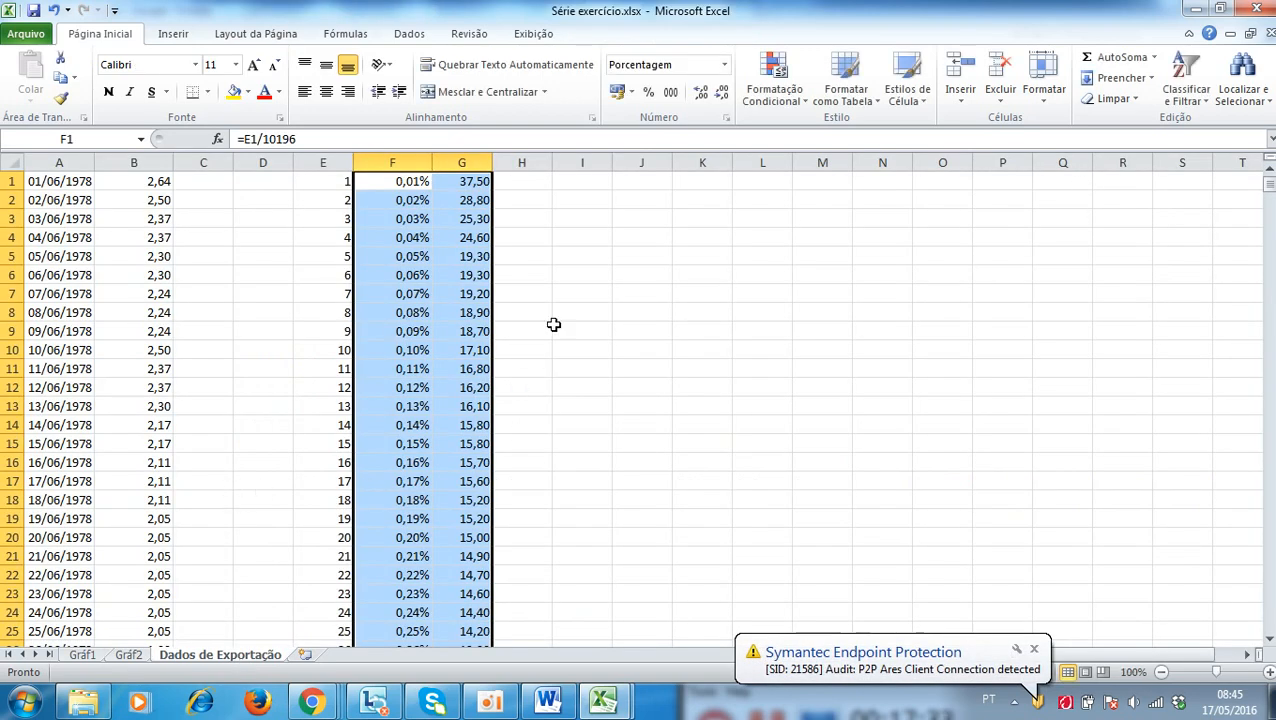
{"action": "left_click_drag", "start_coordinate": [1270, 190], "coordinate": [1243, 522]}
{"action": "left_click", "coordinate": [468, 390]}
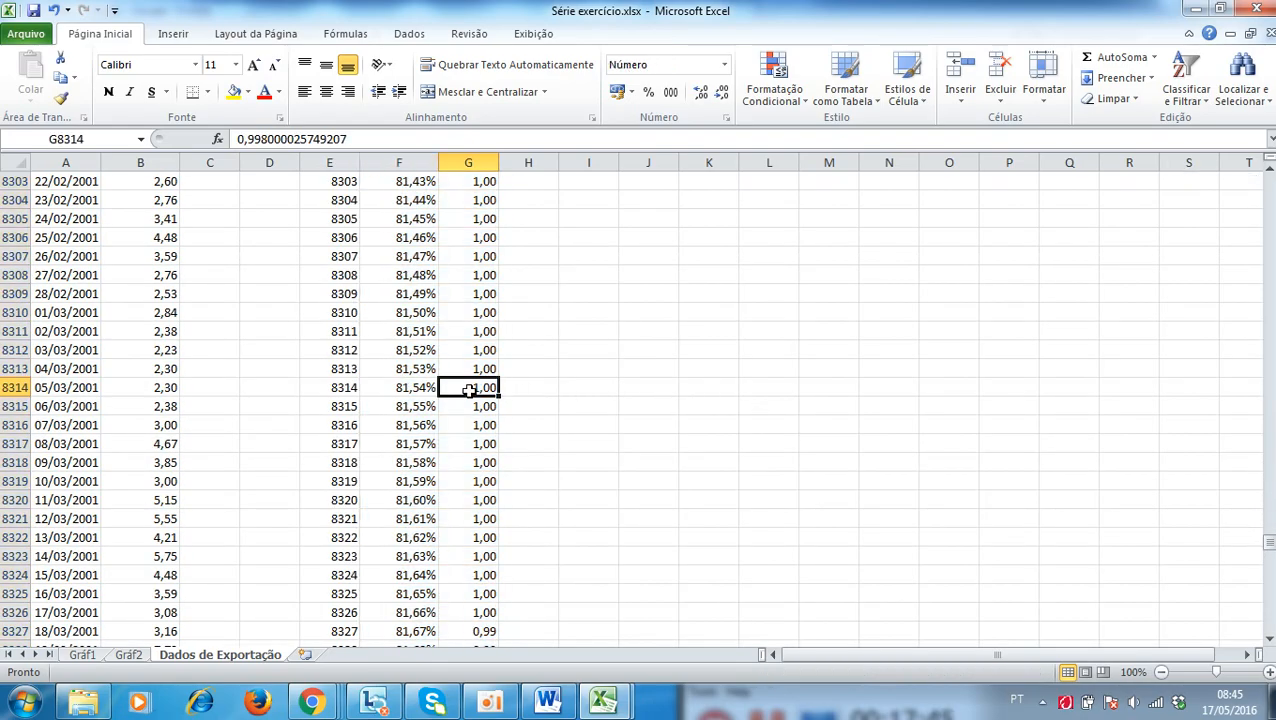
{"action": "scroll", "coordinate": [544, 342], "scroll_direction": "up", "scroll_amount": 6}
{"action": "scroll", "coordinate": [485, 276], "scroll_direction": "down", "scroll_amount": 2}
{"action": "scroll", "coordinate": [481, 274], "scroll_direction": "down", "scroll_amount": 8}
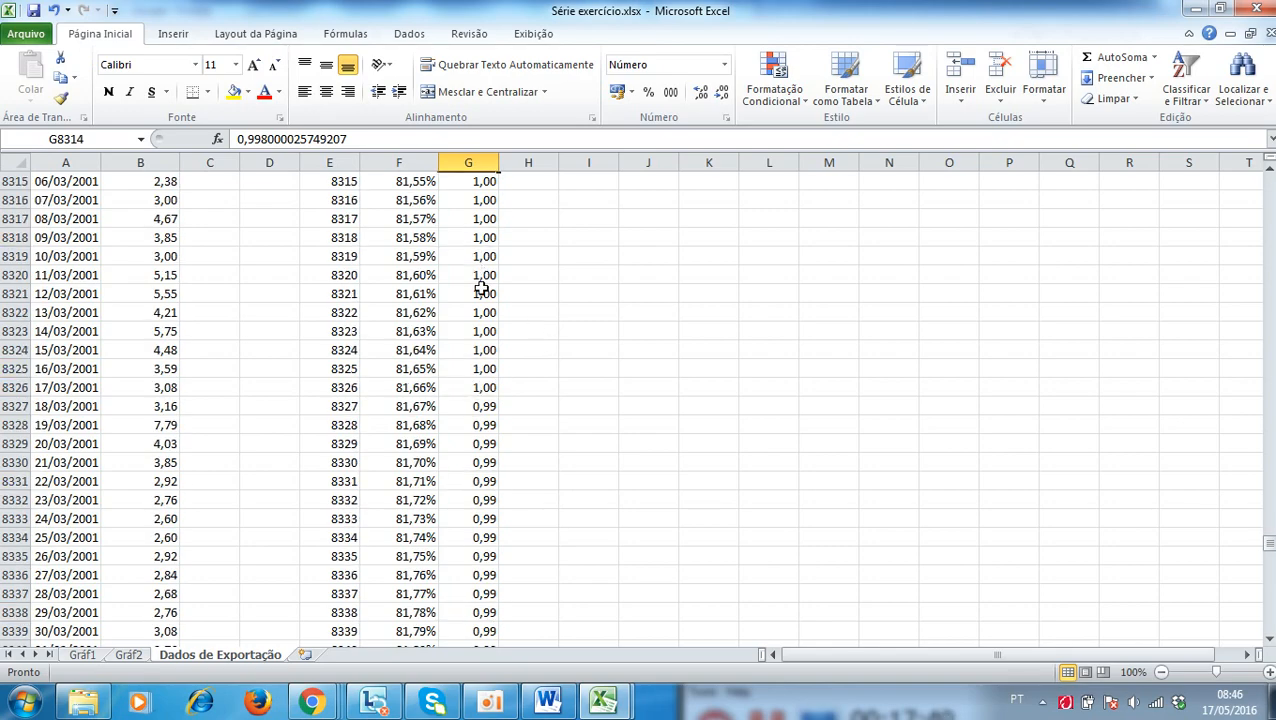
{"action": "left_click", "coordinate": [485, 387]}
{"action": "scroll", "coordinate": [485, 386], "scroll_direction": "up", "scroll_amount": 11}
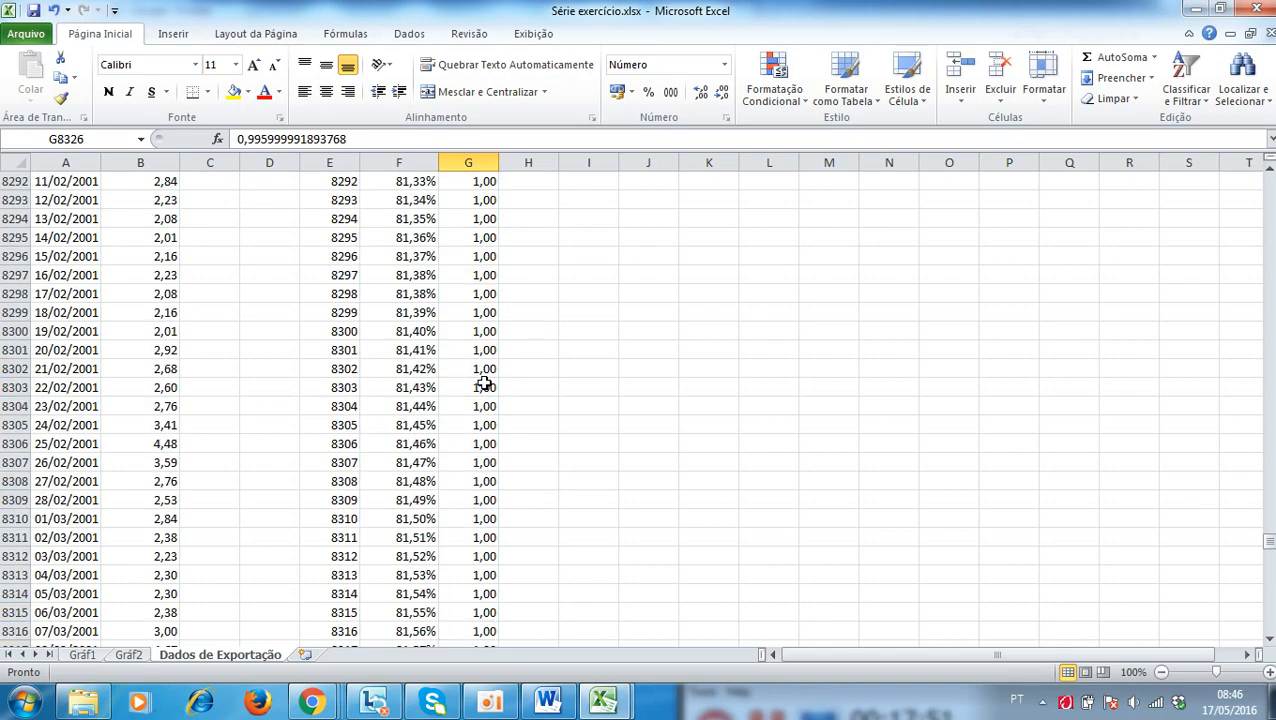
{"action": "scroll", "coordinate": [484, 386], "scroll_direction": "up", "scroll_amount": 8}
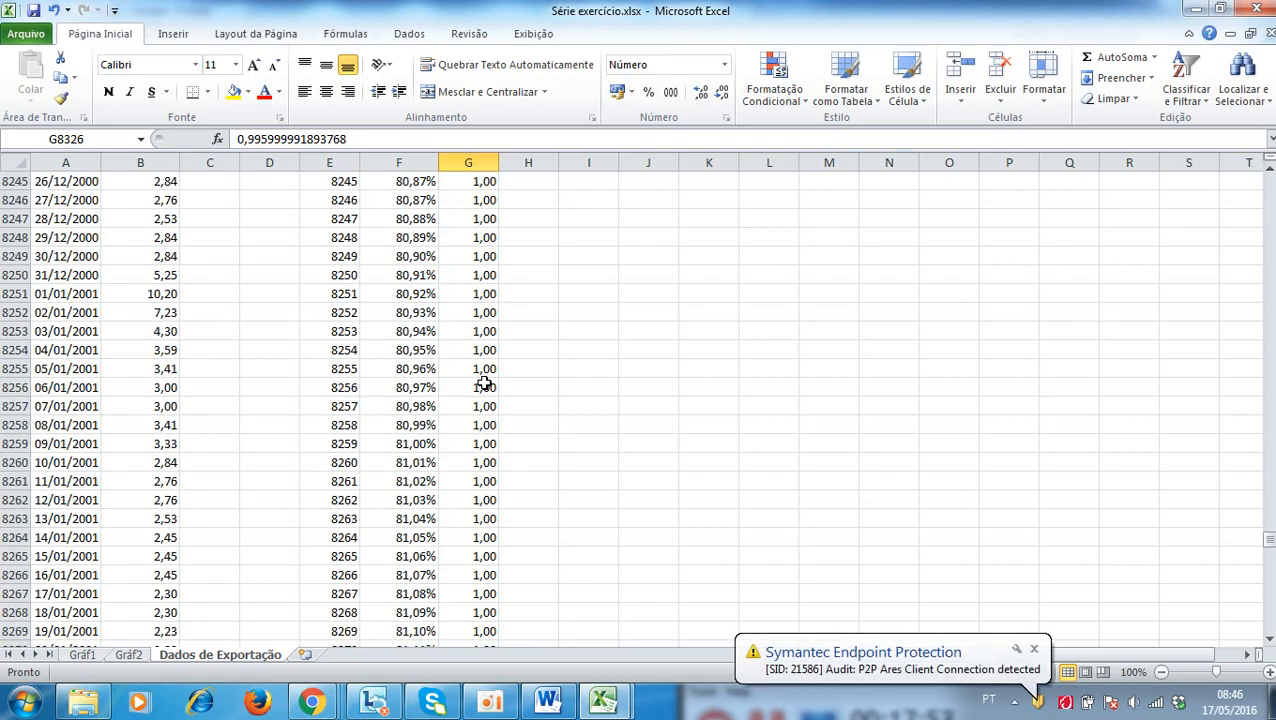
{"action": "scroll", "coordinate": [484, 384], "scroll_direction": "up", "scroll_amount": 4}
{"action": "scroll", "coordinate": [484, 382], "scroll_direction": "down", "scroll_amount": 1}
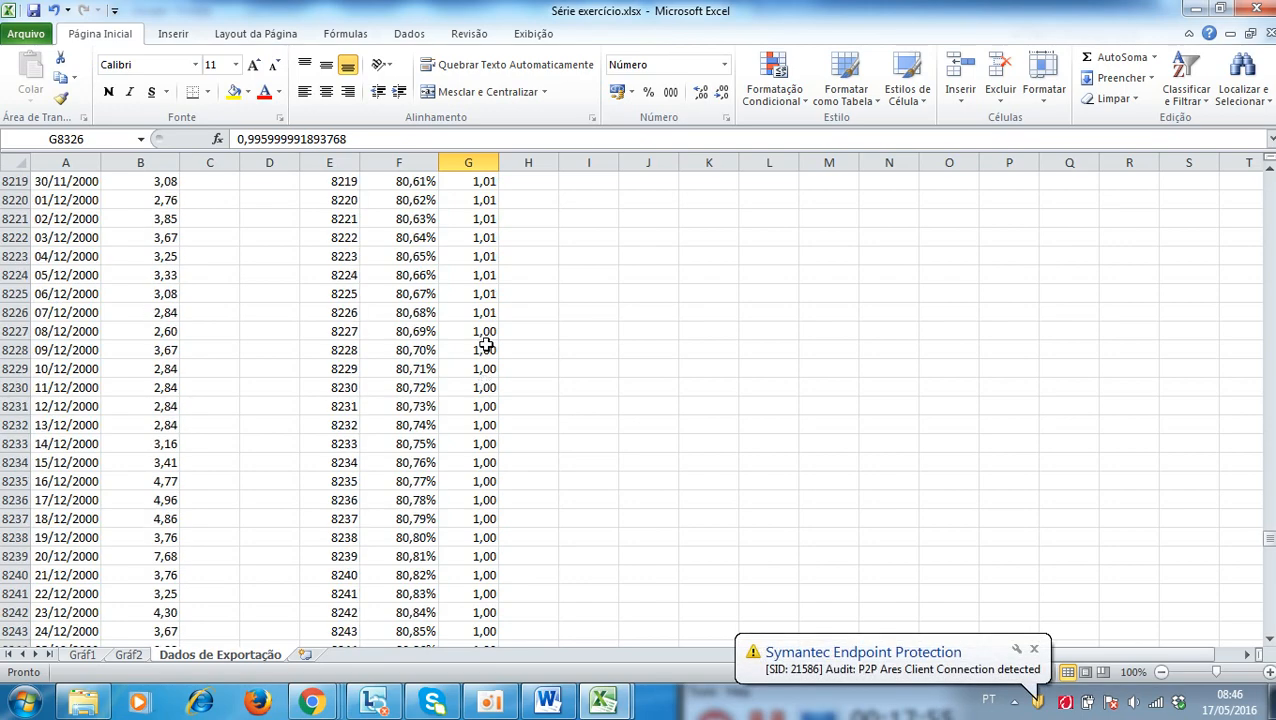
{"action": "left_click", "coordinate": [484, 334], "text": "shift"}
- Review the percentages beside the flows shown as 1,00 and select the percentage and flow pair F8259:G8259
{"action": "scroll", "coordinate": [675, 372], "scroll_direction": "down", "scroll_amount": 2}
{"action": "scroll", "coordinate": [675, 372], "scroll_direction": "down", "scroll_amount": 4}
{"action": "scroll", "coordinate": [674, 373], "scroll_direction": "down", "scroll_amount": 9}
{"action": "scroll", "coordinate": [674, 376], "scroll_direction": "down", "scroll_amount": 4}
{"action": "scroll", "coordinate": [672, 380], "scroll_direction": "up", "scroll_amount": 9}
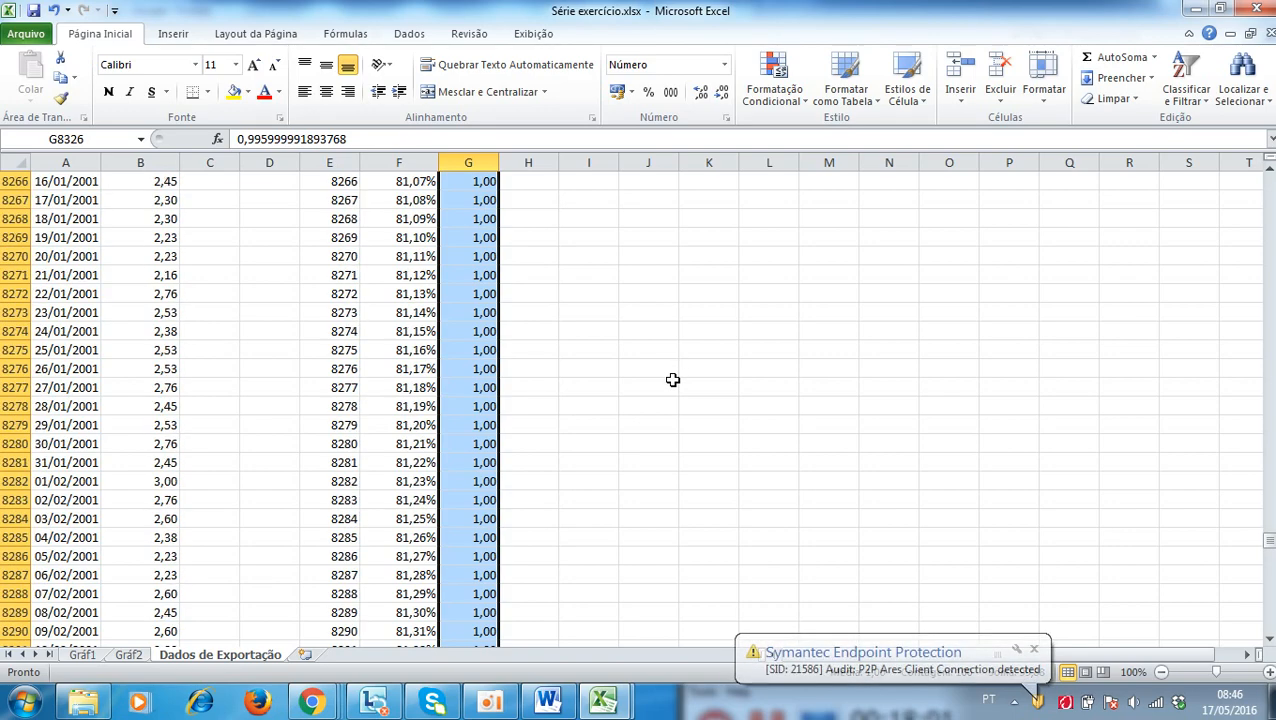
{"action": "scroll", "coordinate": [673, 380], "scroll_direction": "up", "scroll_amount": 4}
{"action": "scroll", "coordinate": [671, 384], "scroll_direction": "down", "scroll_amount": 10}
{"action": "scroll", "coordinate": [669, 390], "scroll_direction": "down", "scroll_amount": 5}
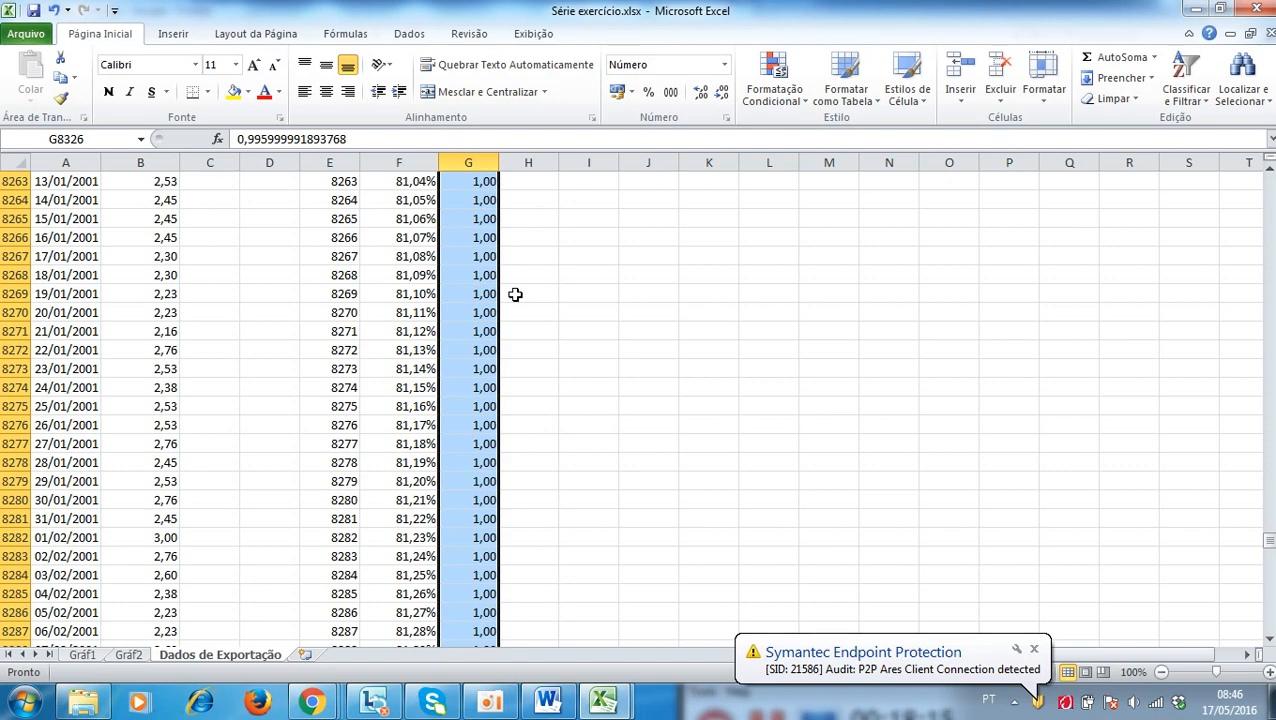
{"action": "scroll", "coordinate": [458, 297], "scroll_direction": "up", "scroll_amount": 1}
{"action": "scroll", "coordinate": [458, 297], "scroll_direction": "up", "scroll_amount": 1}
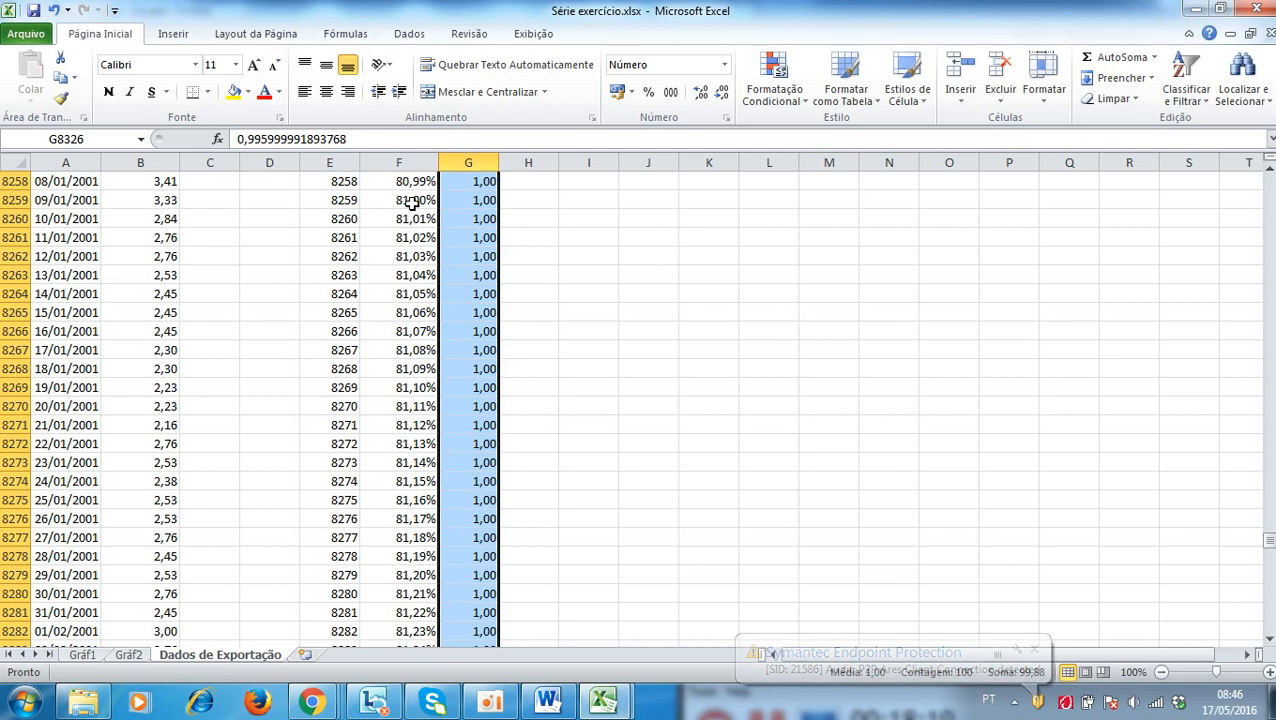
{"action": "left_click_drag", "start_coordinate": [413, 203], "coordinate": [447, 199]}
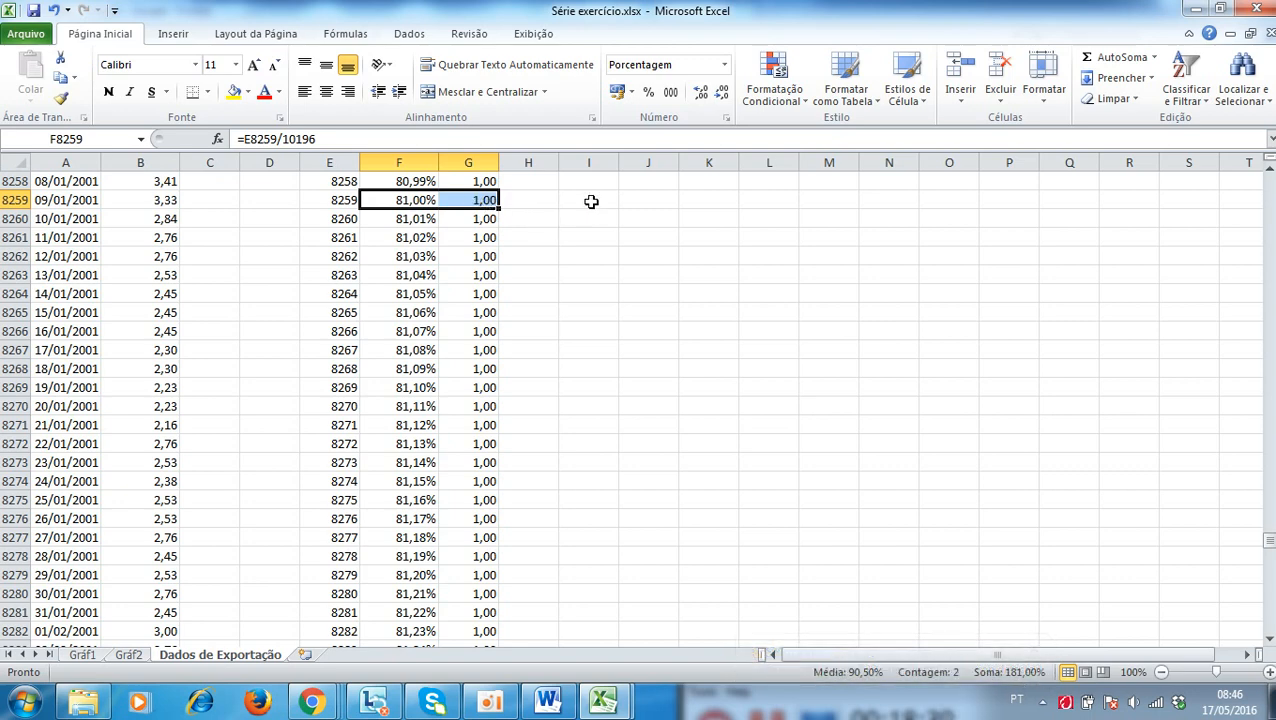
- Switch to the Word exercise document and add the answer "Resp. A turbina ficará parada em 19% do tempo." two paragraphs below the question
{"action": "left_click", "coordinate": [546, 700]}
{"action": "left_click", "coordinate": [190, 450]}
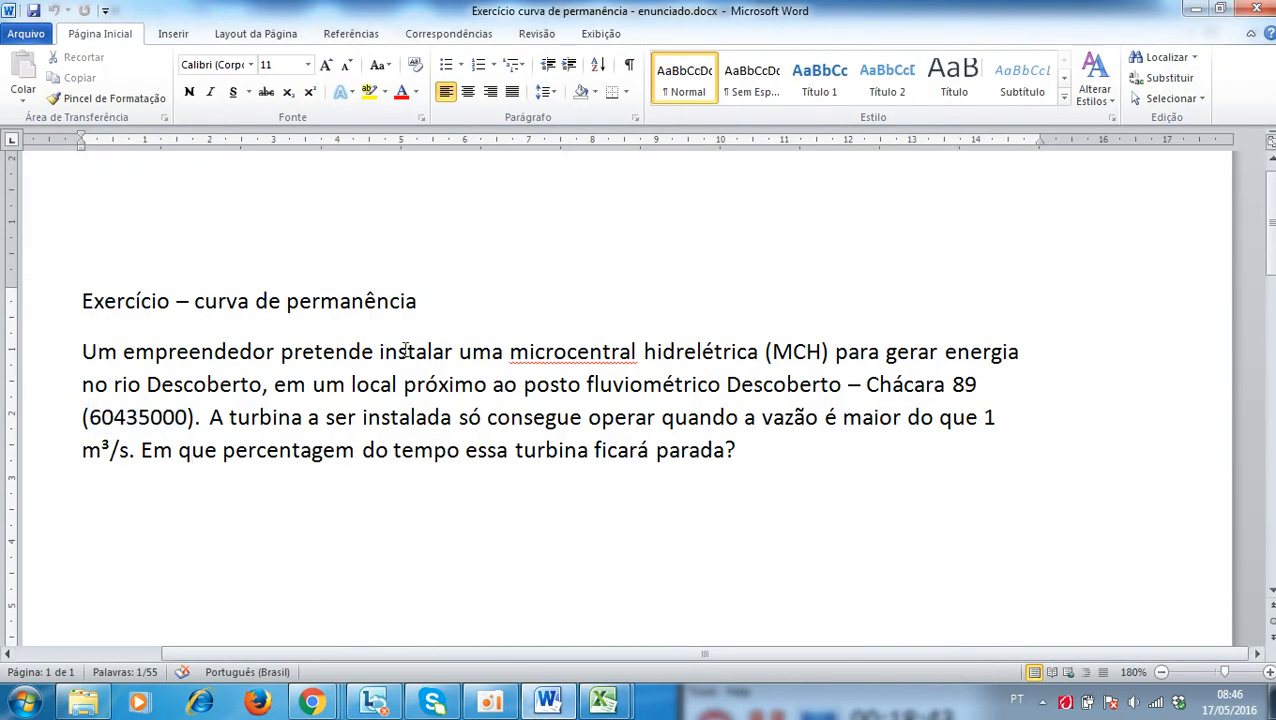
{"action": "left_click", "coordinate": [737, 450]}
{"action": "key", "text": "Return"}
{"action": "key", "text": "Return"}
{"action": "type", "text": "Resp."}
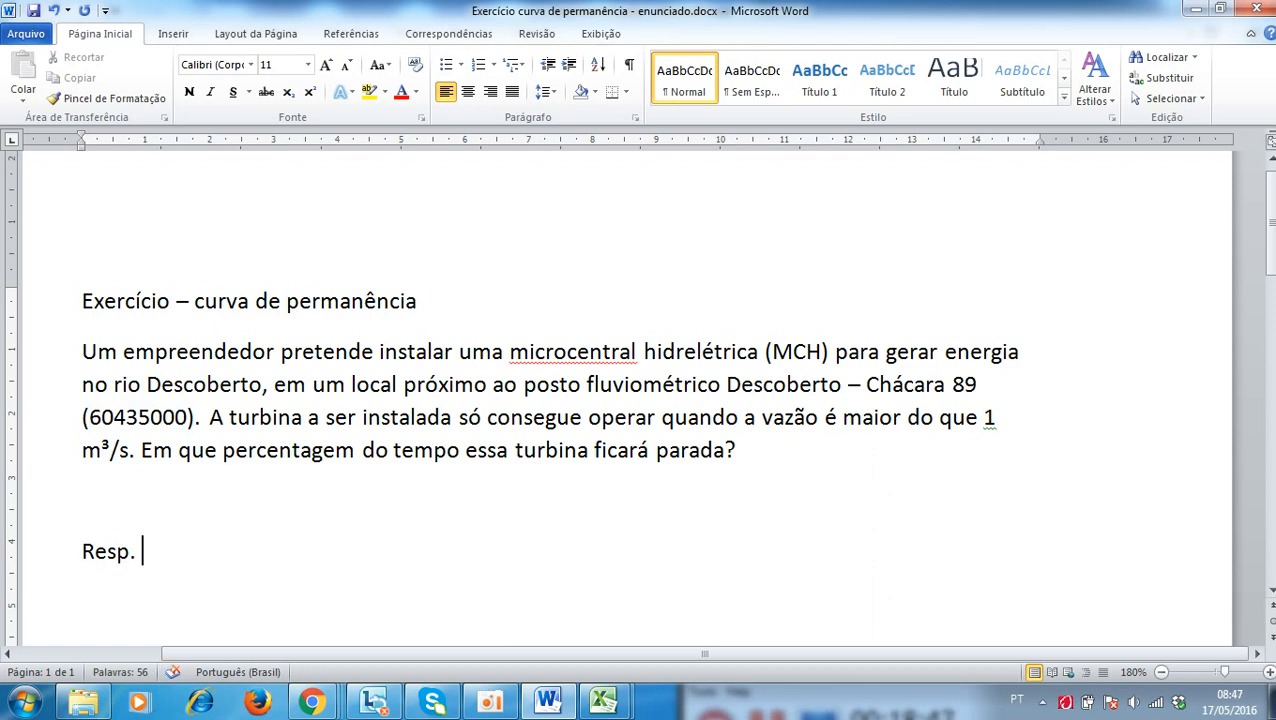
{"action": "type", "text": " A turbina ficará parada em "}
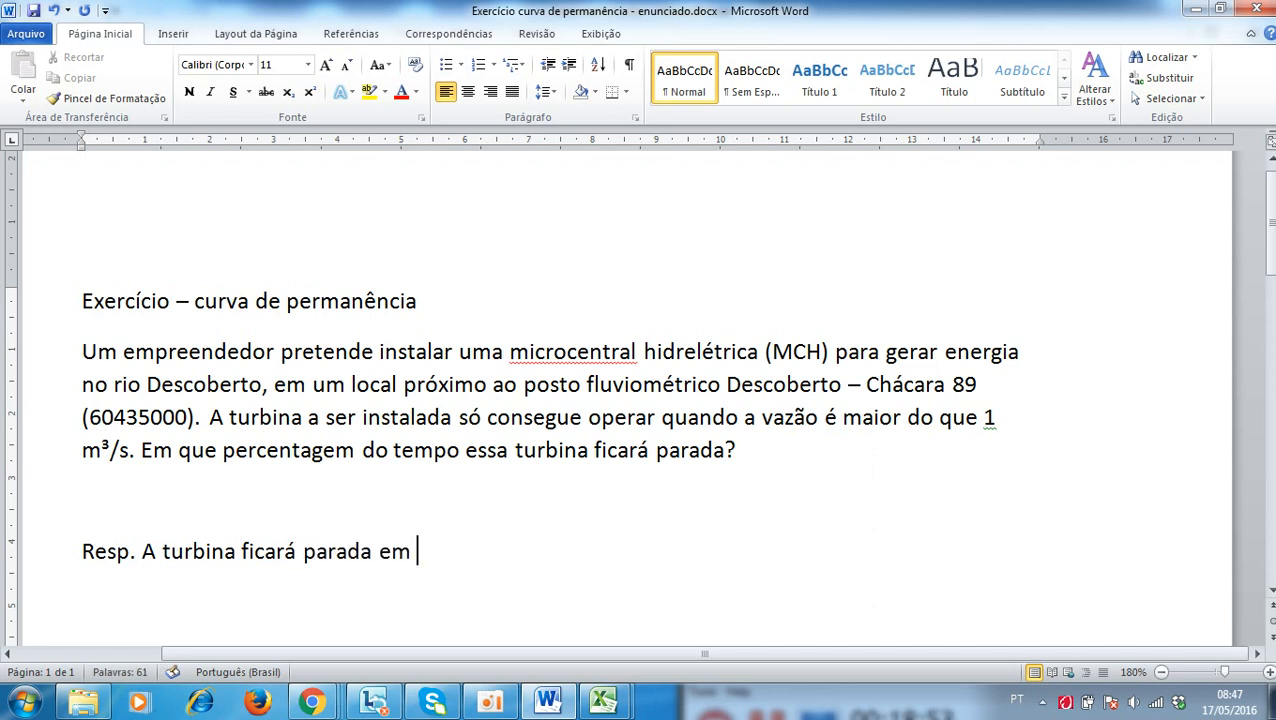
{"action": "type", "text": "19% d"}
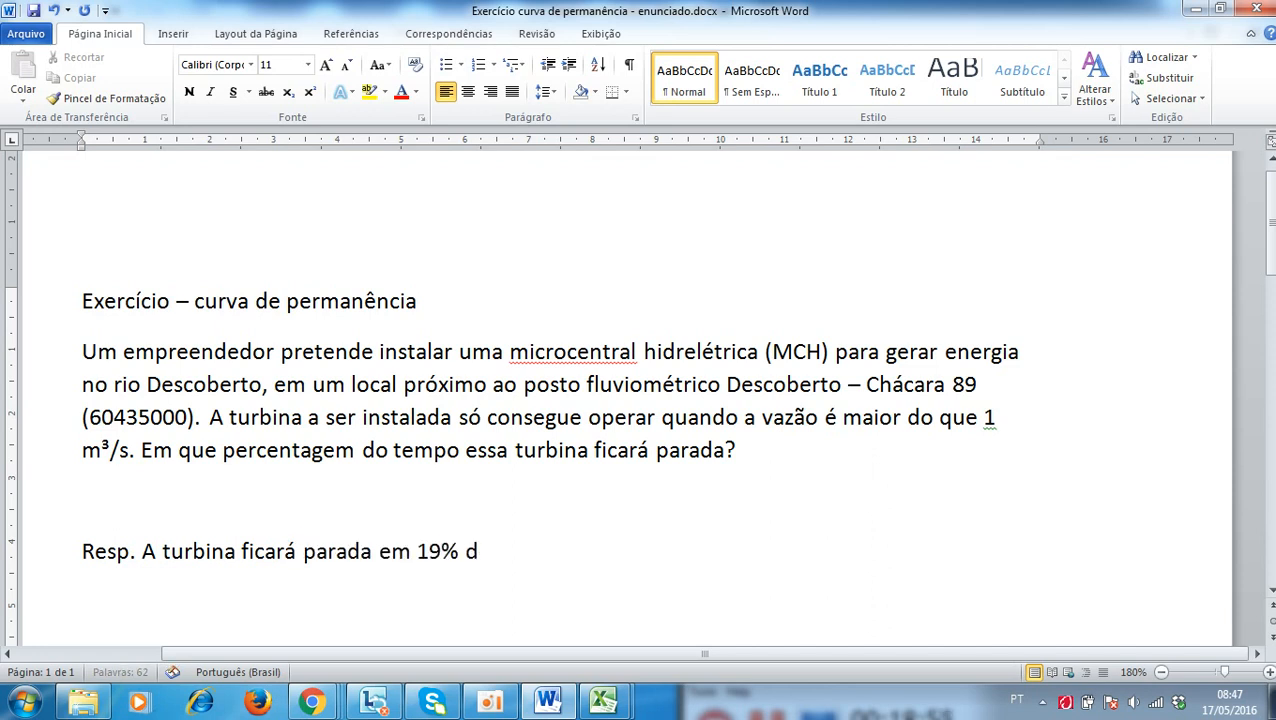
{"action": "type", "text": "o tempo."}
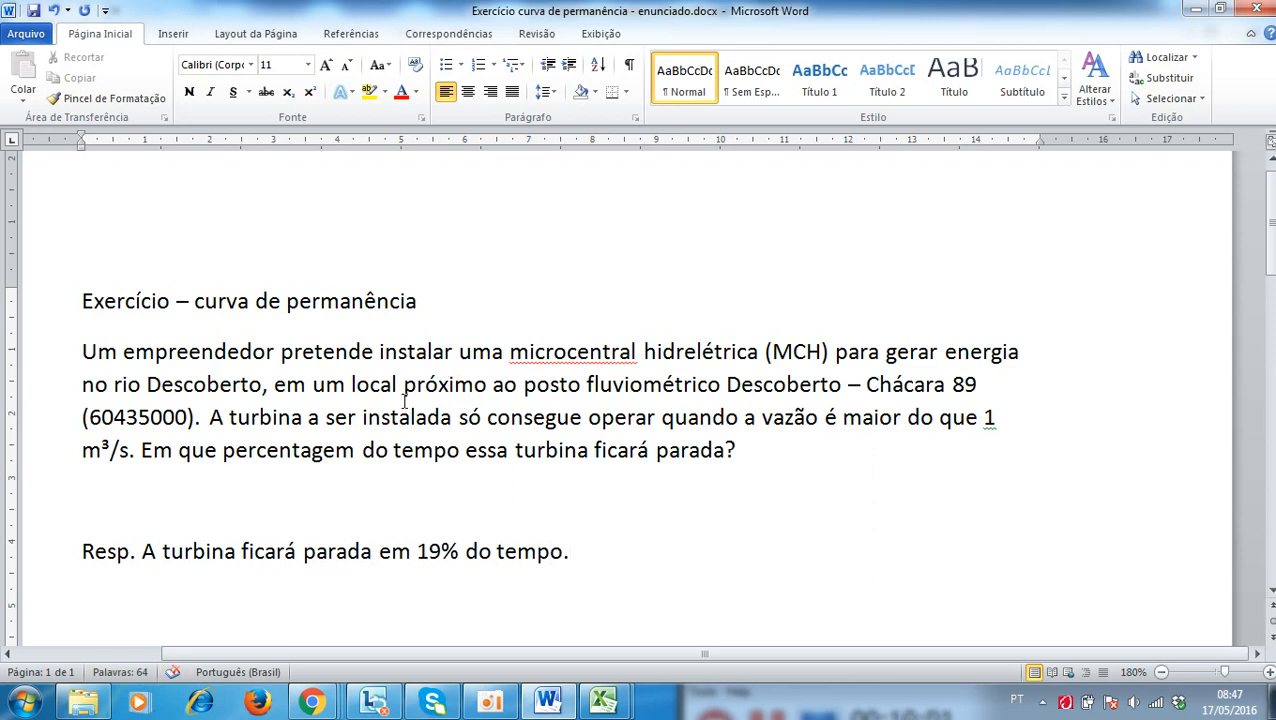
- Select "19%" in the answer and dismiss the Symantec Endpoint Protection notification
{"action": "left_click_drag", "start_coordinate": [417, 549], "coordinate": [459, 547]}
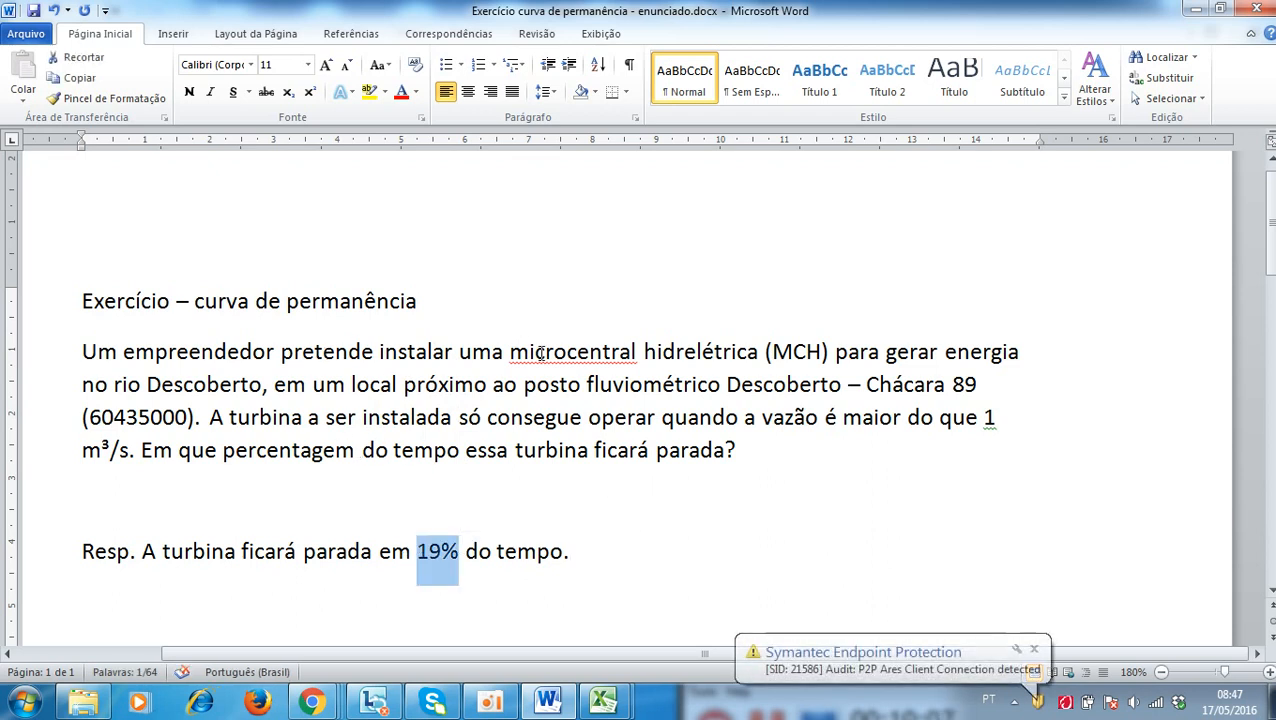
{"action": "left_click", "coordinate": [1033, 650]}
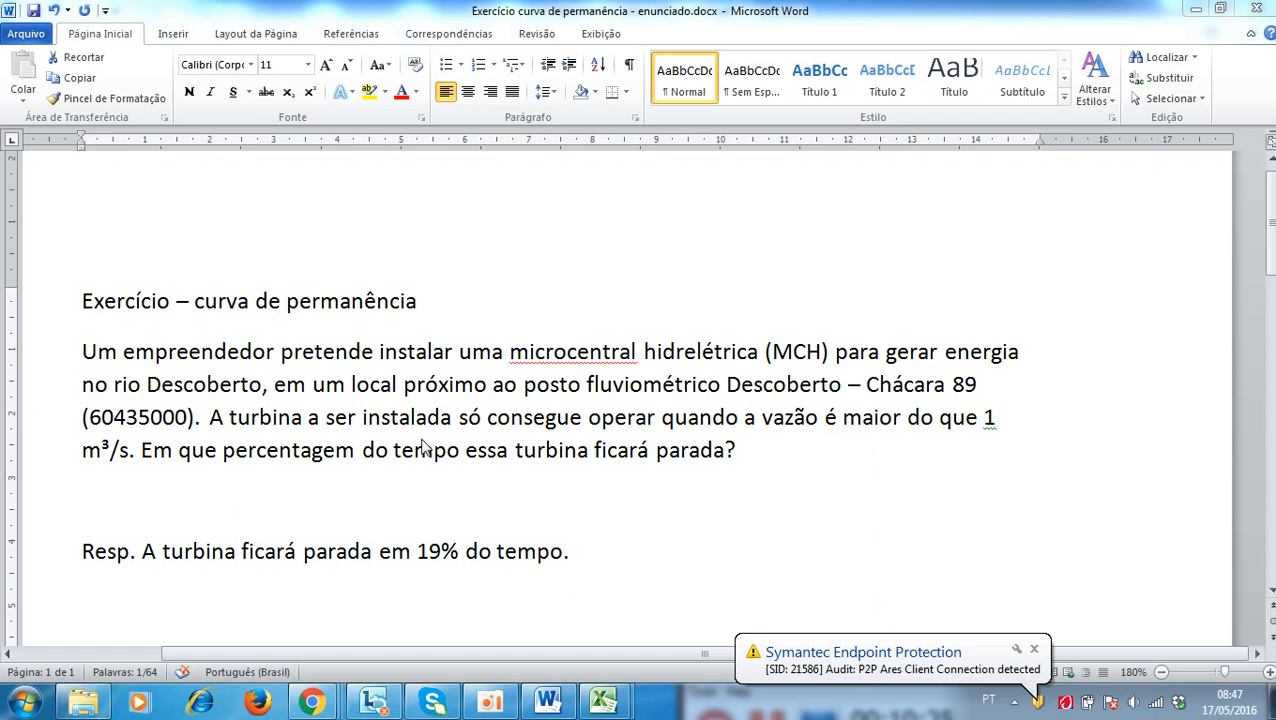
{"action": "left_click", "coordinate": [137, 451]}
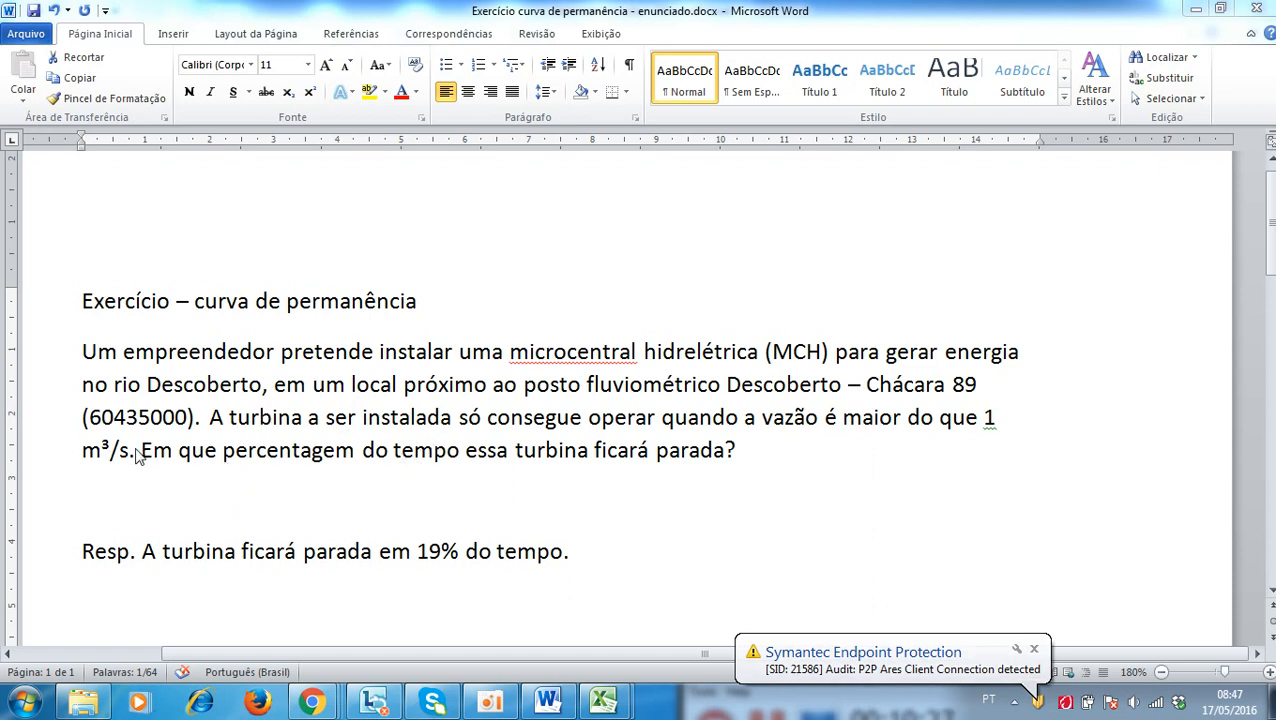
{"action": "left_click", "coordinate": [1034, 649]}
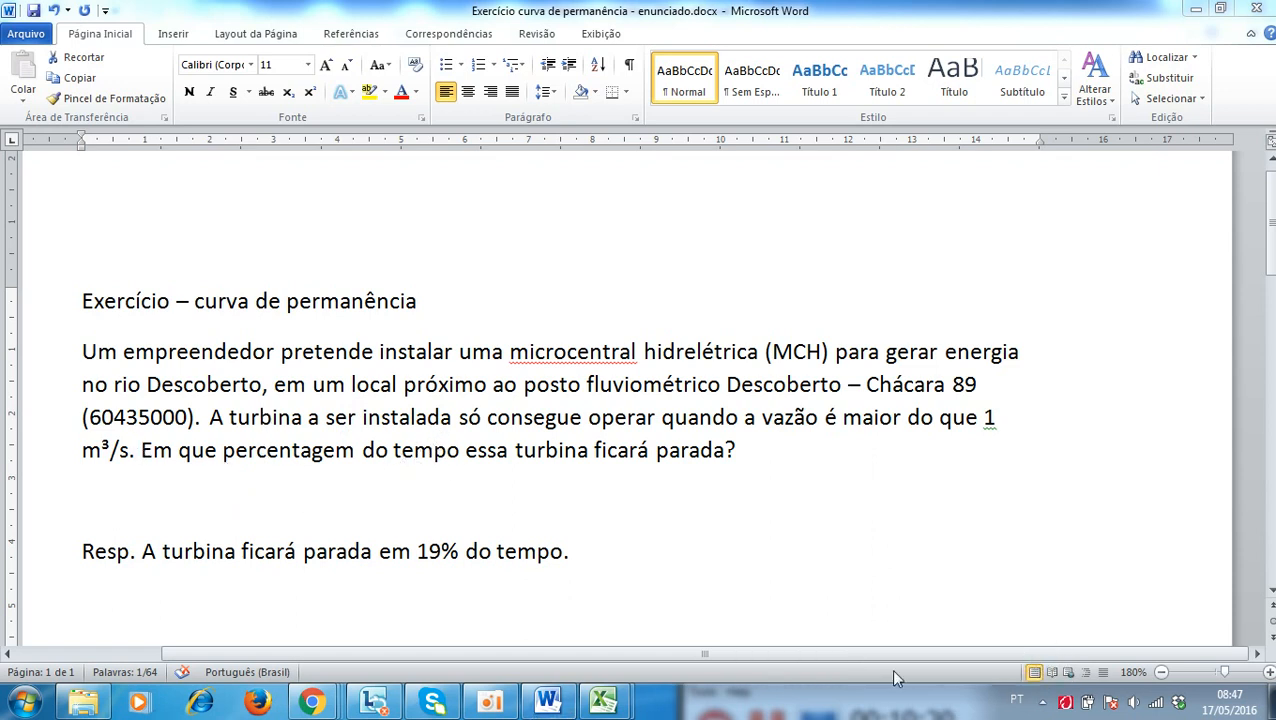
{"action": "left_click", "coordinate": [480, 706]}
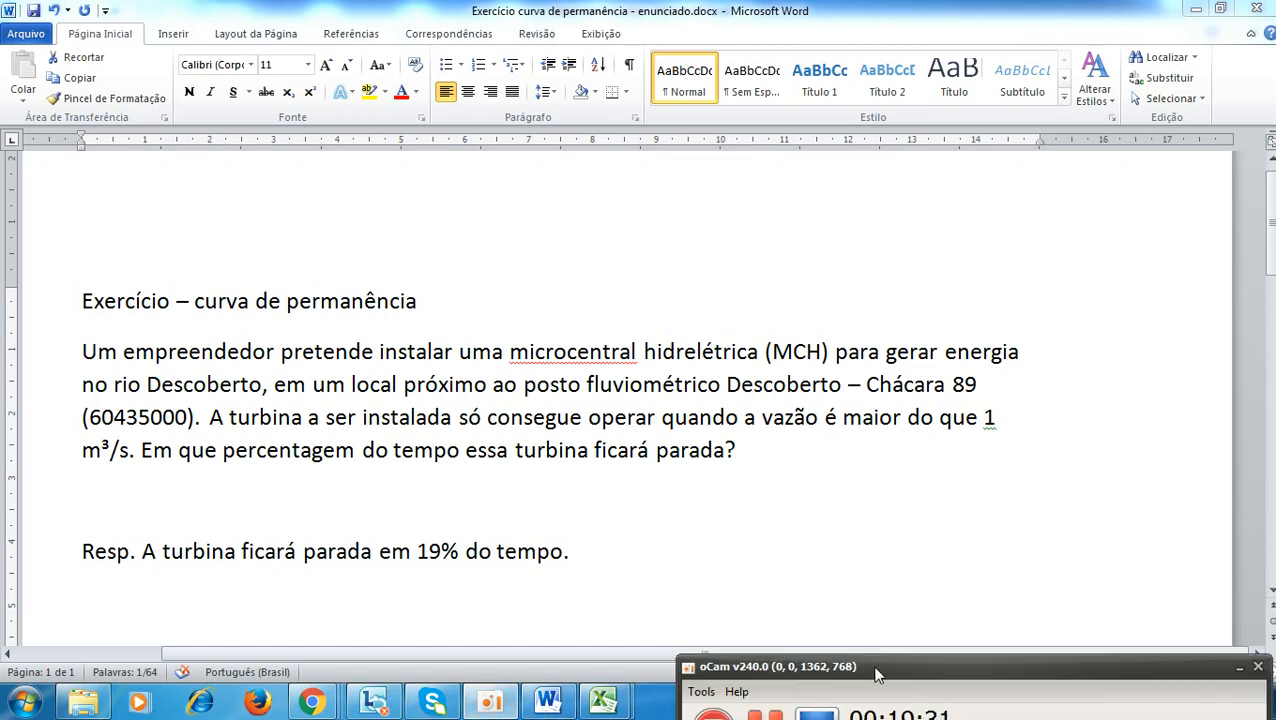
{"action": "left_click_drag", "start_coordinate": [872, 665], "coordinate": [866, 598]}
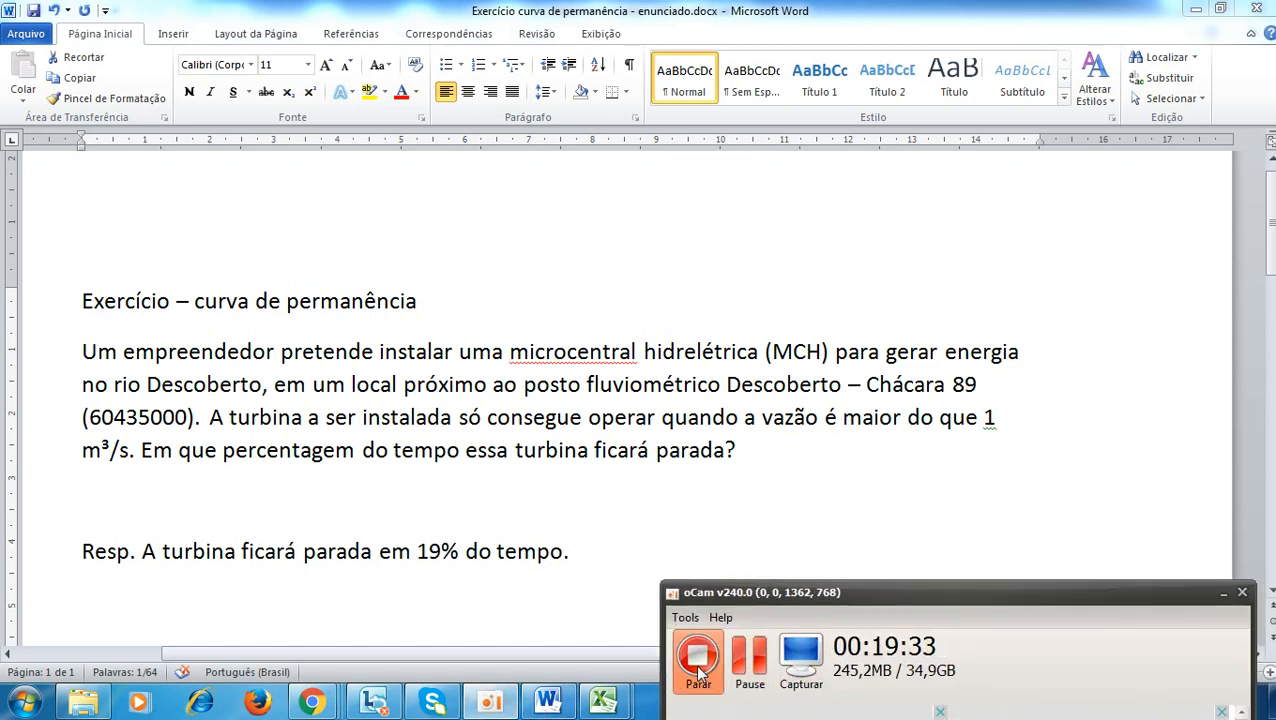